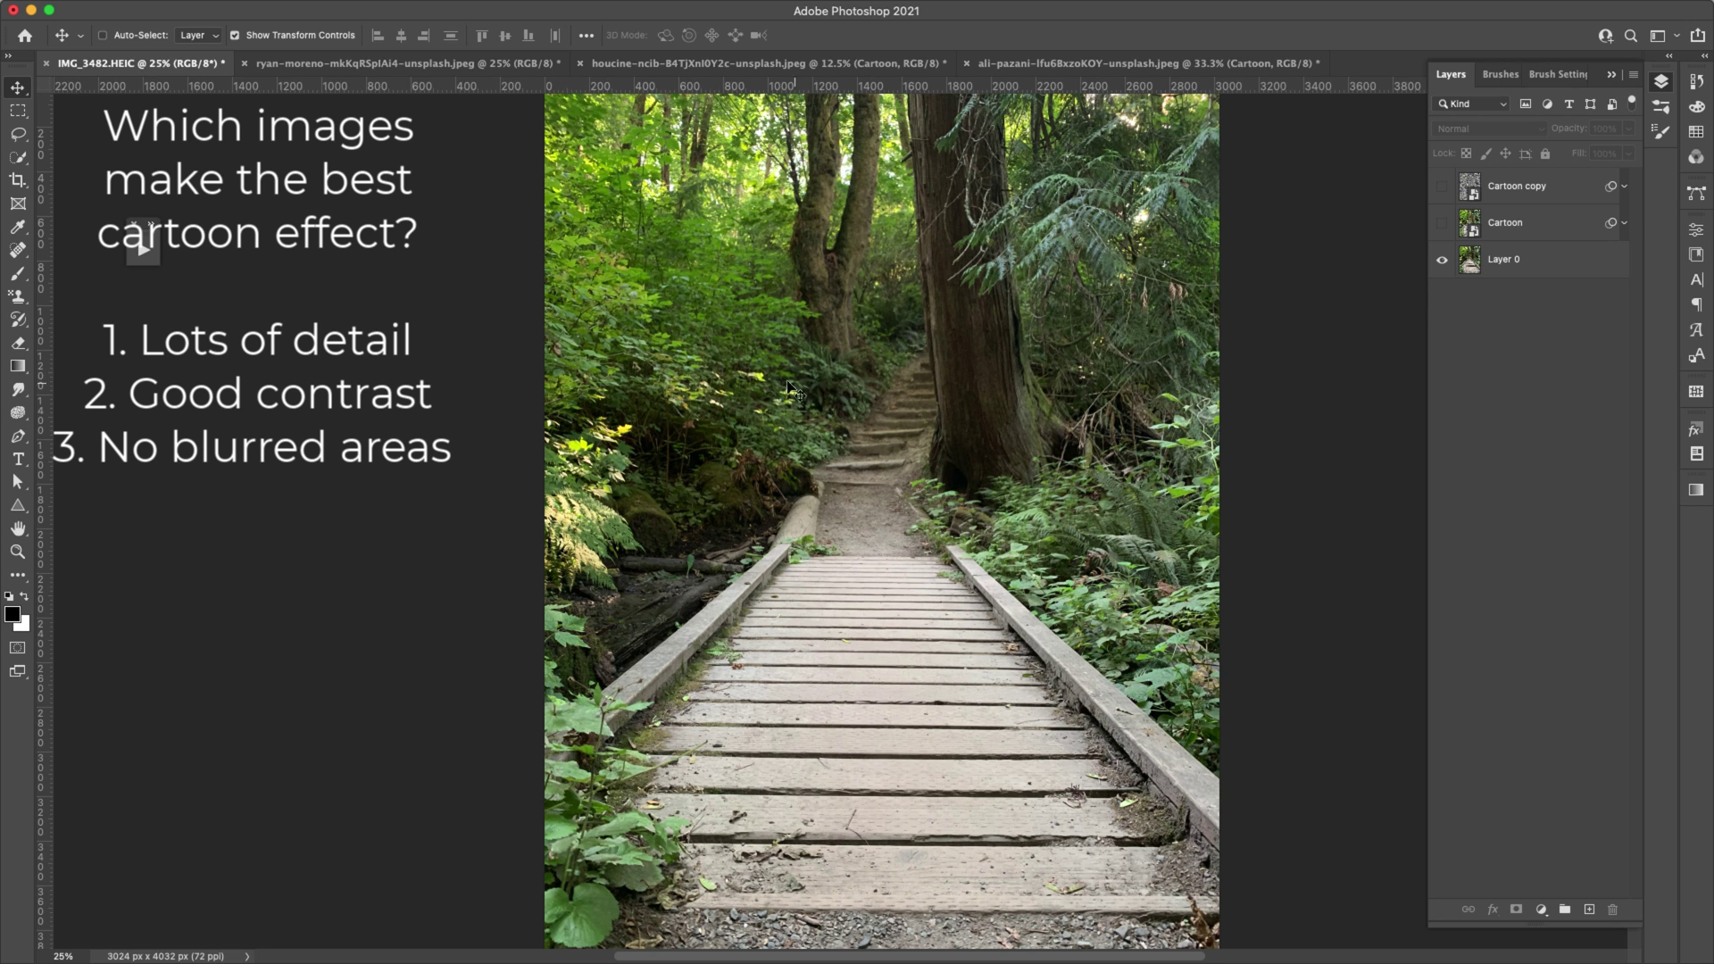
Step: Toggle the Cartoon and Cartoon copy layers on the forest path photo to compare the effect with the original
{"action": "left_click", "coordinate": [1442, 223]}
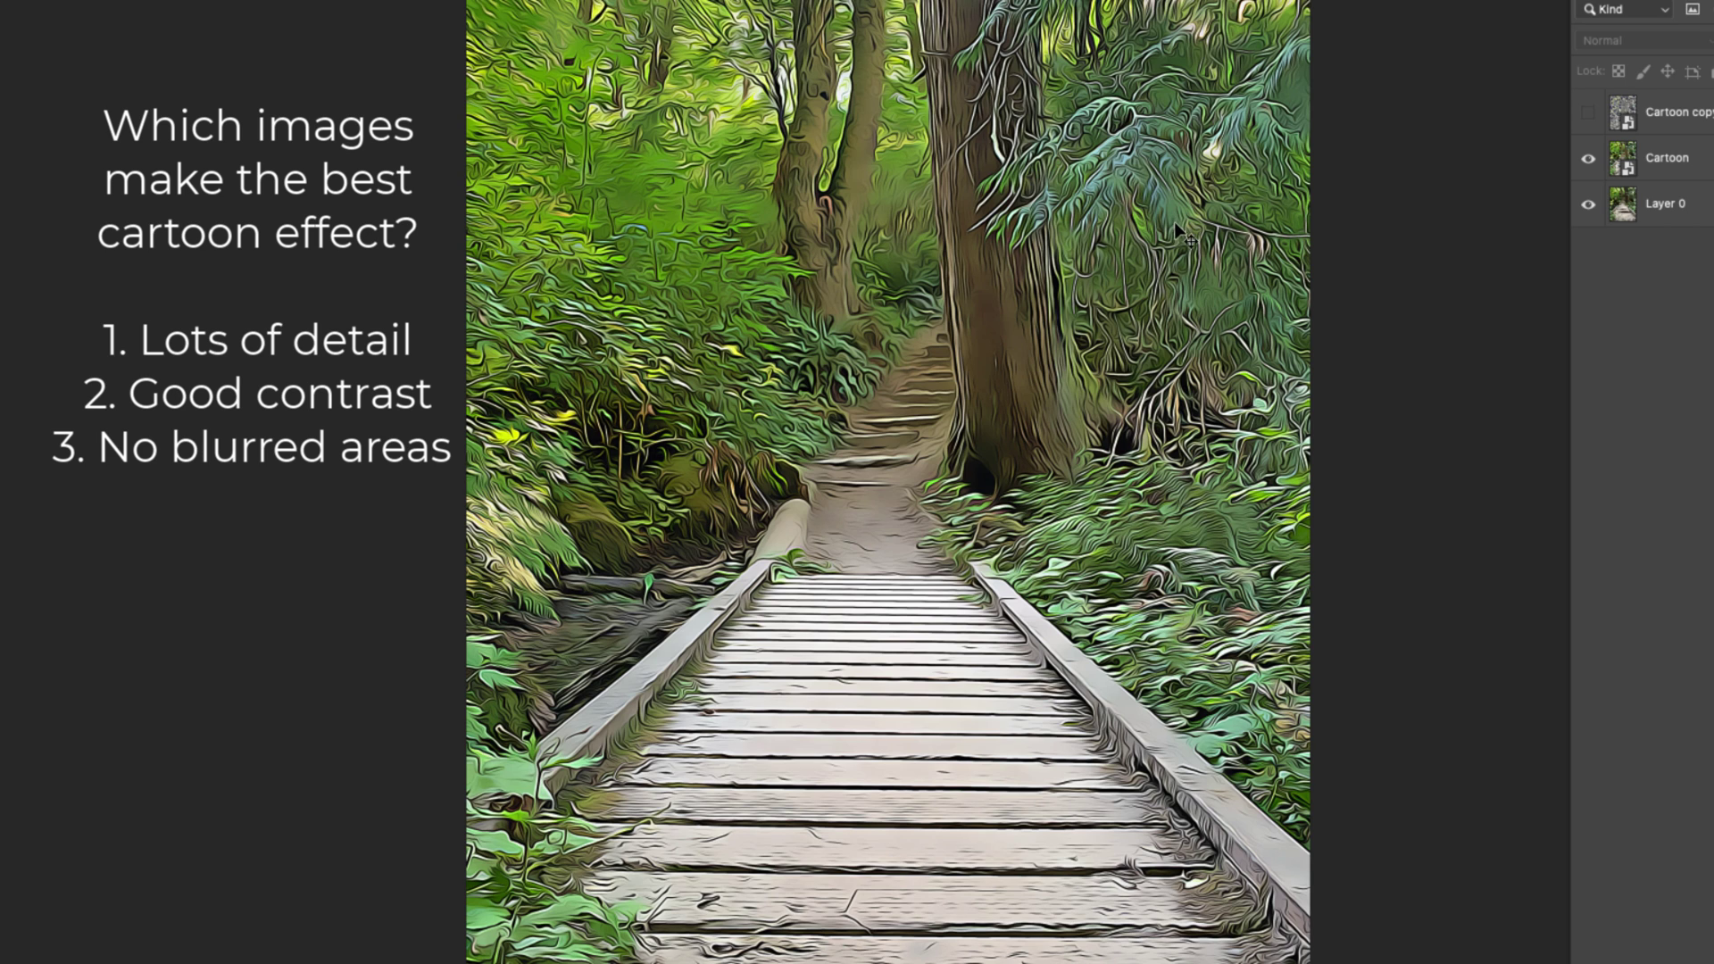
{"action": "left_click", "coordinate": [1590, 114]}
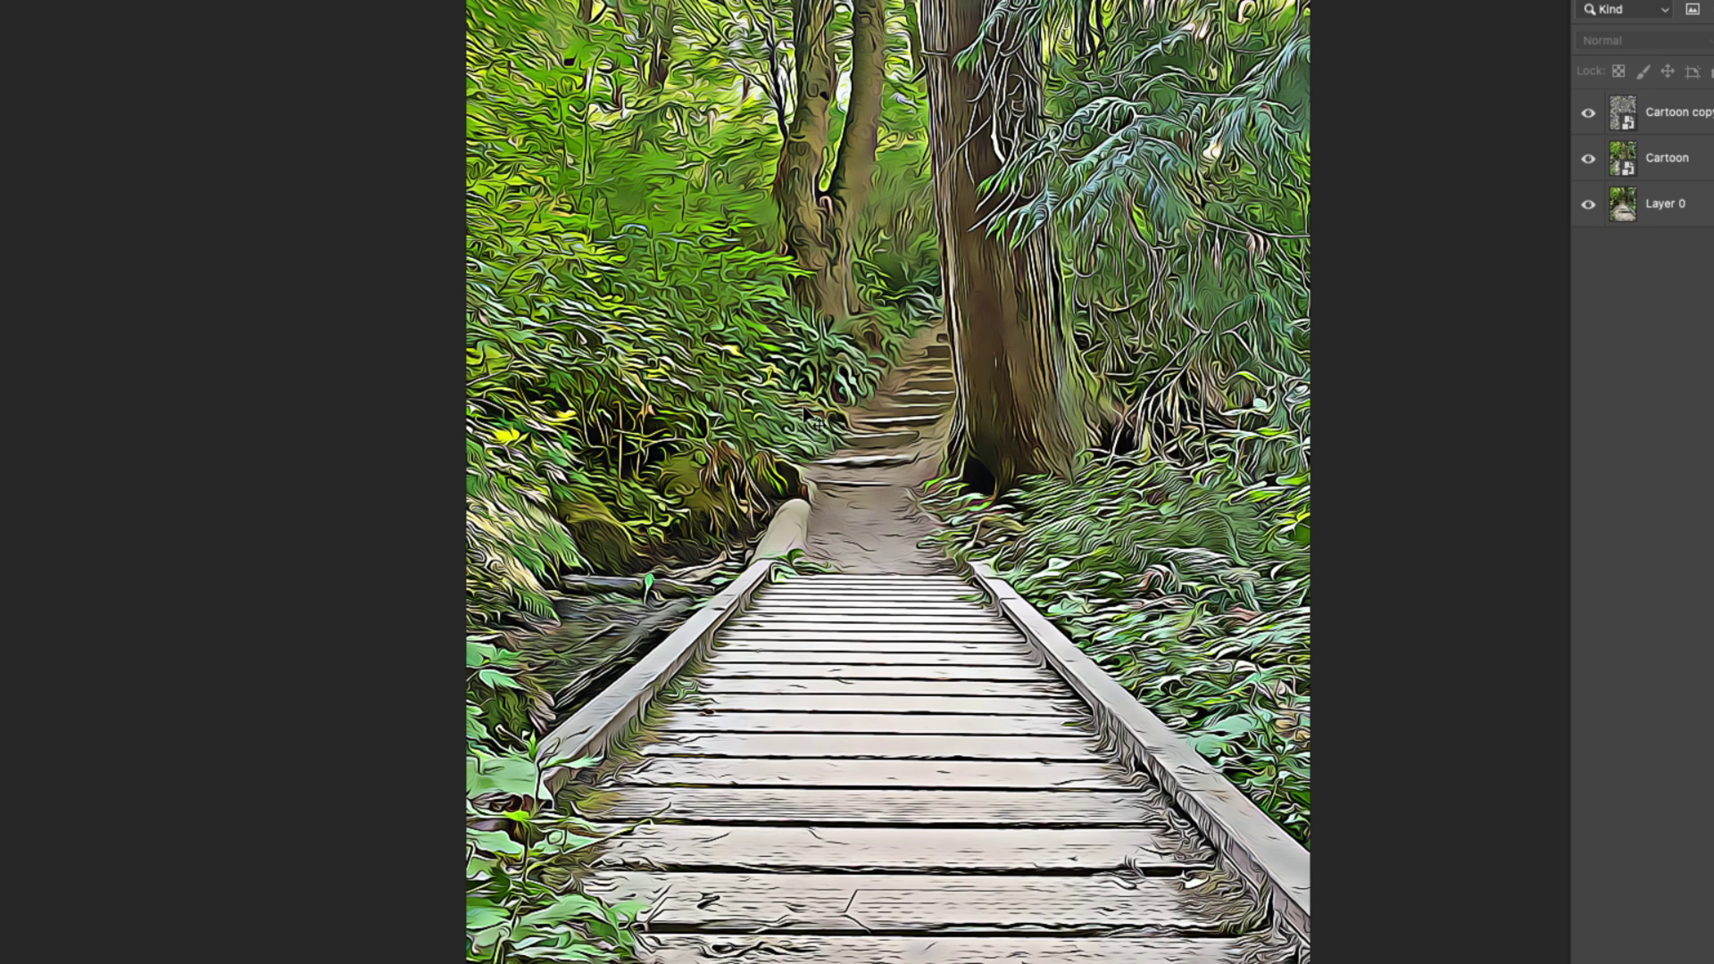
{"action": "left_click", "coordinate": [1590, 114]}
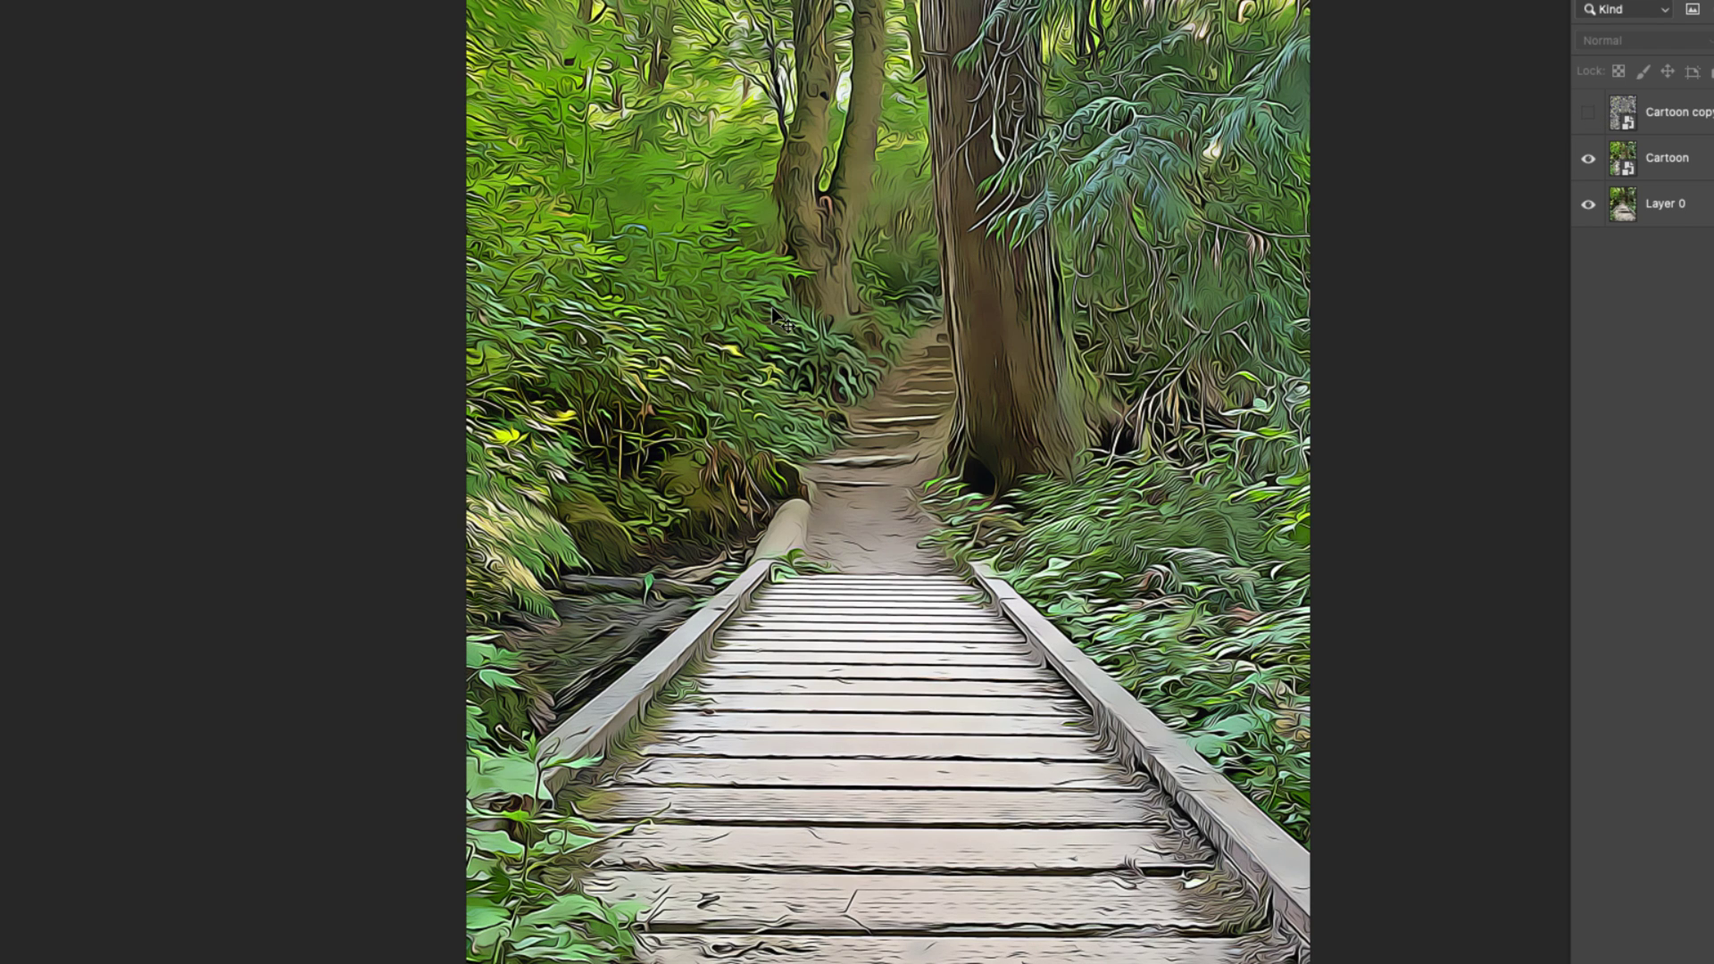
{"action": "left_click", "coordinate": [1591, 115]}
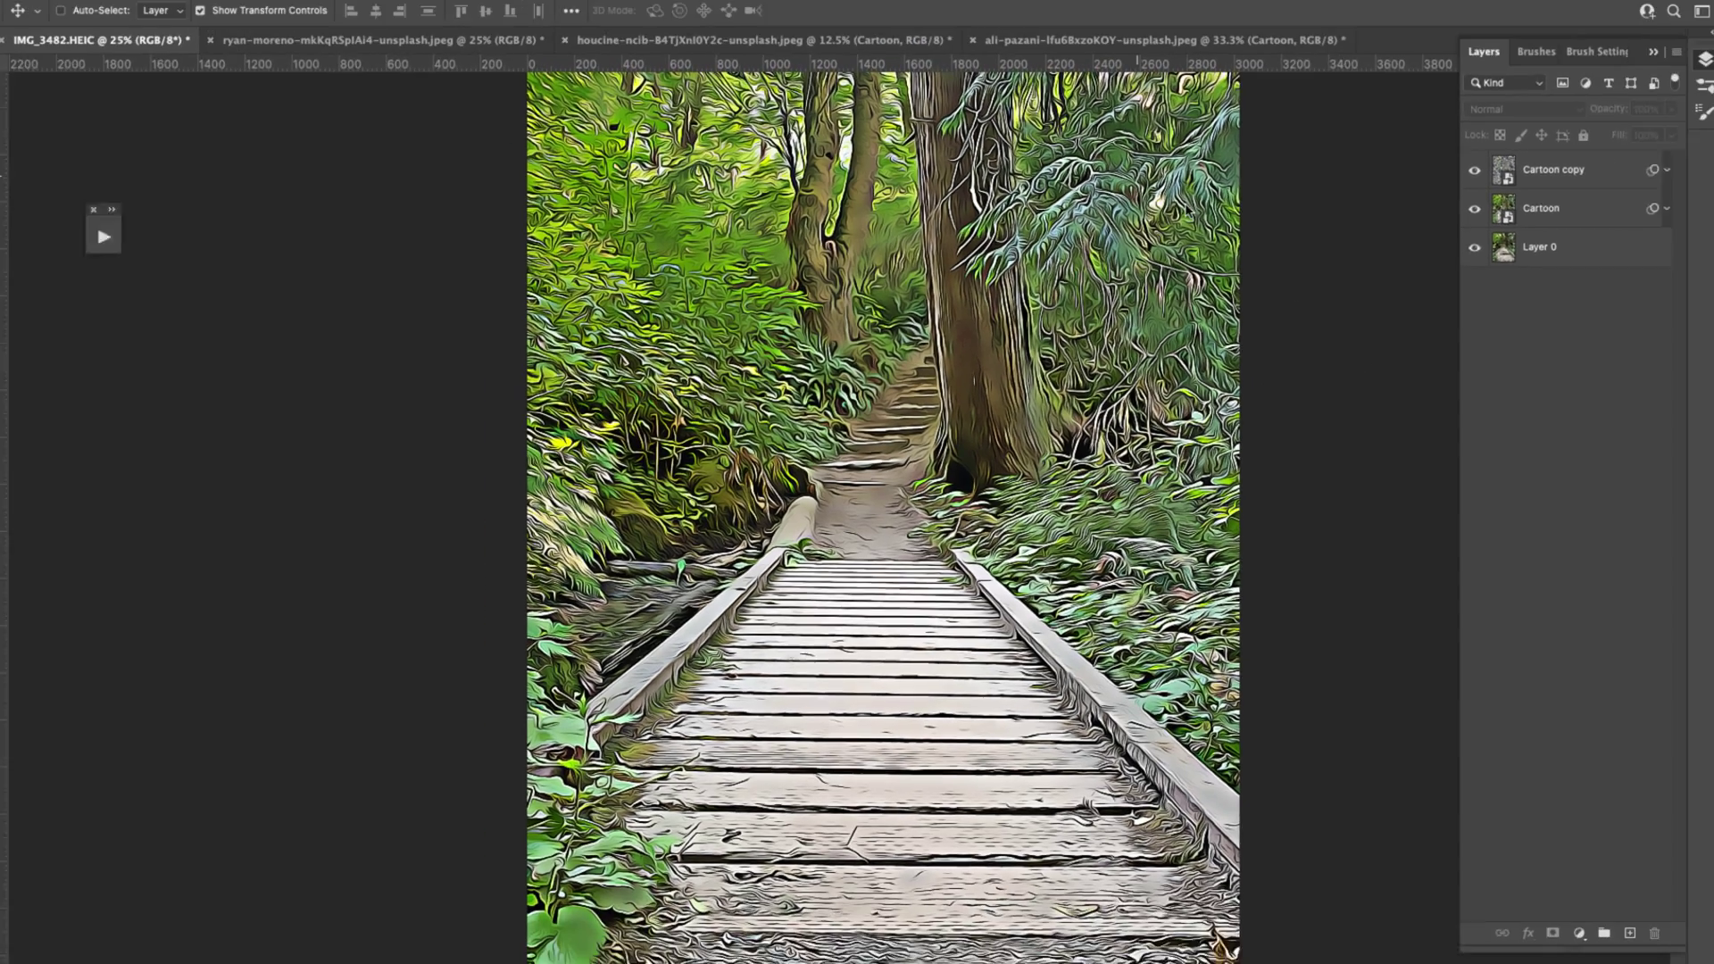
{"action": "left_click", "coordinate": [1589, 113]}
{"action": "left_click", "coordinate": [1589, 159]}
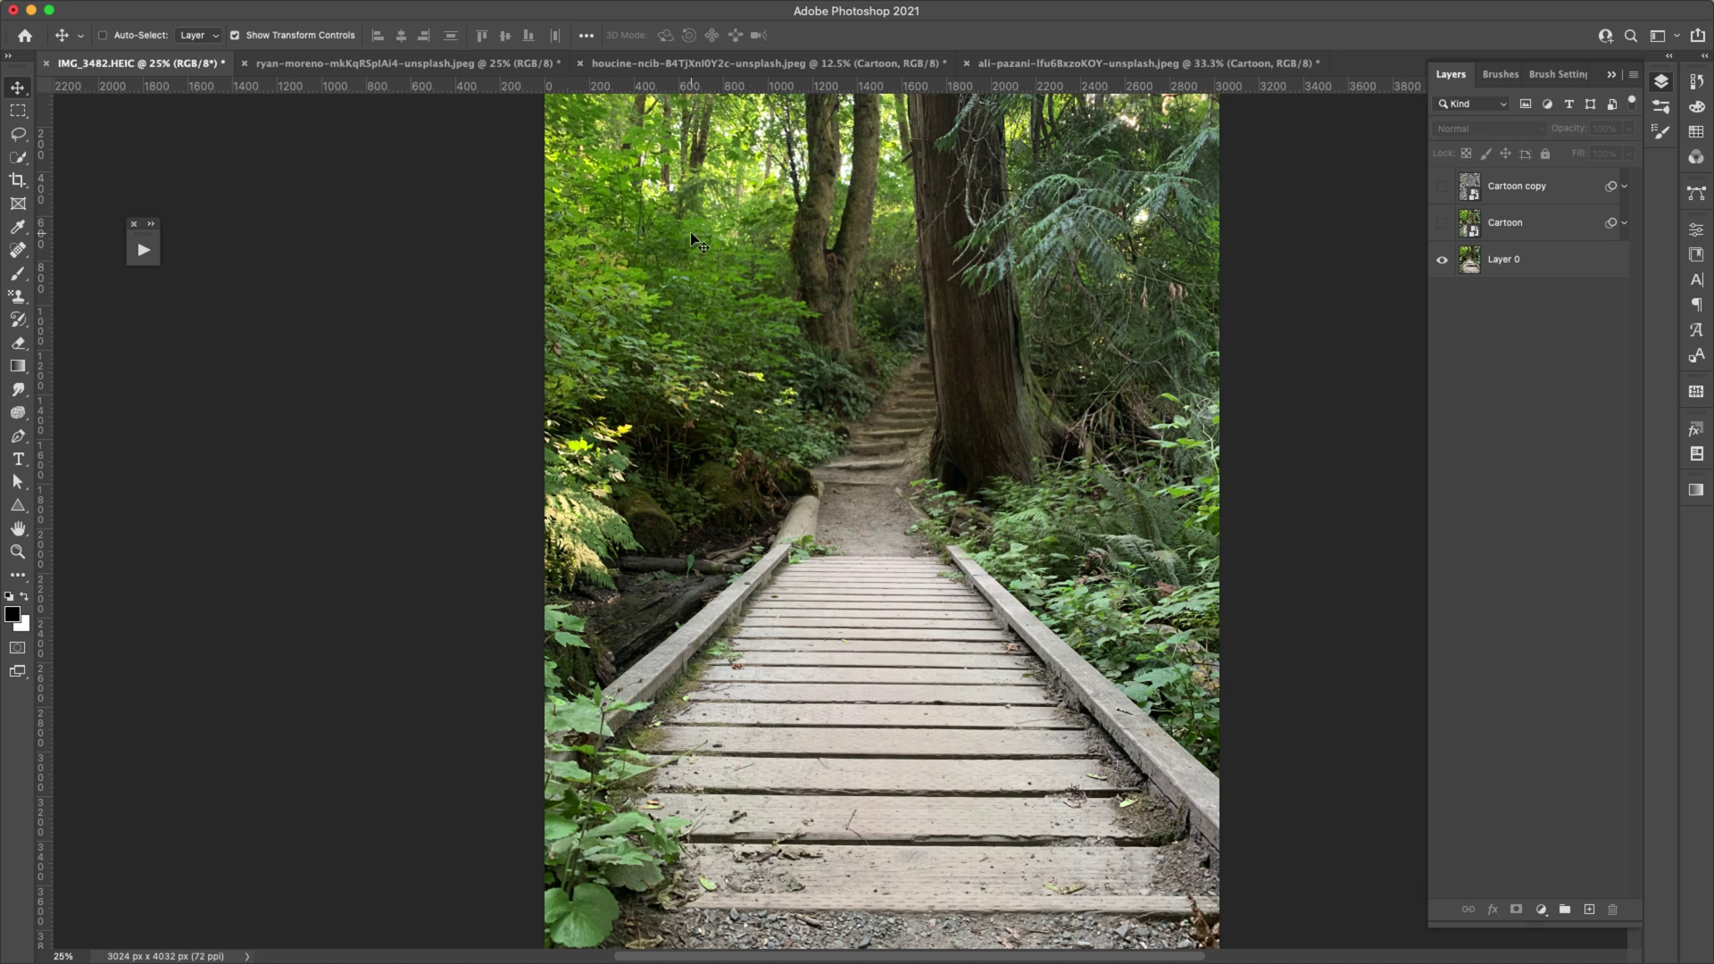
Step: Preview the Cartoon and Cartoon copy layers on the photo of the woman in water, and the Cartoon smart filters on the freckled portrait
{"action": "left_click", "coordinate": [354, 63]}
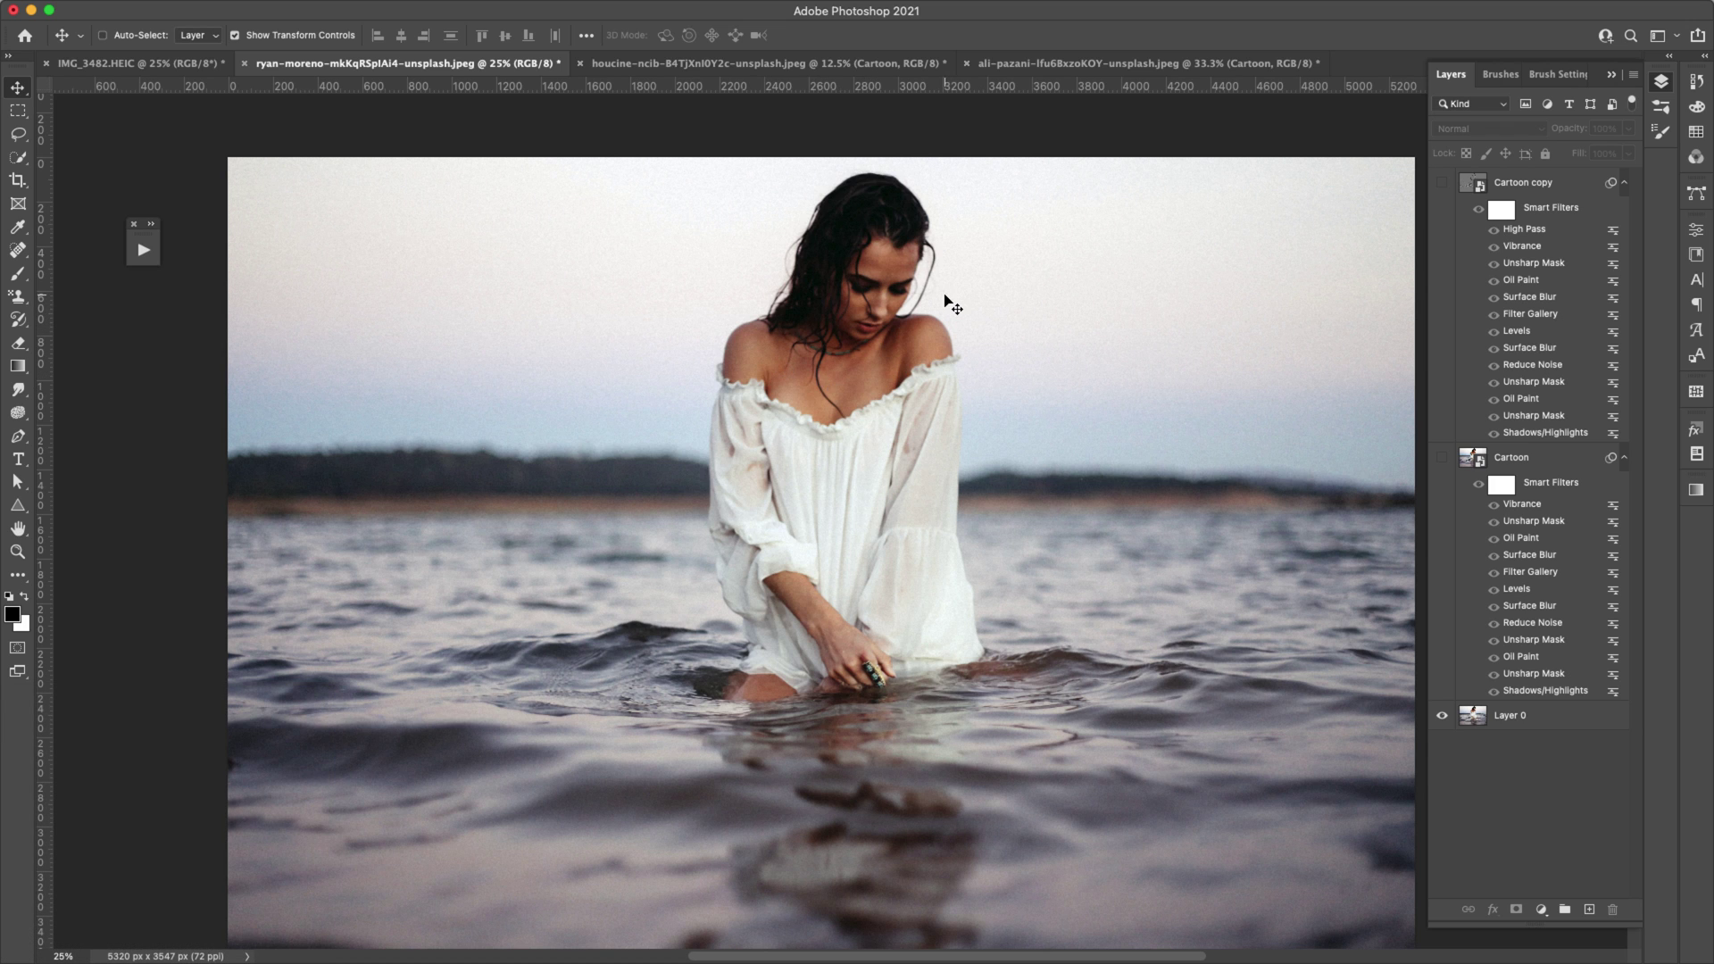
{"action": "left_click", "coordinate": [1443, 459]}
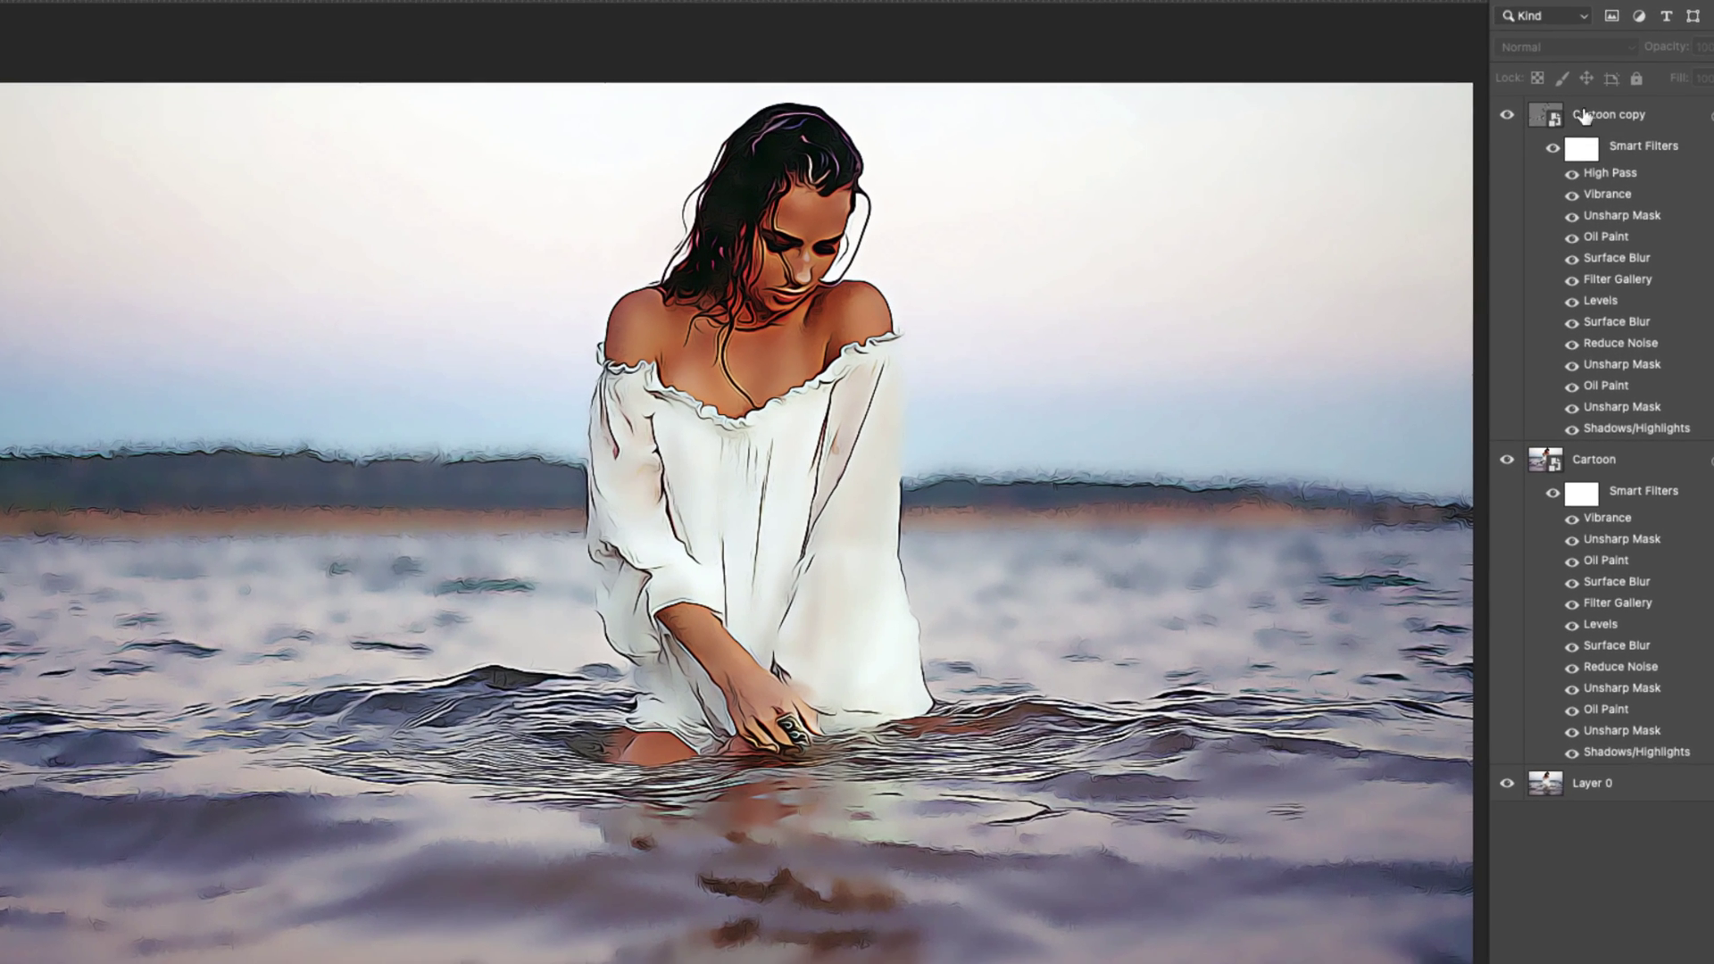
{"action": "left_click", "coordinate": [1442, 182]}
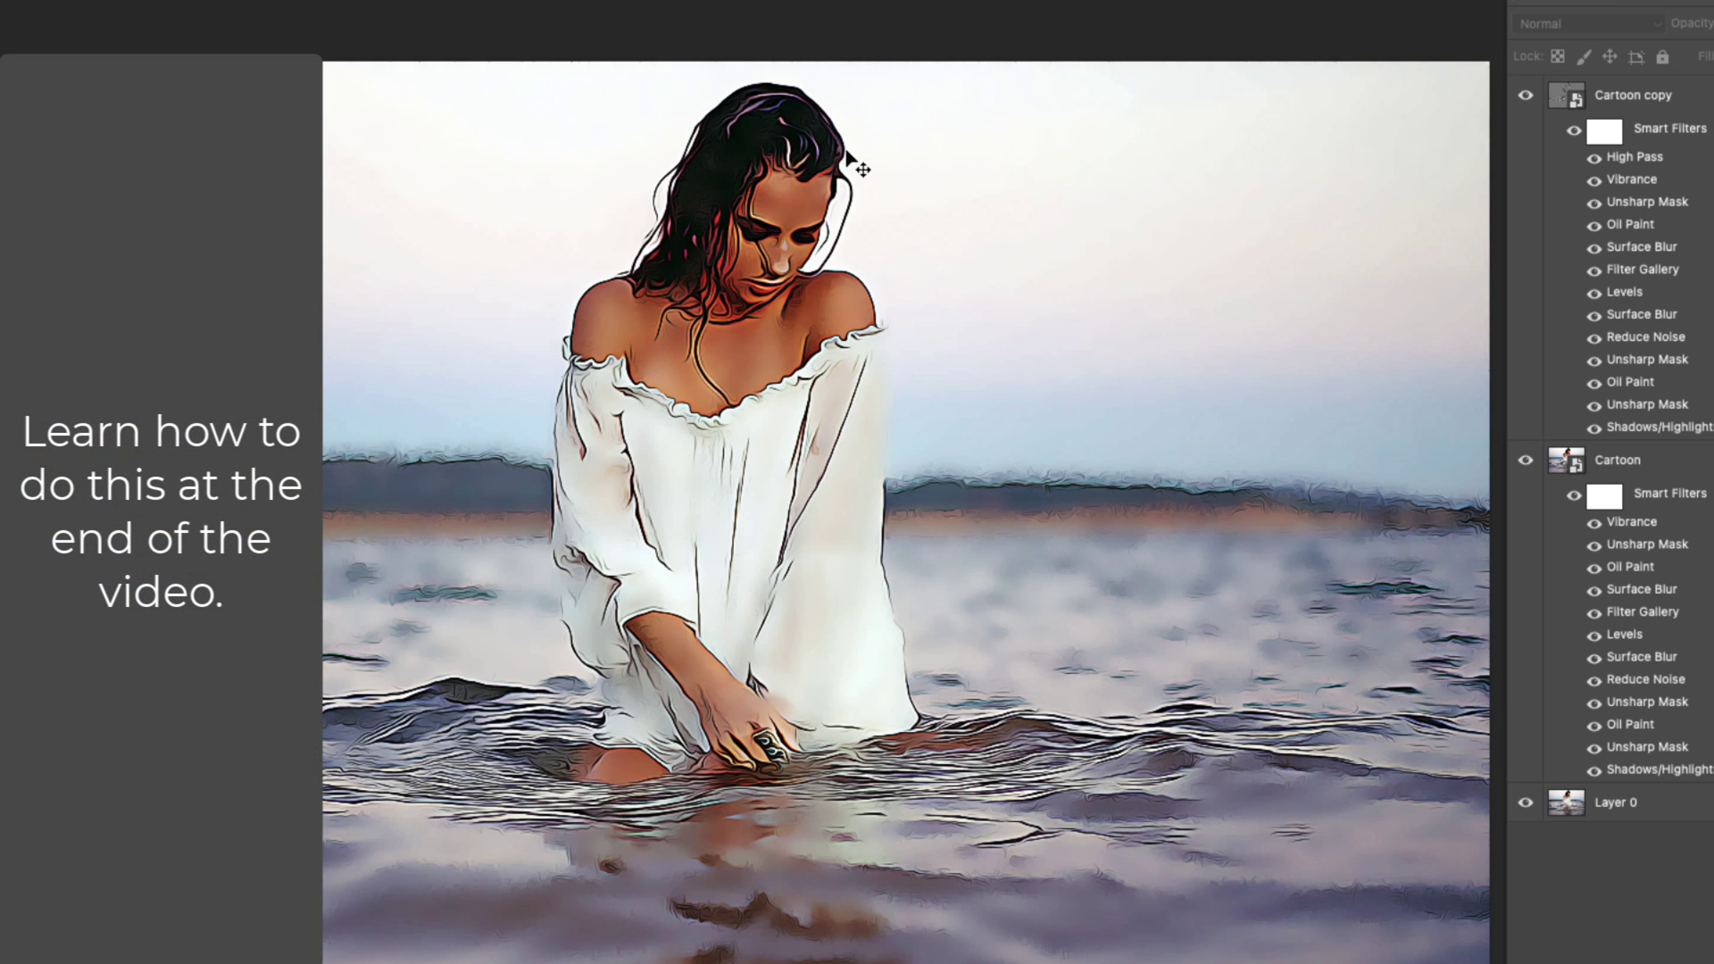
{"action": "left_click", "coordinate": [1525, 95]}
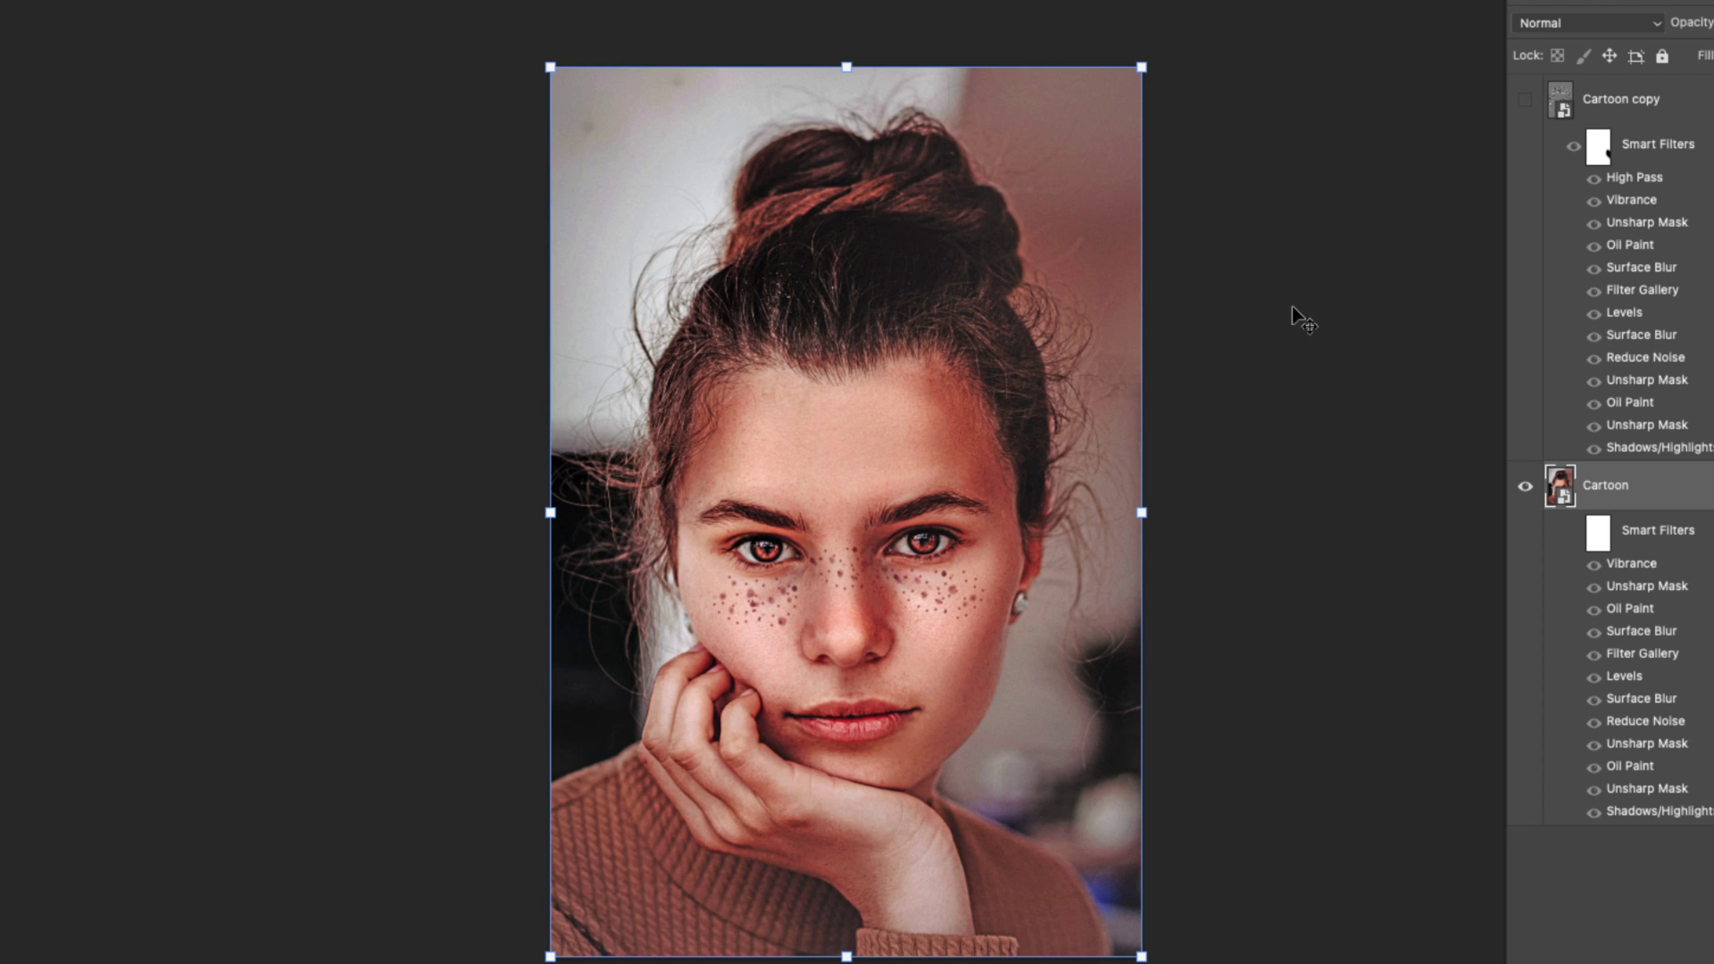
{"action": "left_click", "coordinate": [1637, 936]}
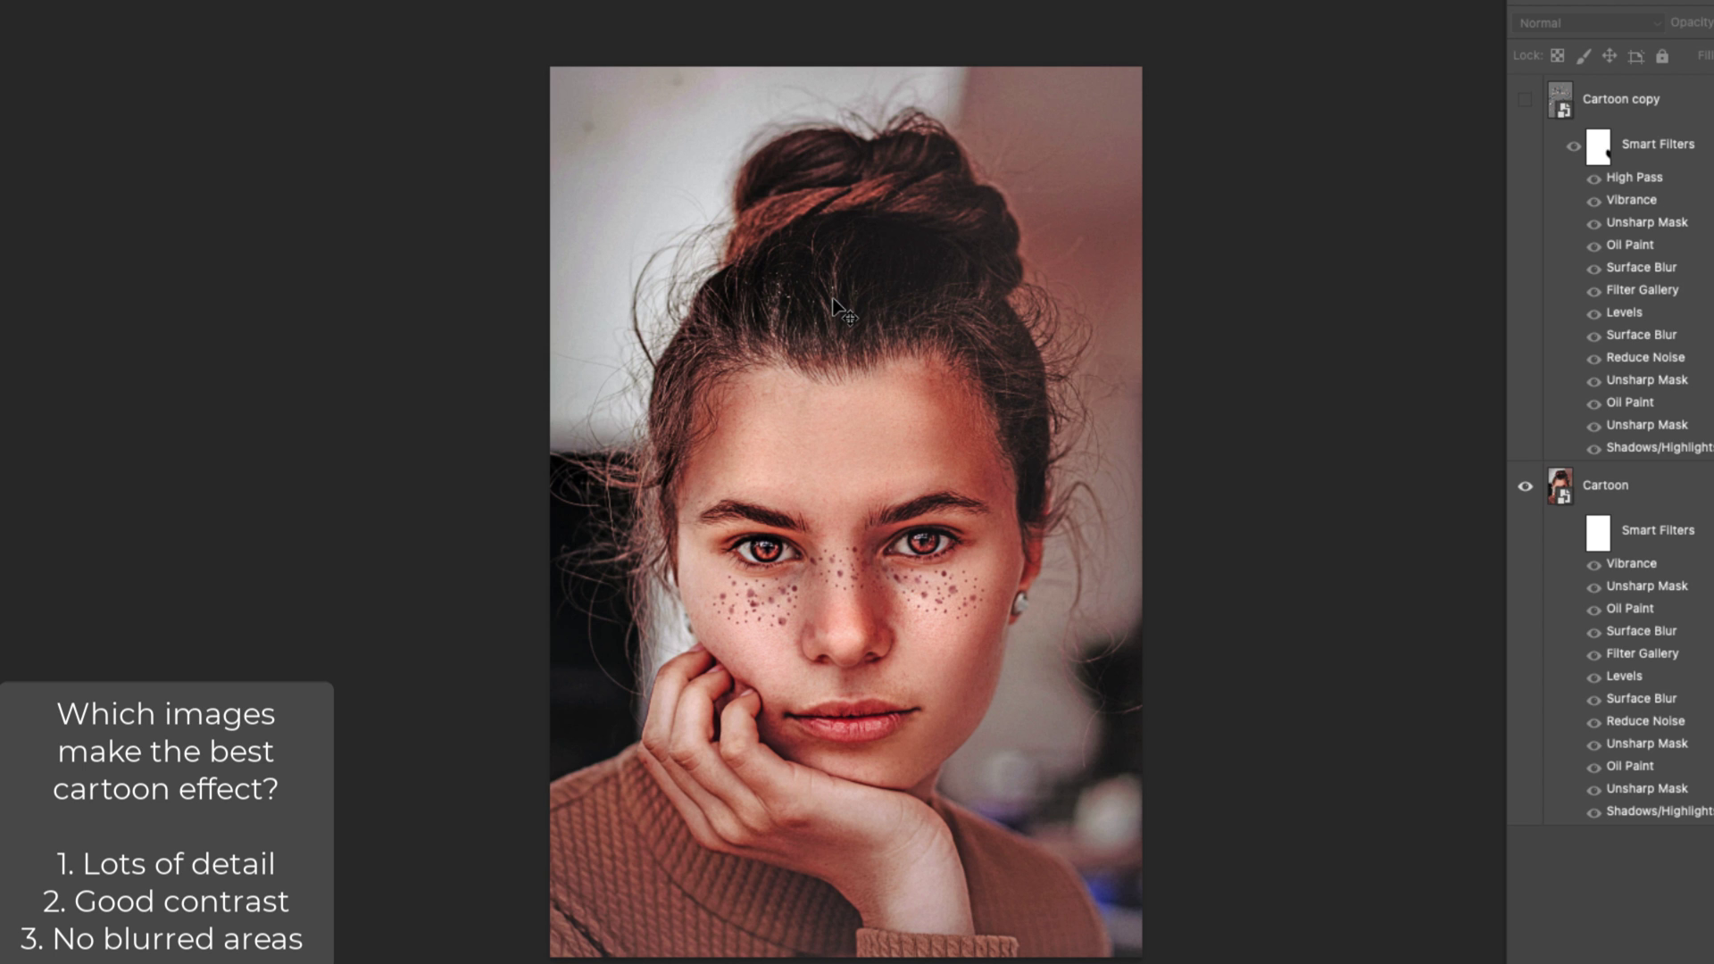
{"action": "left_click", "coordinate": [1576, 533]}
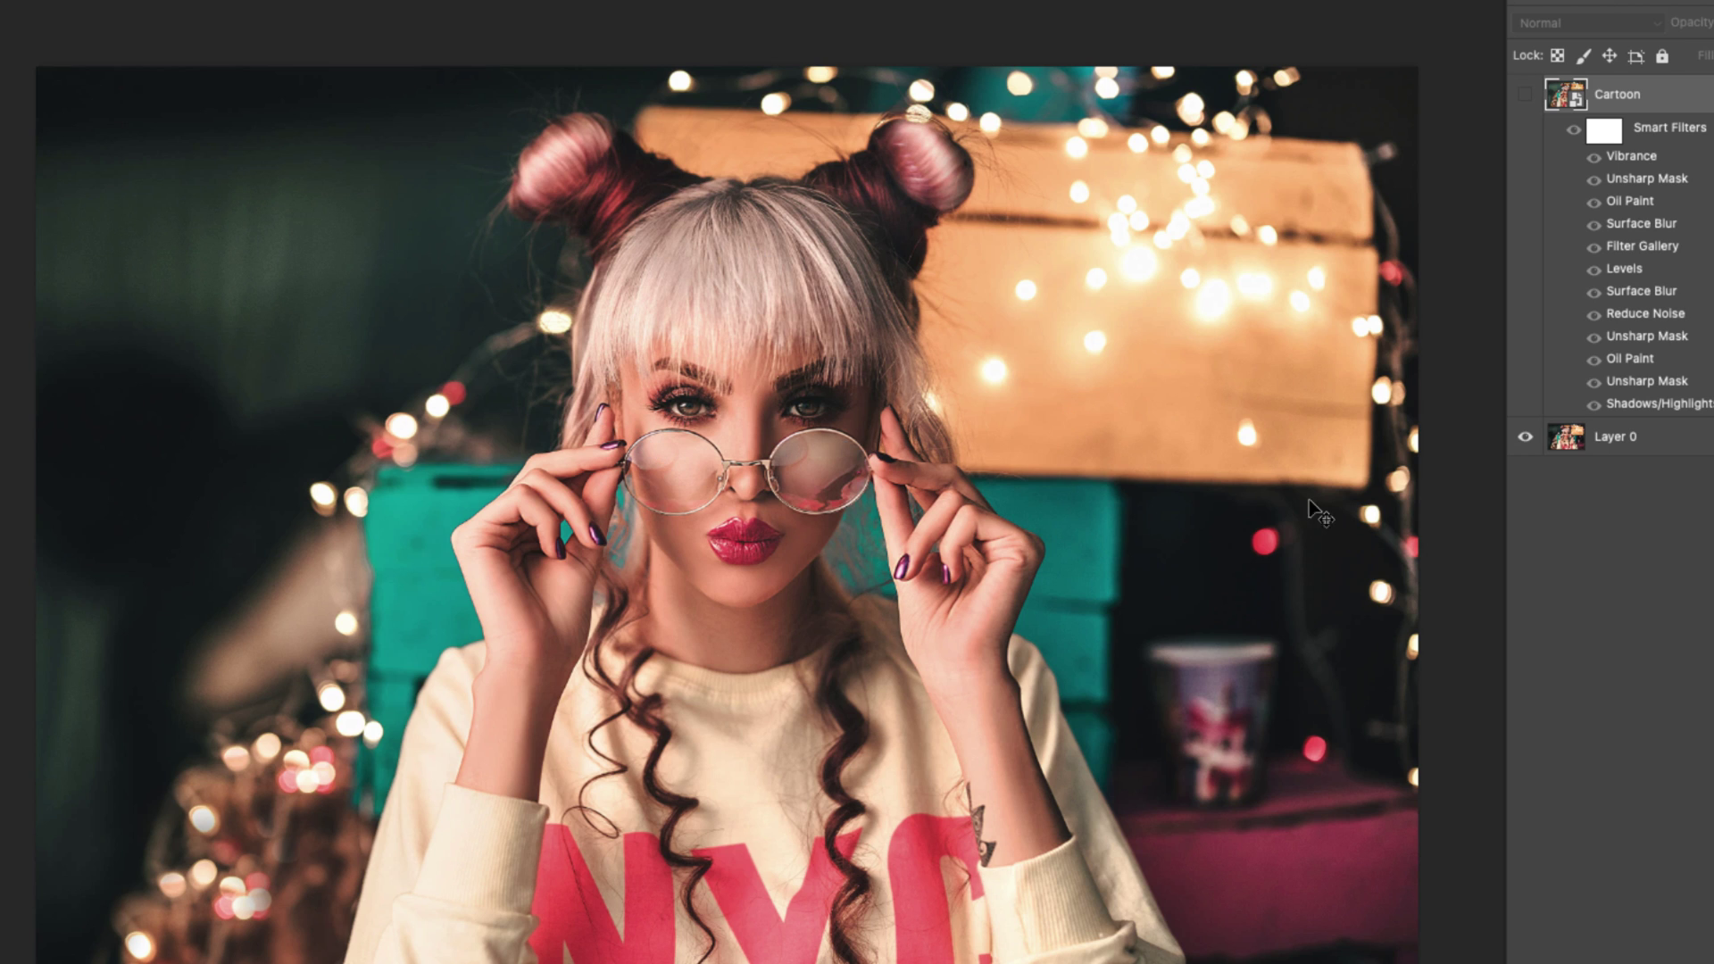
Step: Preview the Cartoon layer on the photo of the woman with round glasses and delete that layer
{"action": "left_click", "coordinate": [1525, 96]}
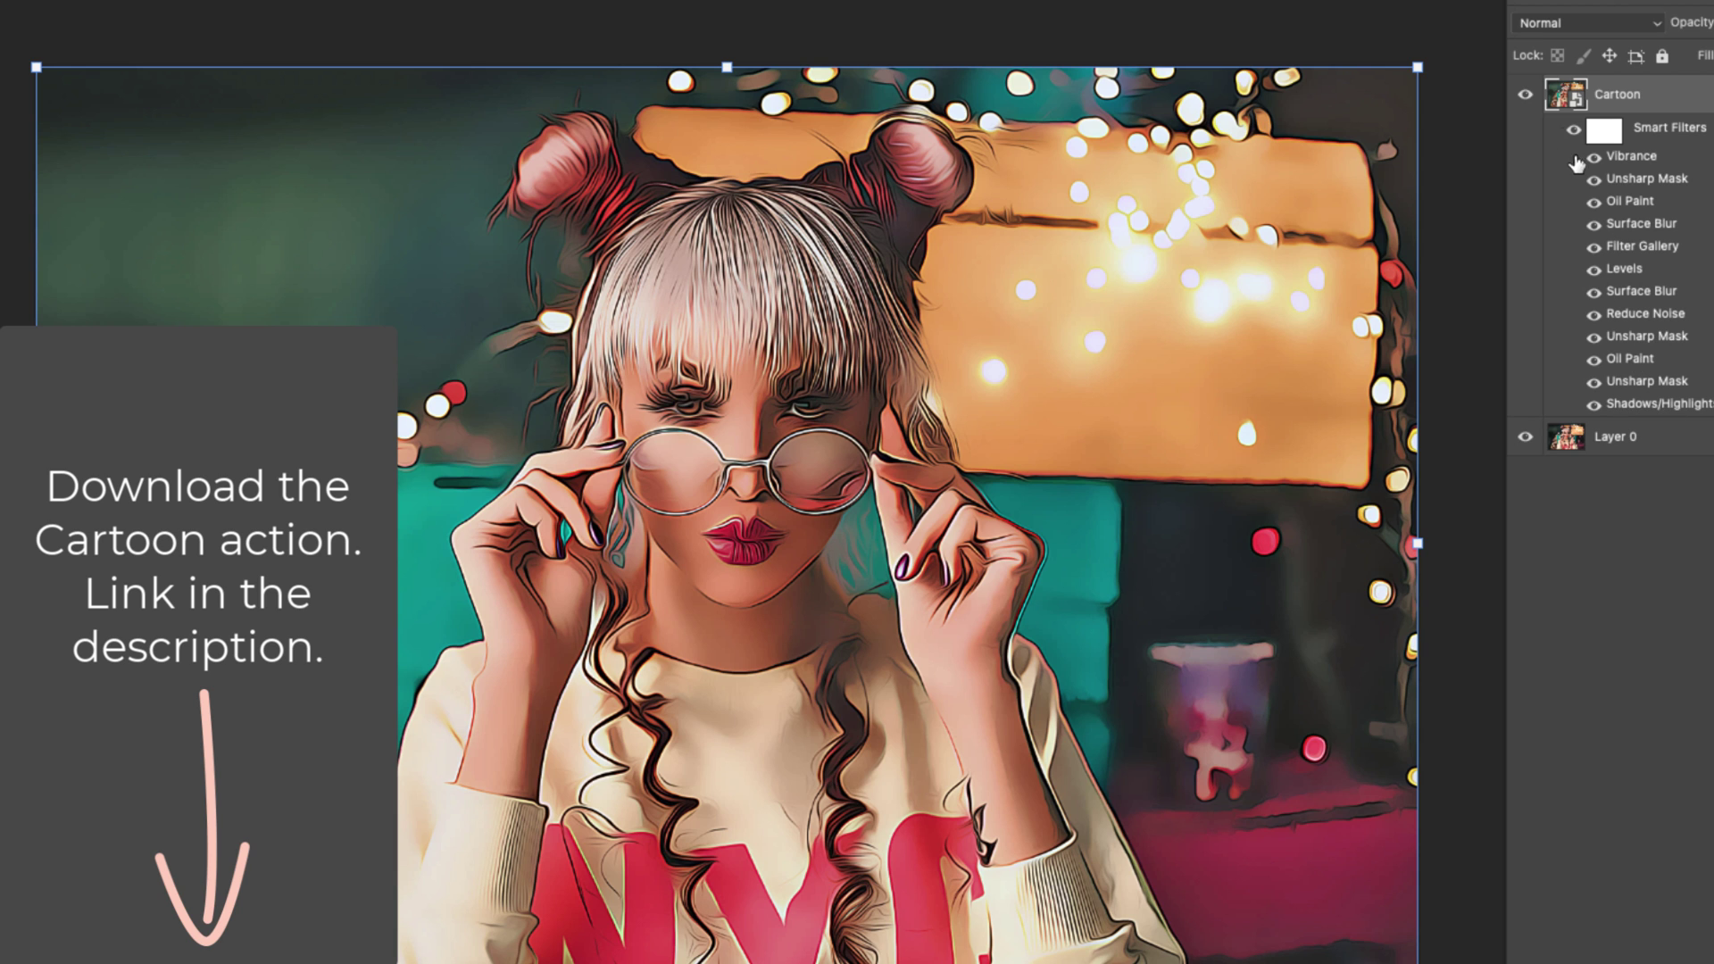
{"action": "key", "text": "Delete"}
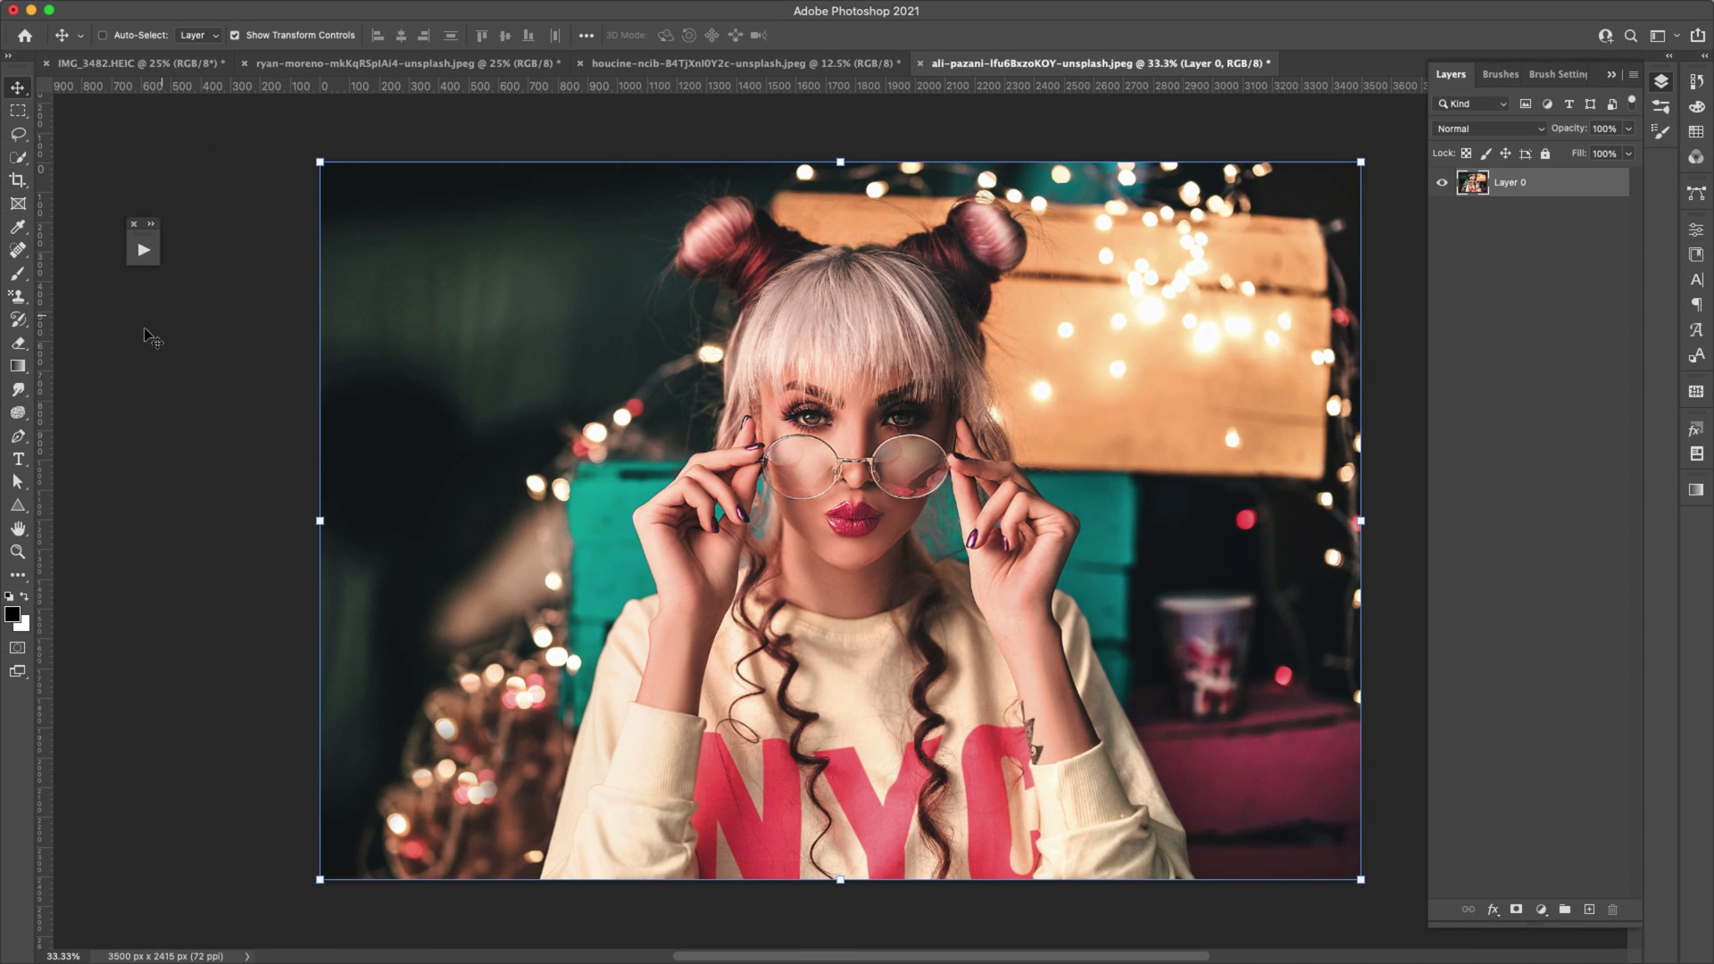
Step: Dock and open the Actions panel, and collapse the Default Actions set
{"action": "left_click_drag", "start_coordinate": [159, 249], "coordinate": [1697, 534]}
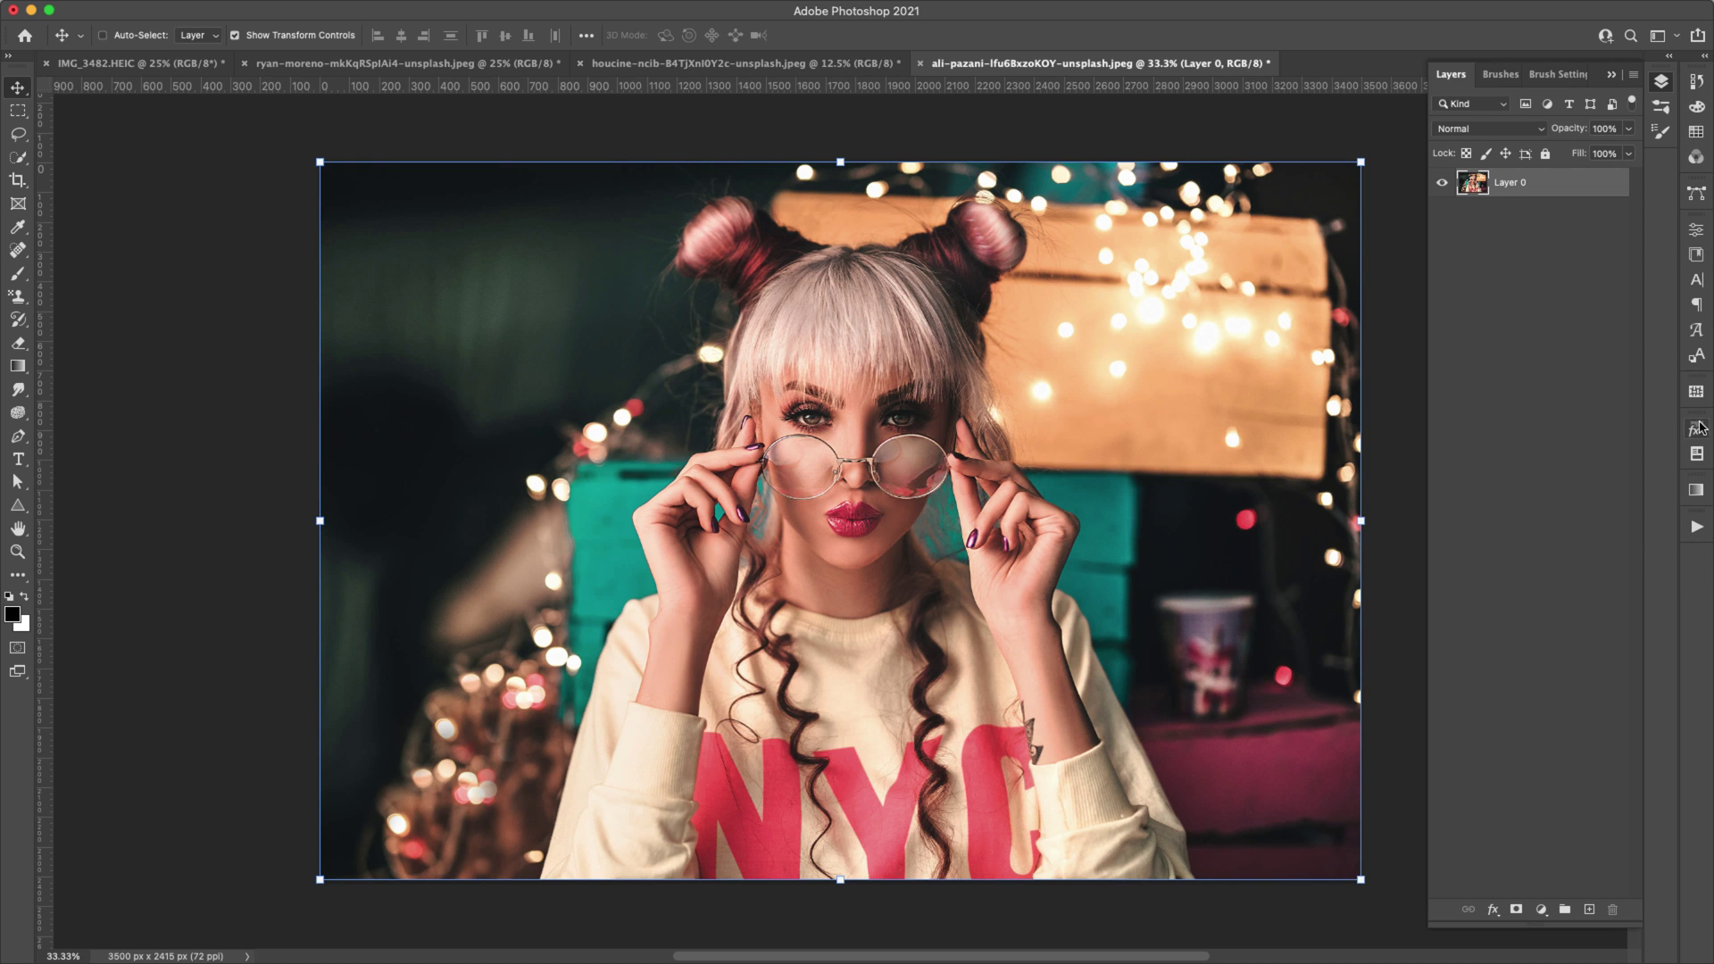
{"action": "mouse_move", "coordinate": [720, 6]}
{"action": "left_click", "coordinate": [608, 10]}
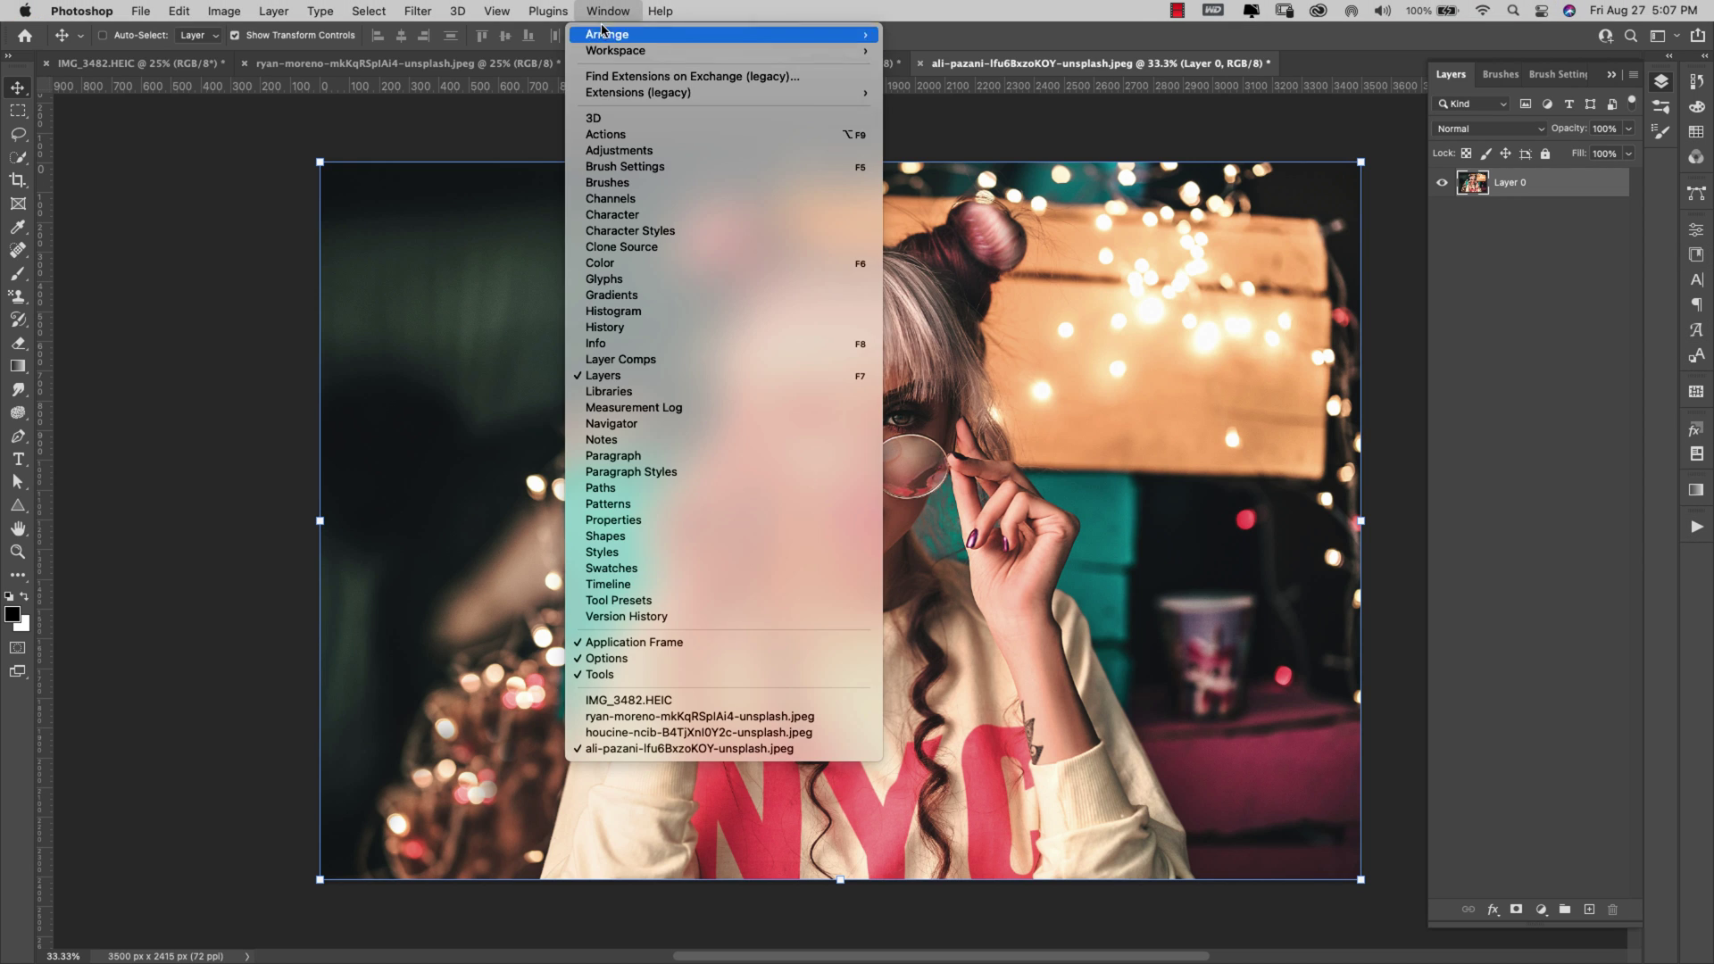
{"action": "left_click", "coordinate": [642, 141]}
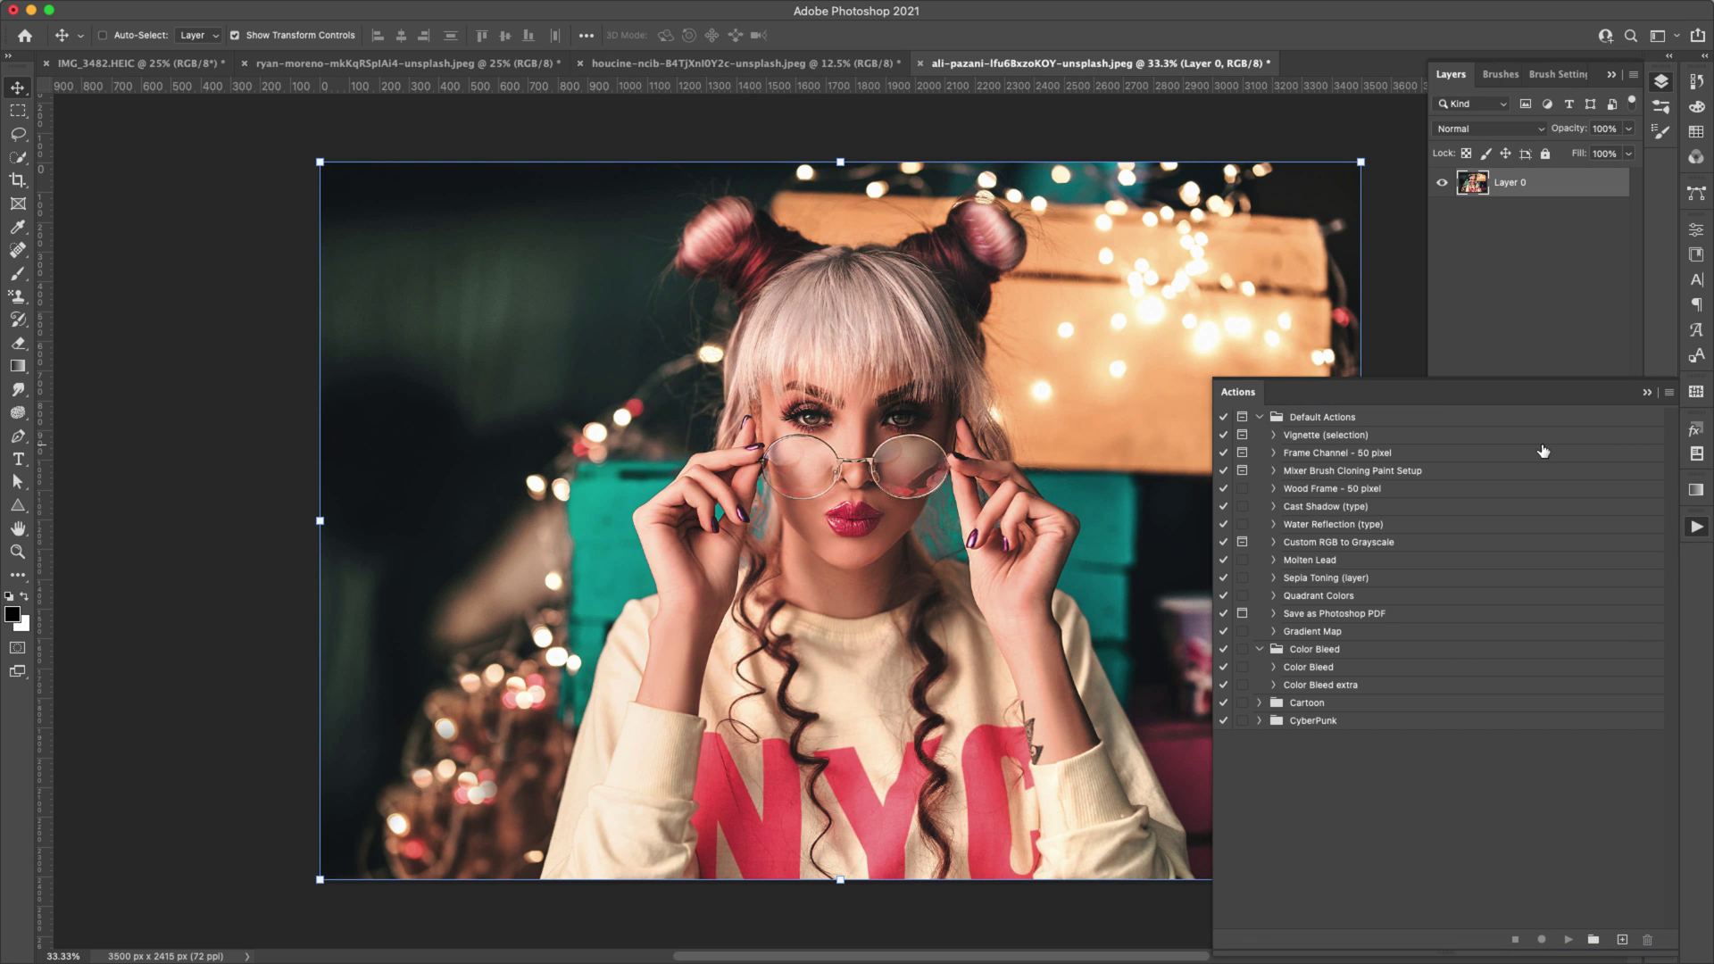
{"action": "left_click", "coordinate": [1260, 417]}
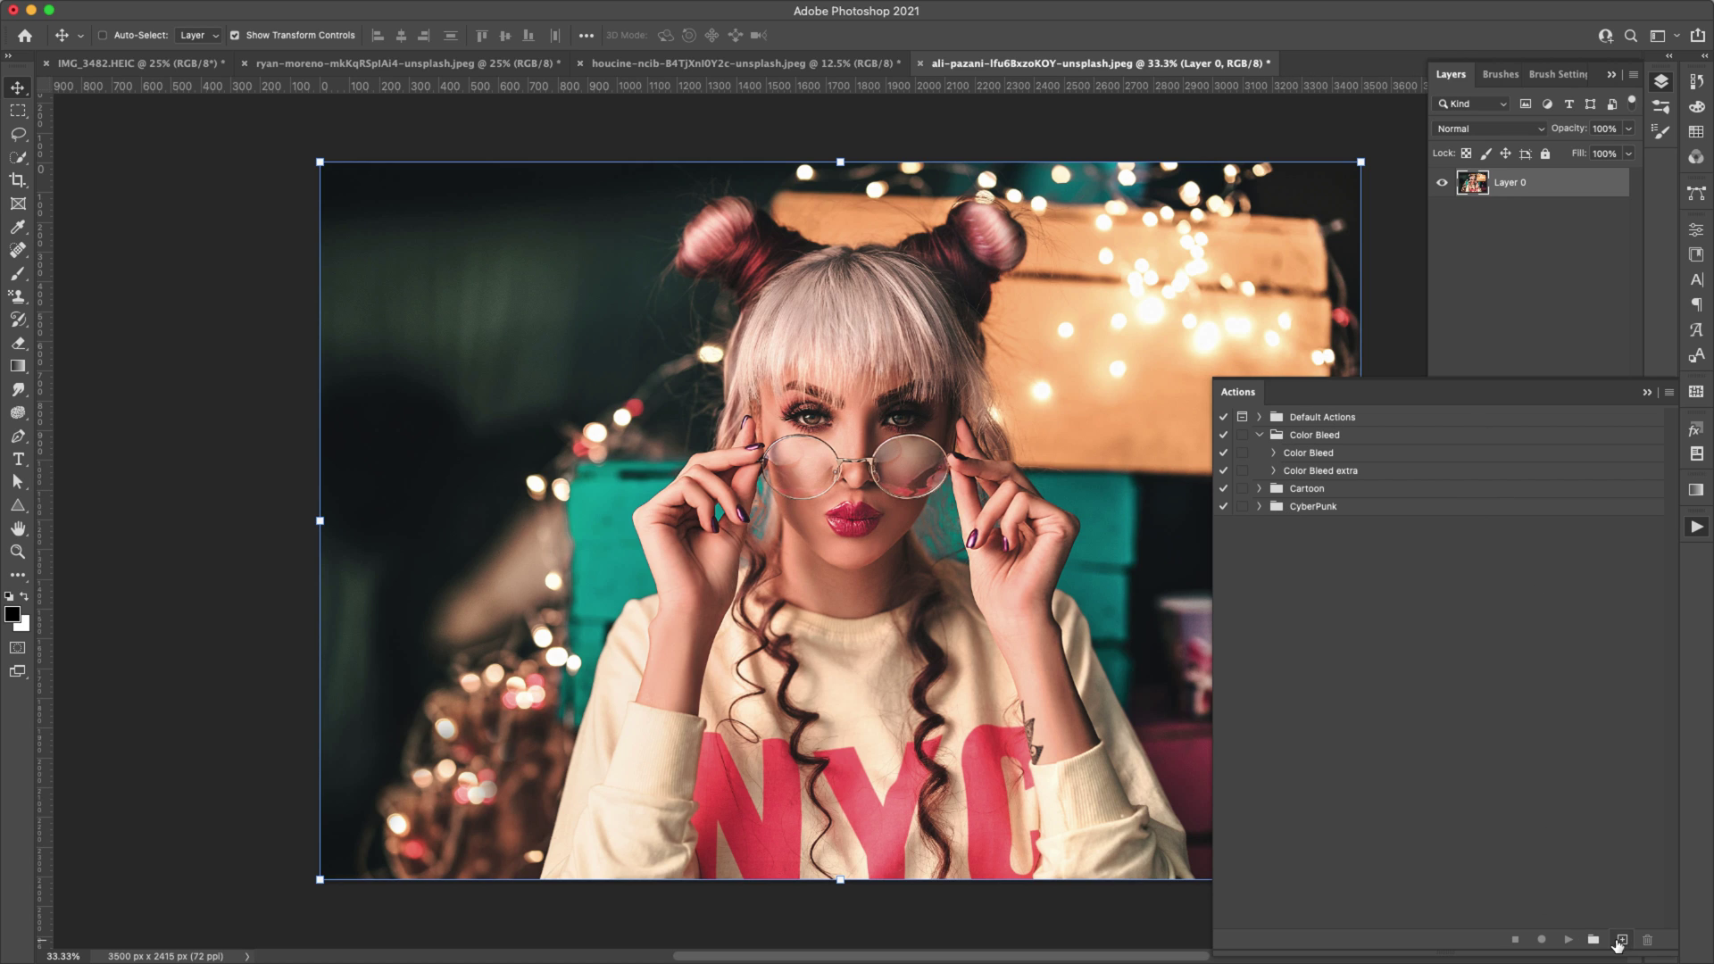
Step: Start recording a new action named Cartoon Demo in the Cartoon set and collapse the Actions panel
{"action": "left_click", "coordinate": [1623, 941]}
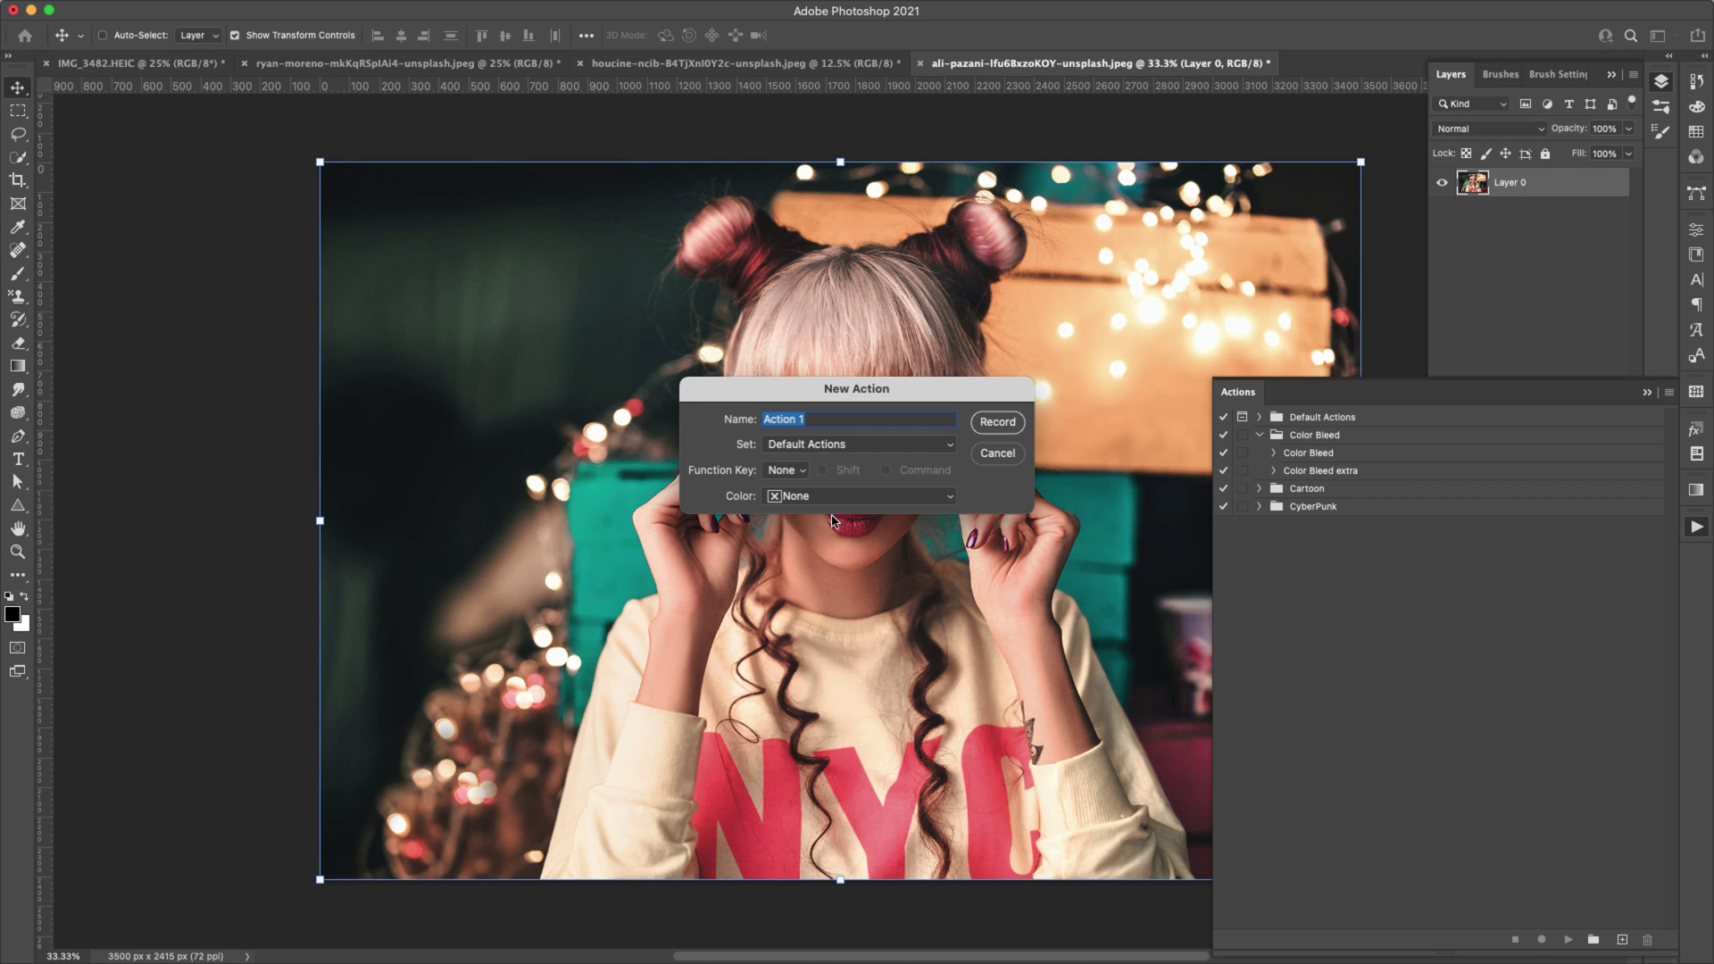
{"action": "type", "text": "Carto"}
{"action": "left_click", "coordinate": [859, 444]}
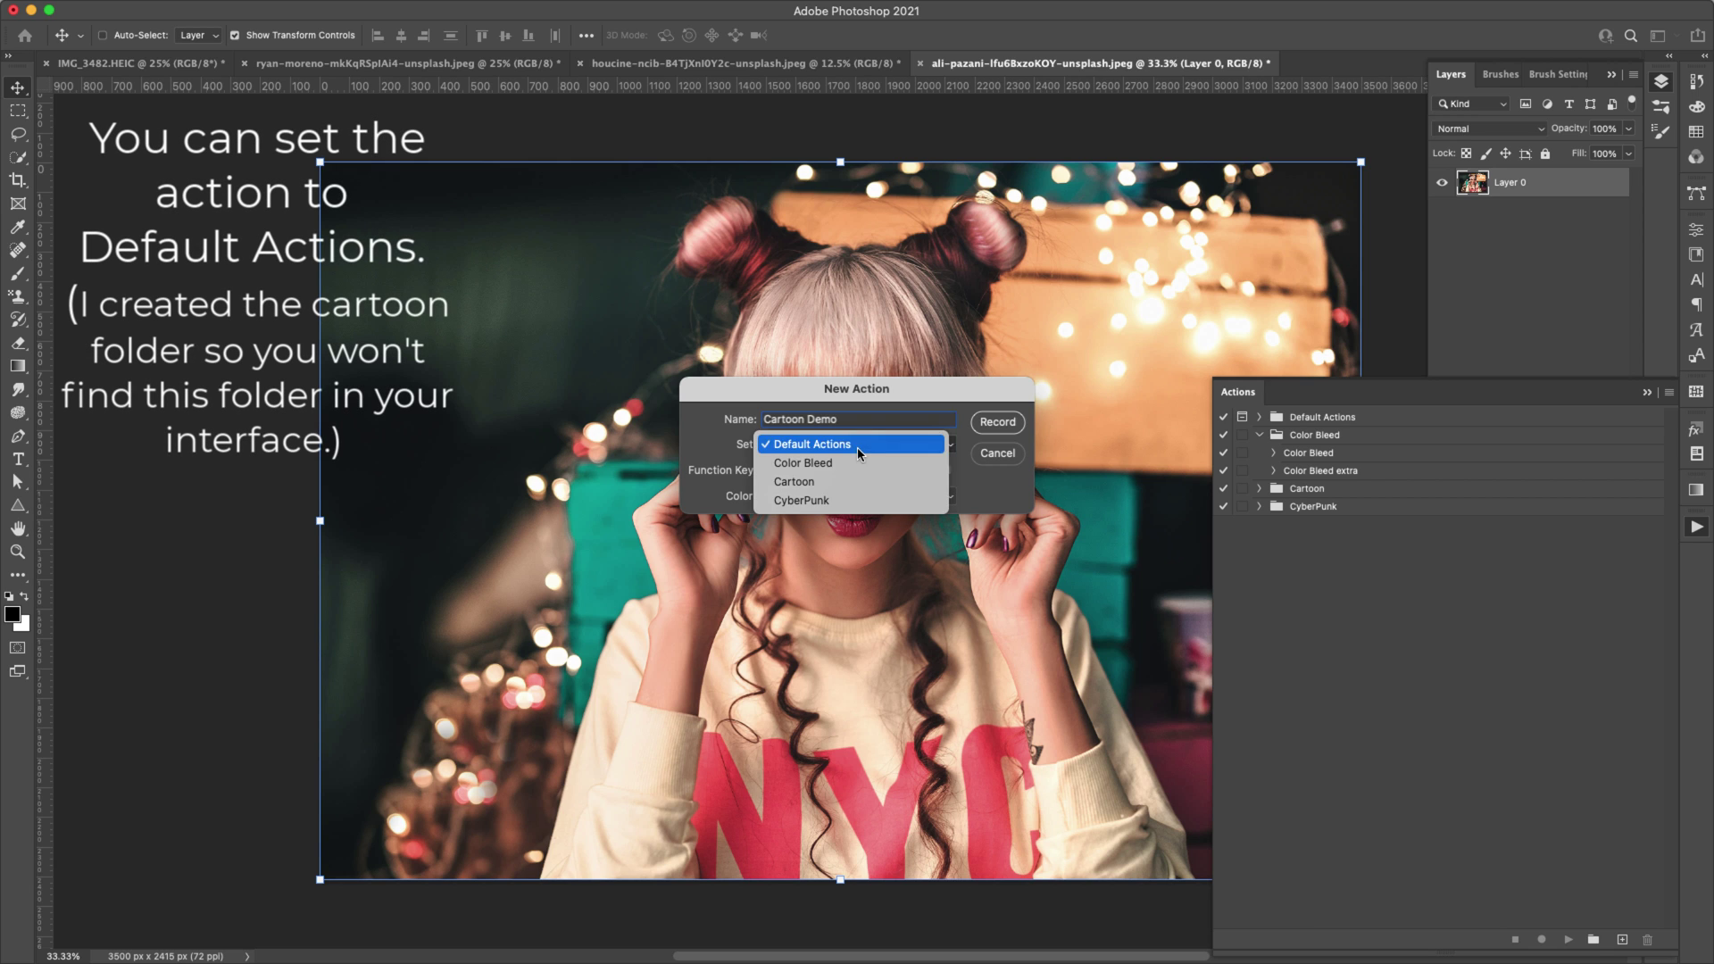
{"action": "left_click", "coordinate": [803, 481]}
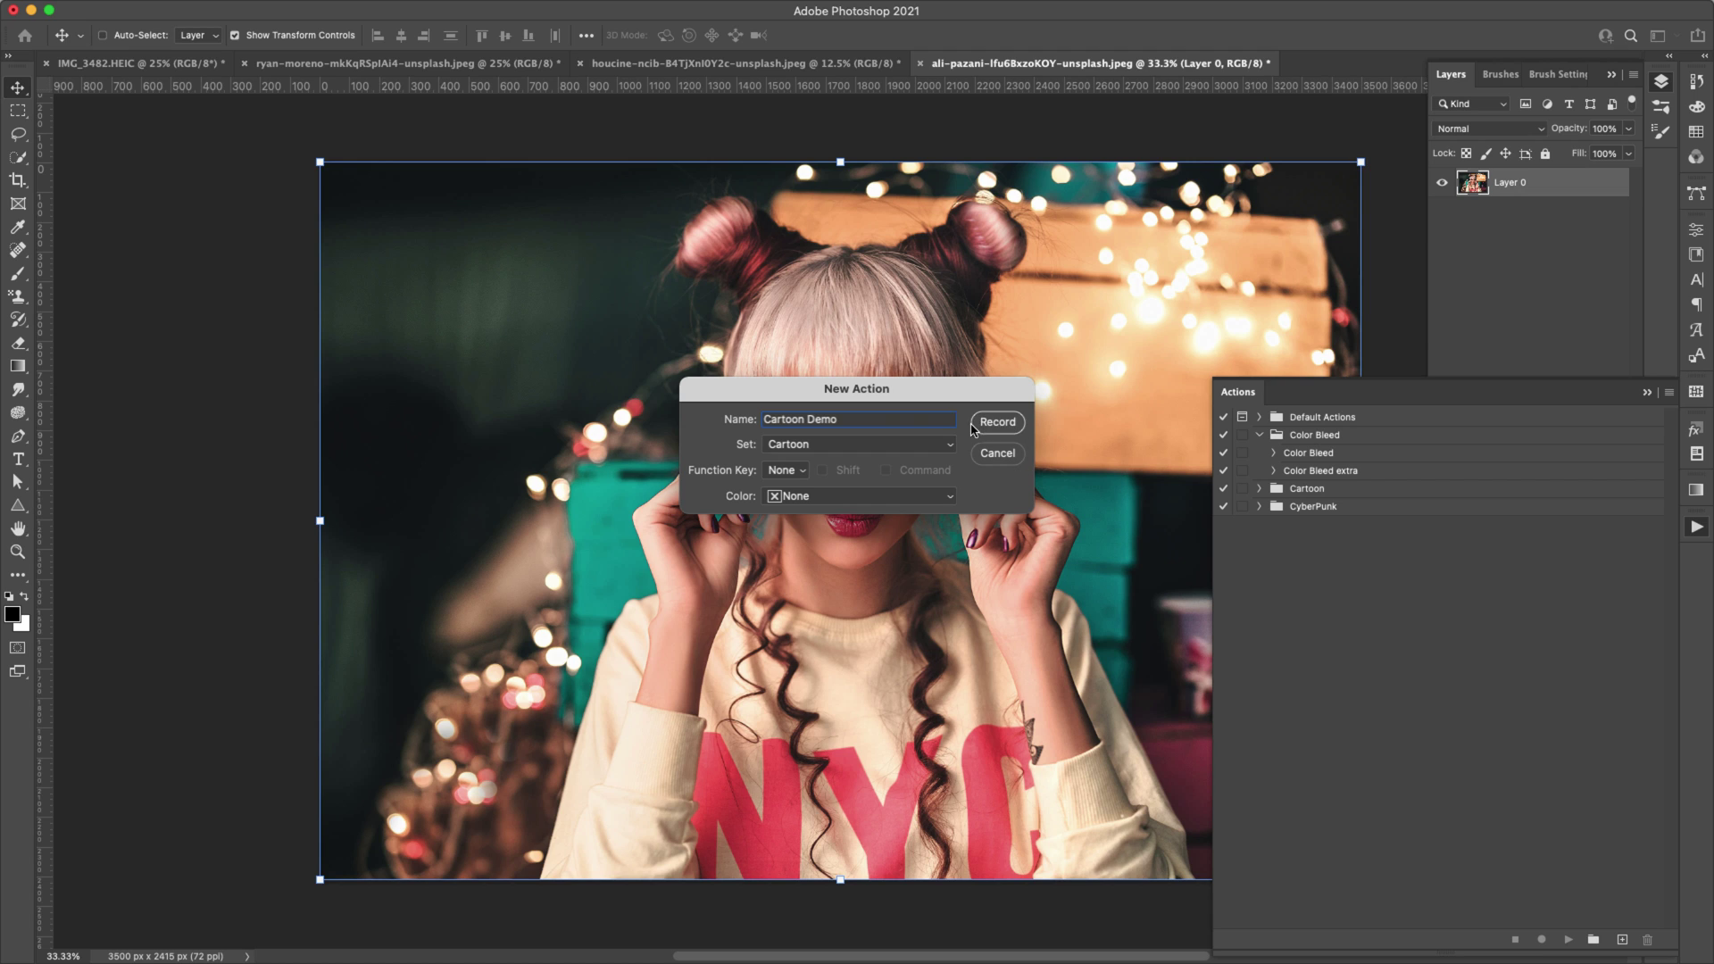
{"action": "left_click", "coordinate": [1012, 424]}
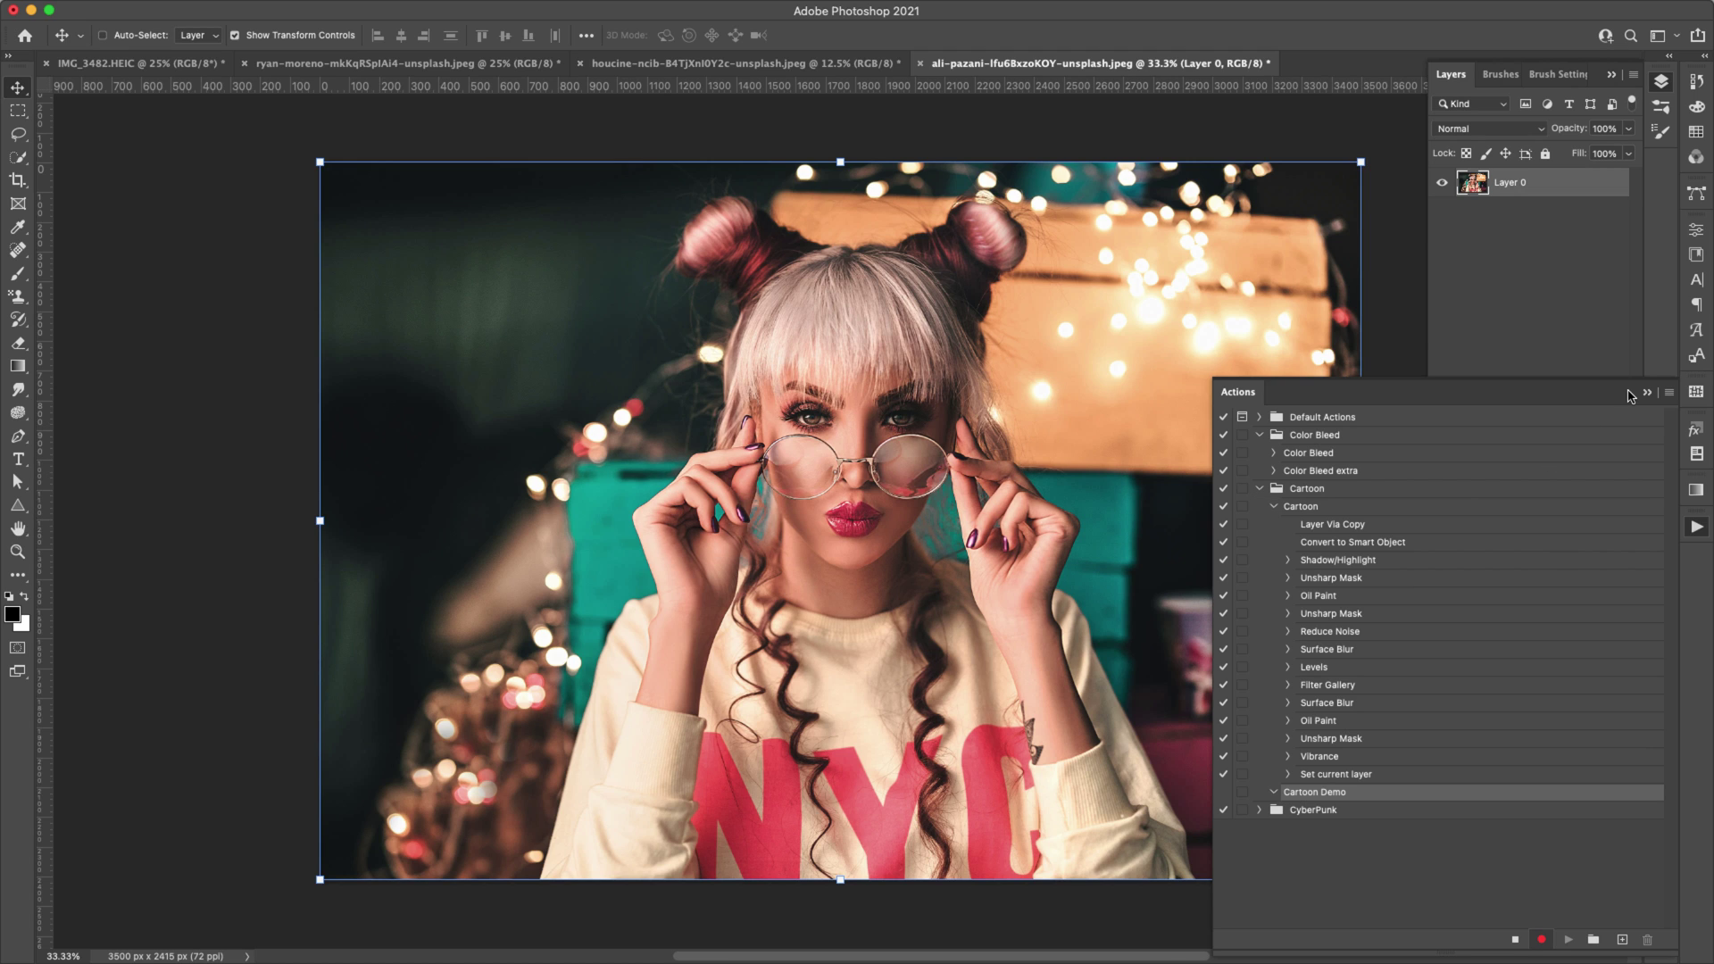
{"action": "left_click", "coordinate": [1648, 393]}
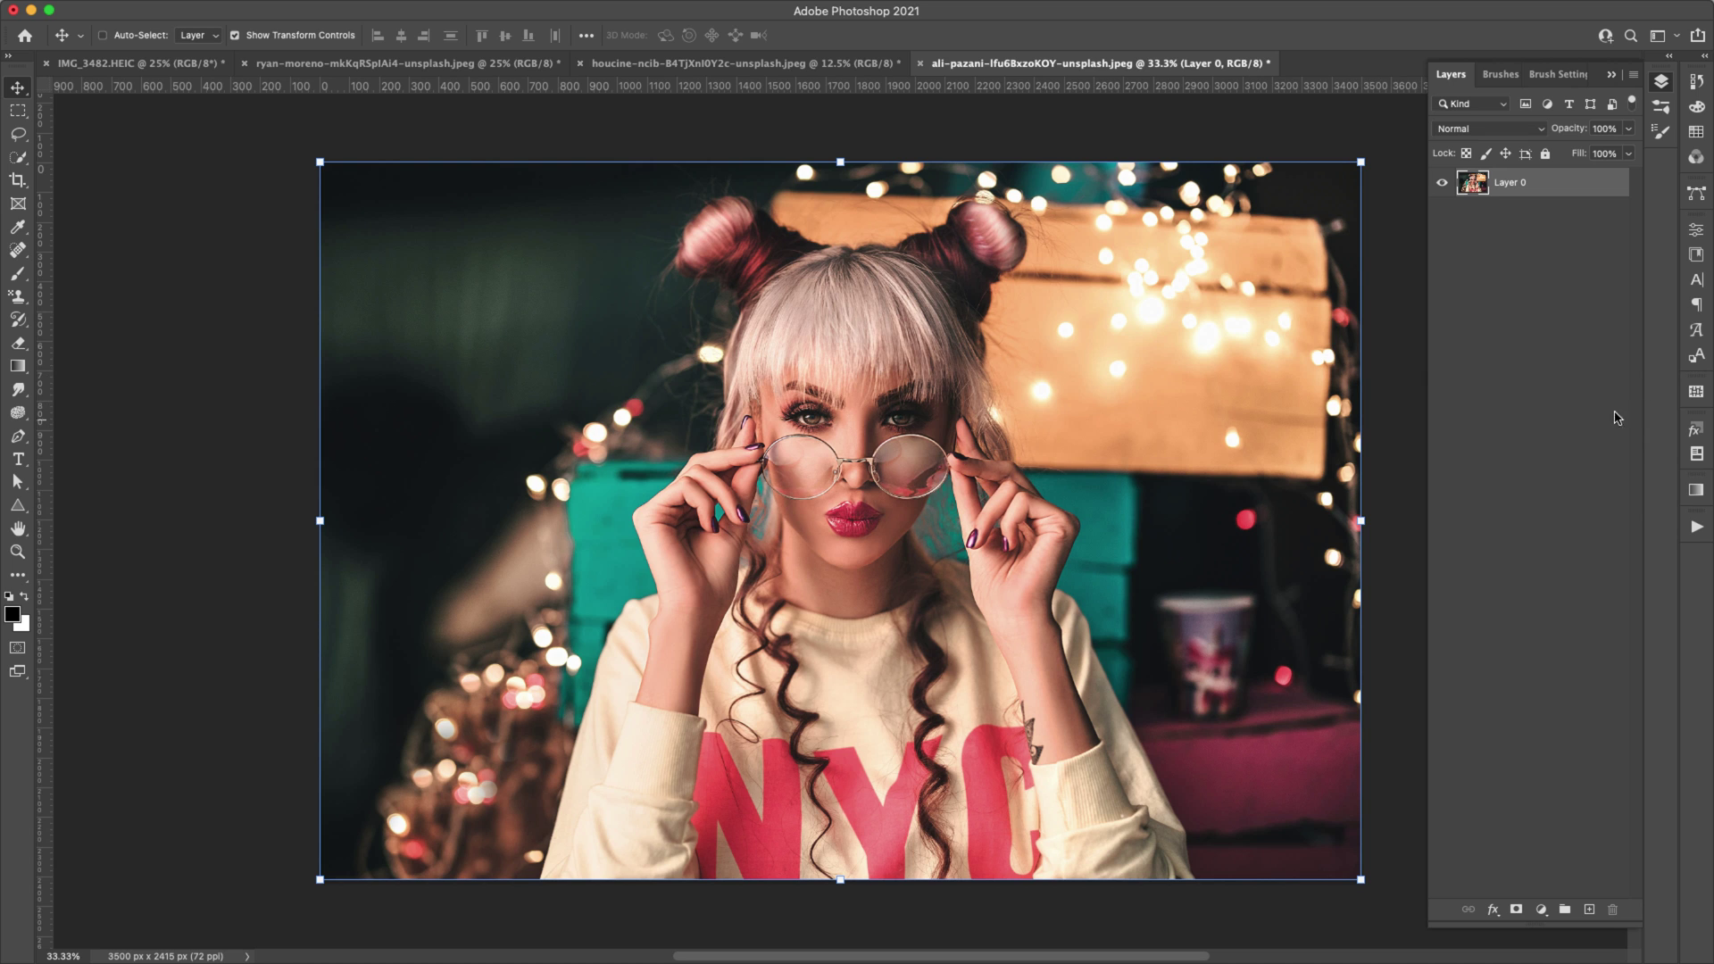
Step: Convert Layer 0 to a smart object and apply Shadows/Highlights with the shadows amount at 50%
{"action": "right_click", "coordinate": [1564, 187]}
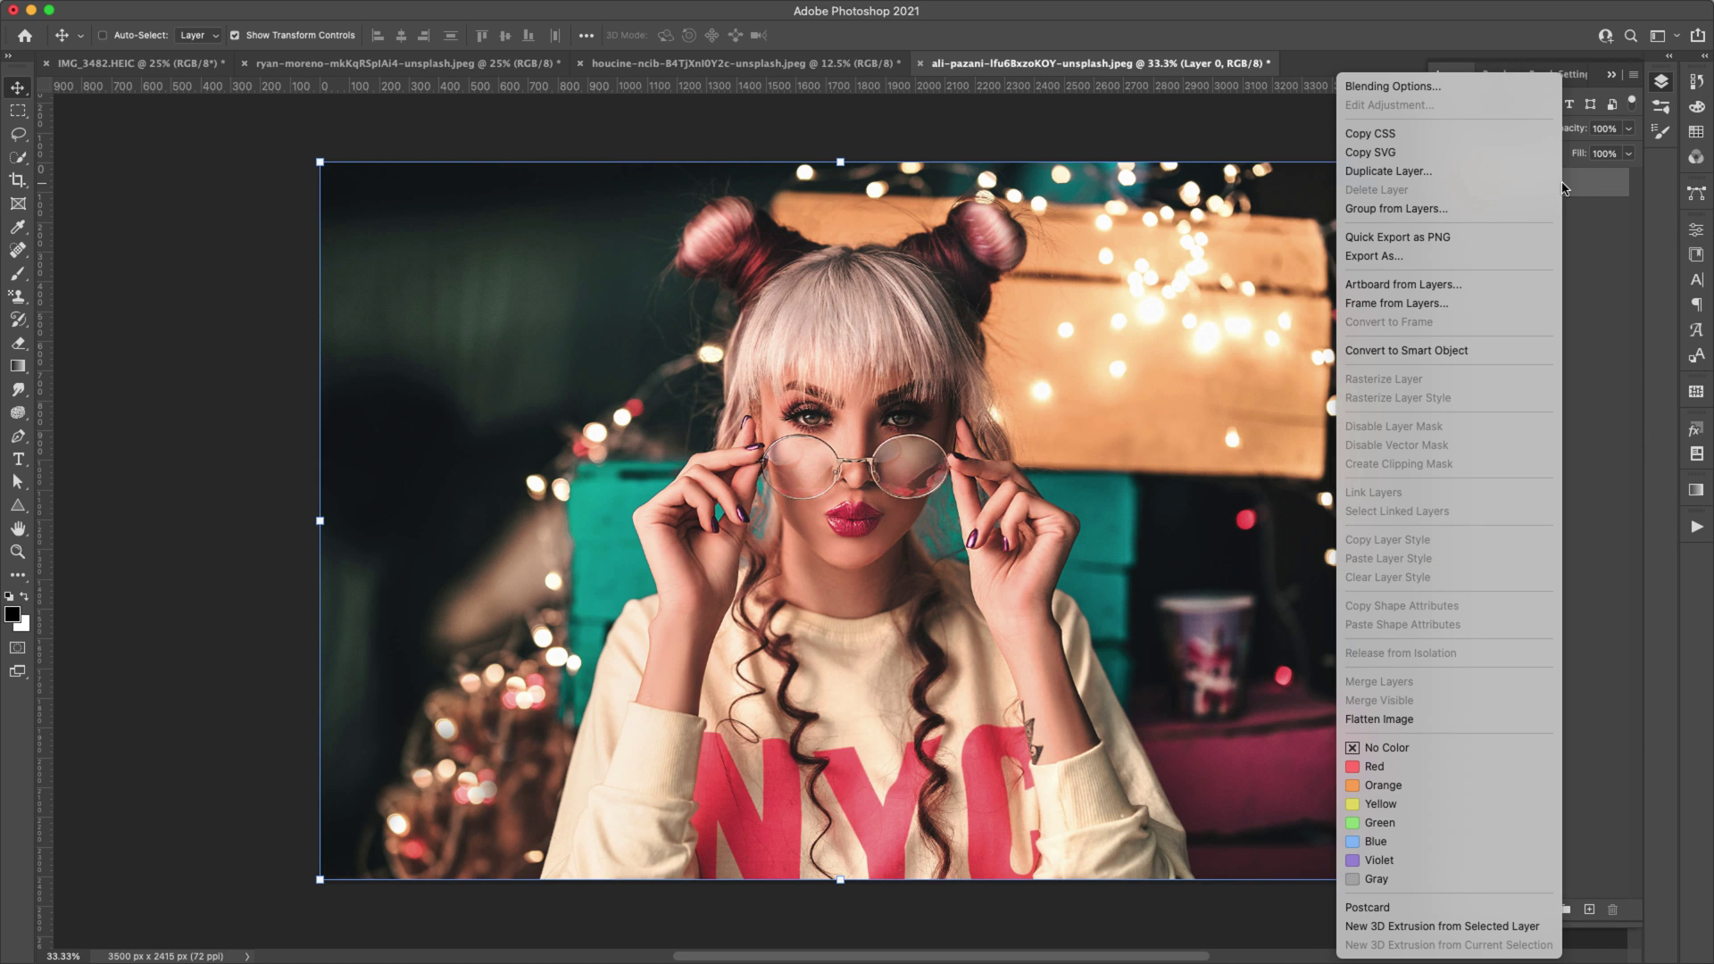
{"action": "left_click", "coordinate": [1436, 350]}
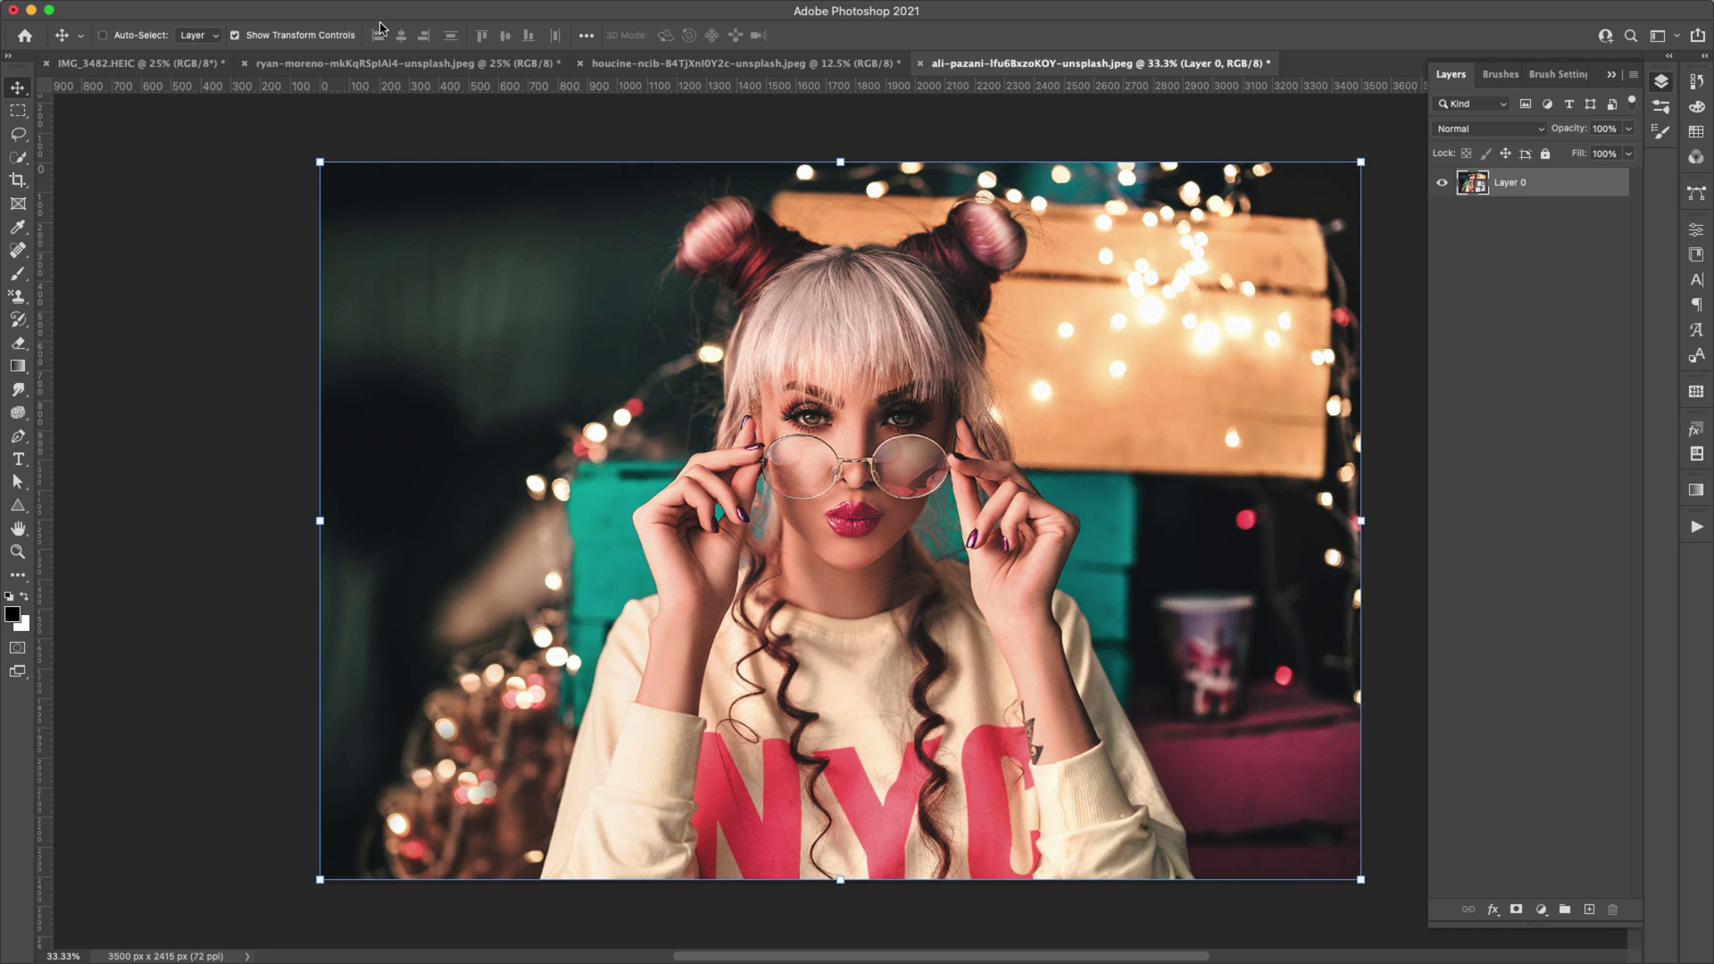
{"action": "mouse_move", "coordinate": [206, 4]}
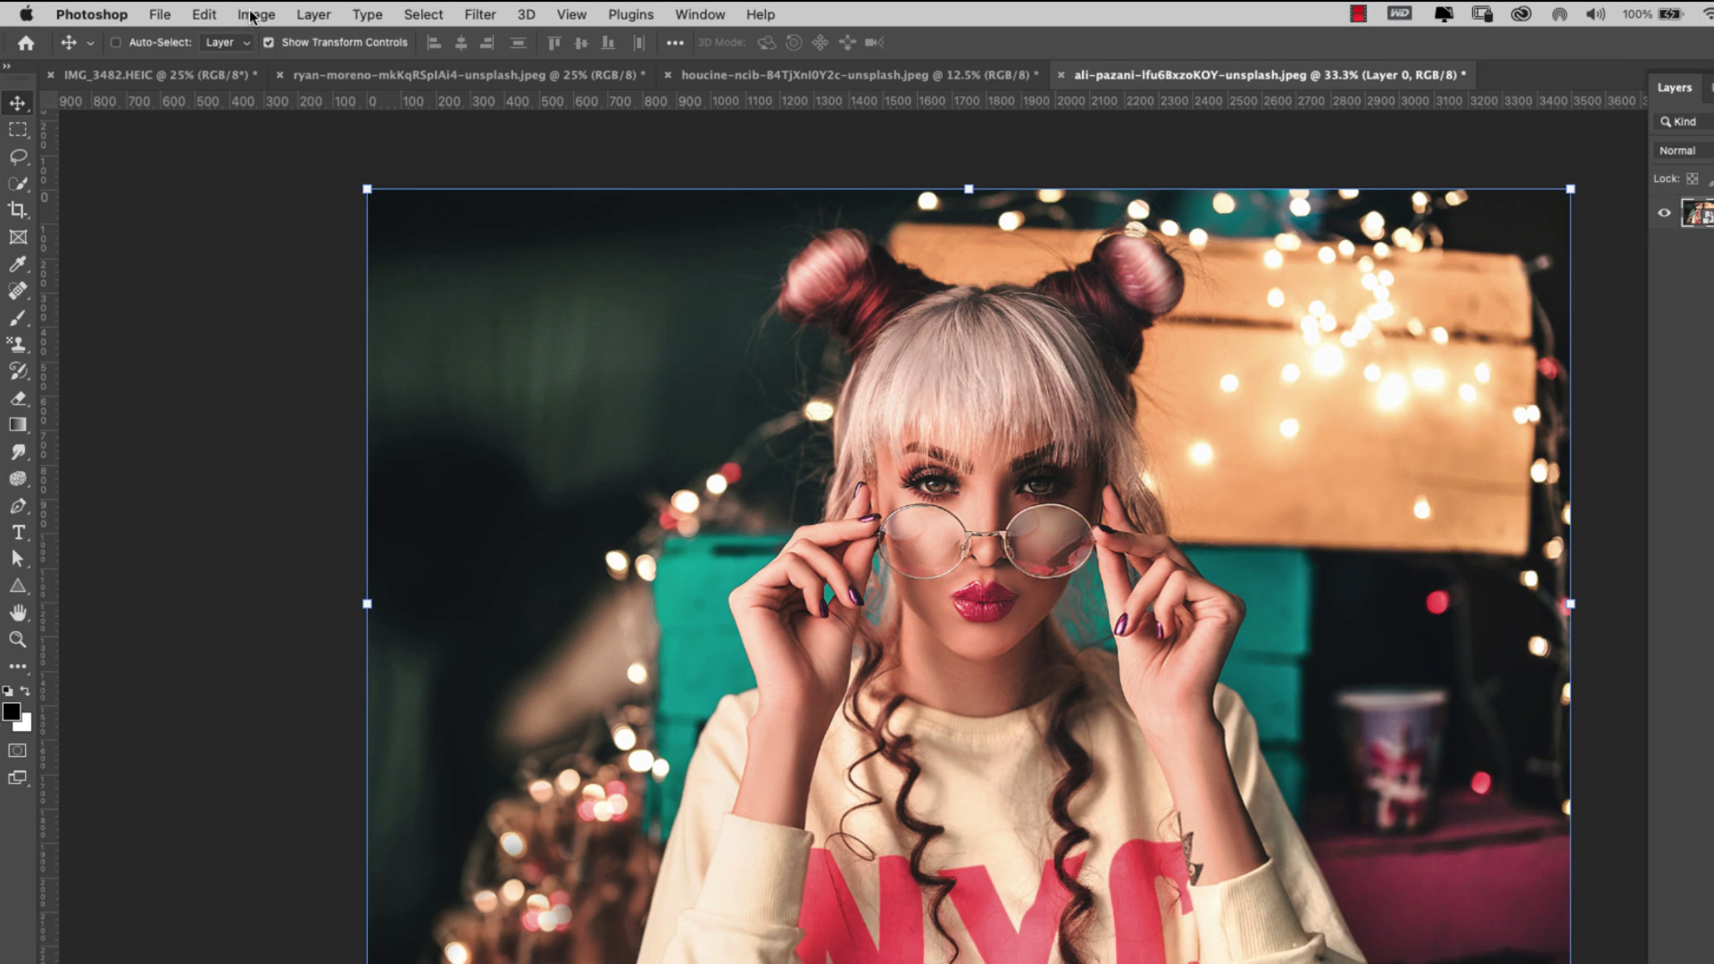
{"action": "left_click", "coordinate": [222, 11]}
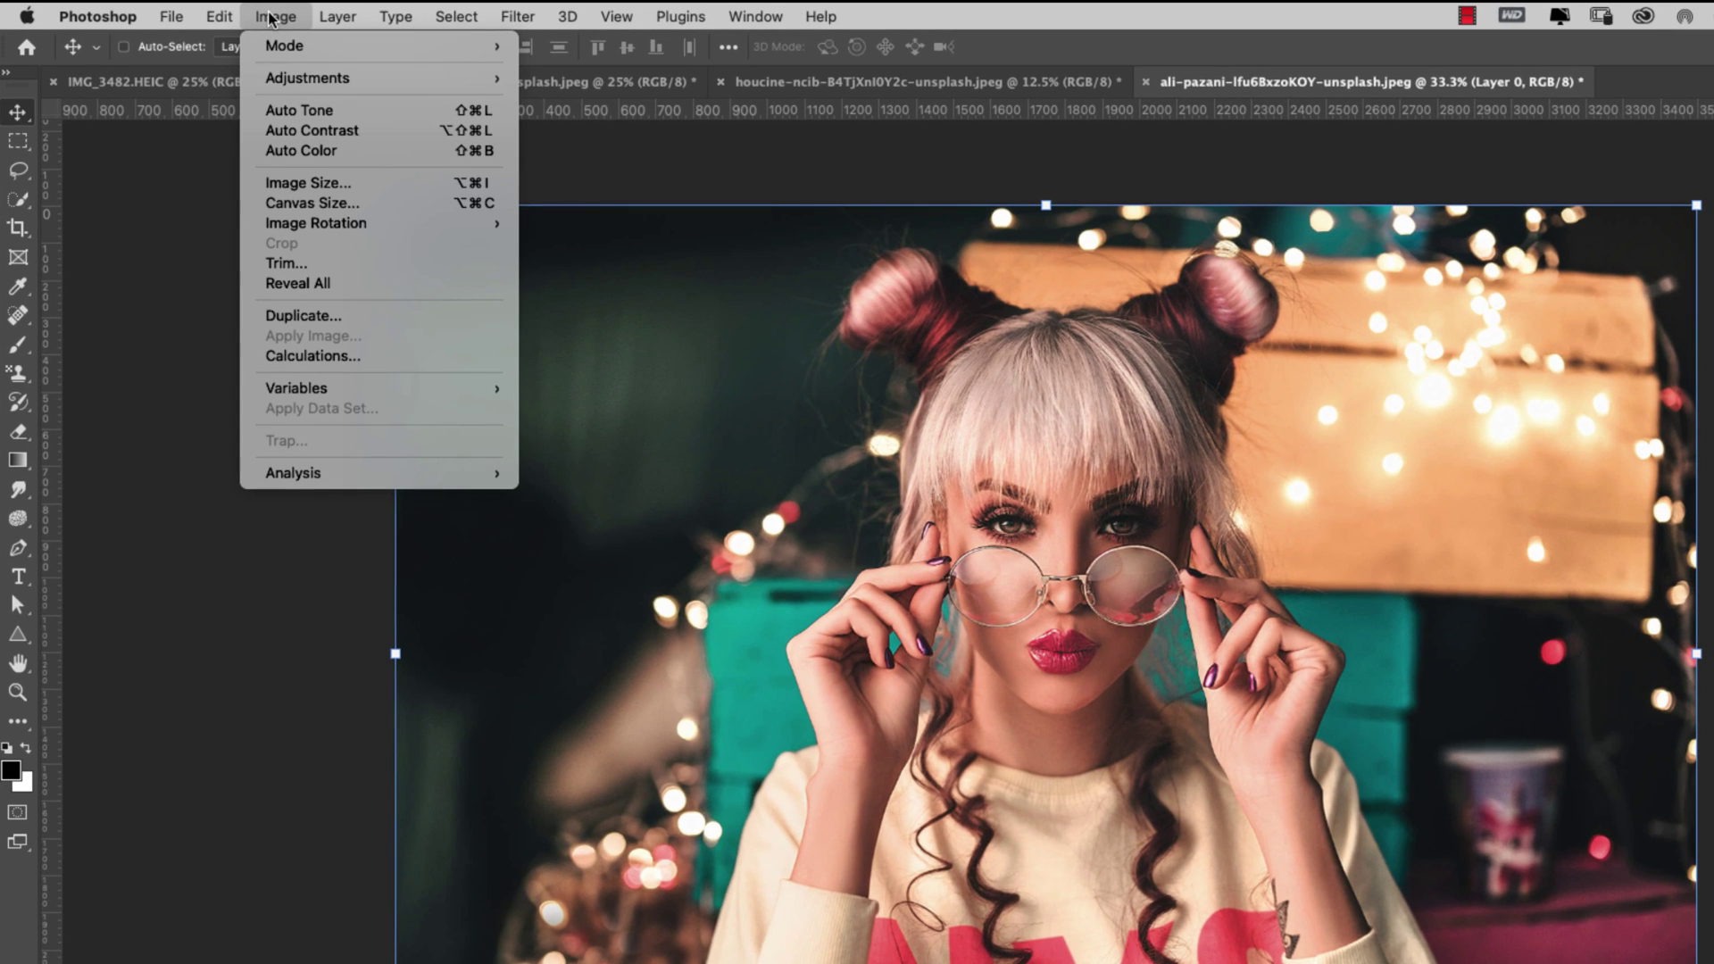
{"action": "mouse_move", "coordinate": [339, 78]}
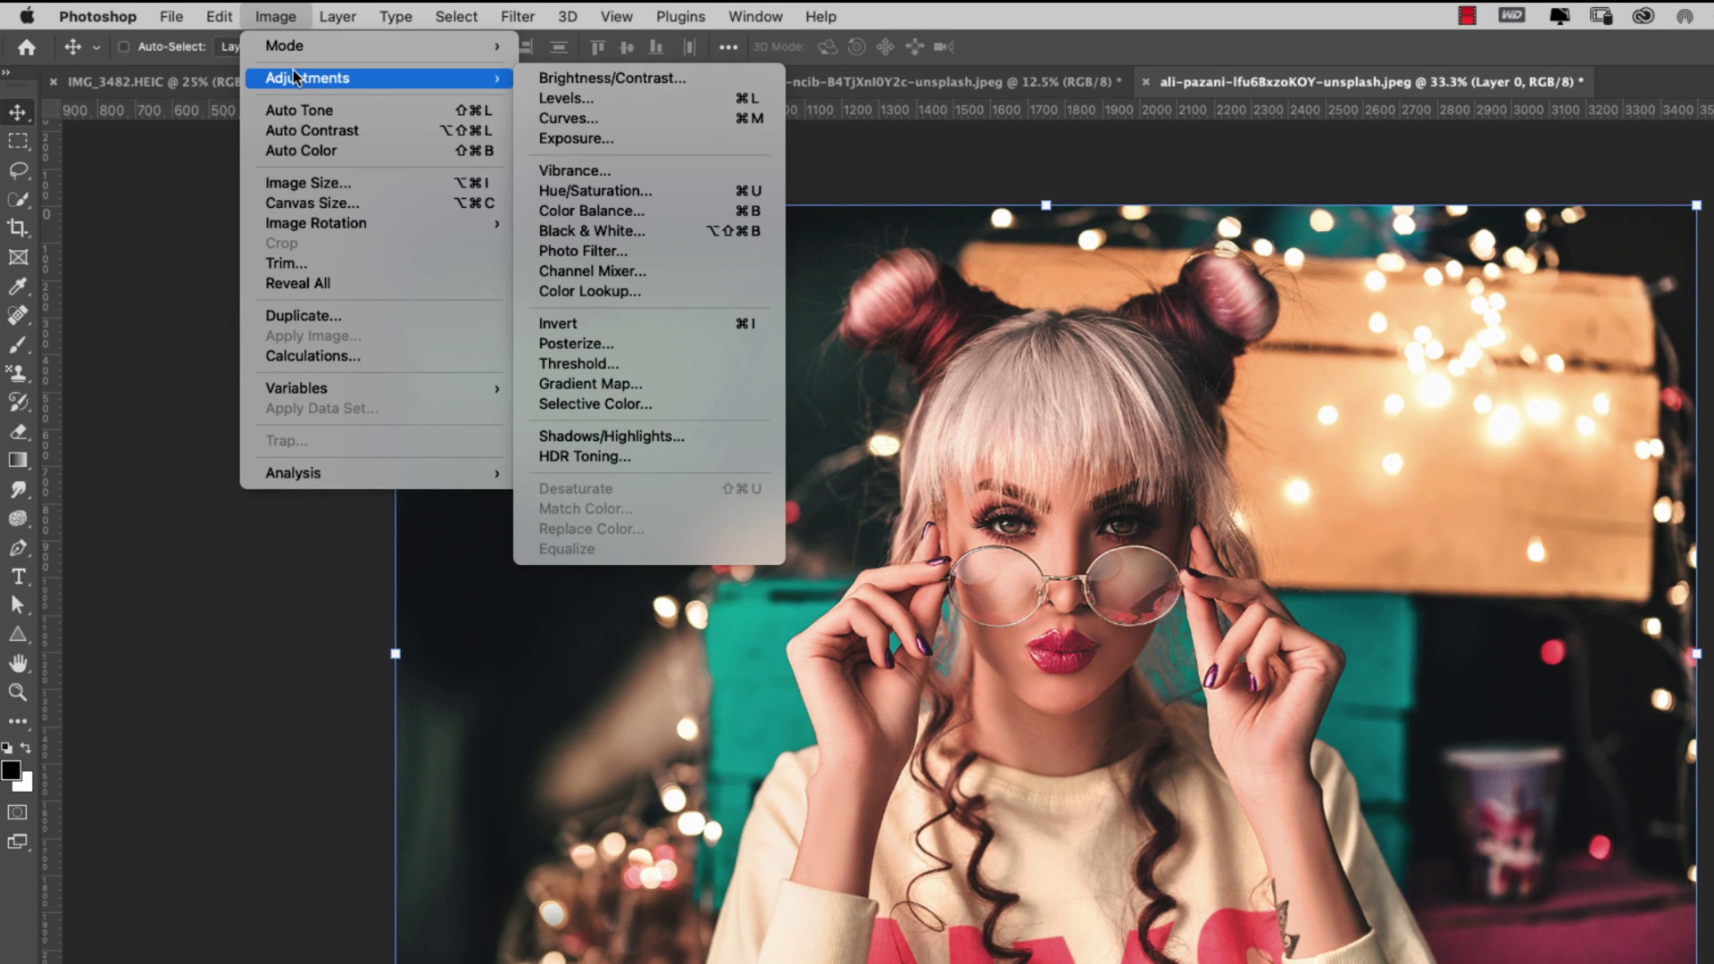
{"action": "left_click", "coordinate": [627, 441]}
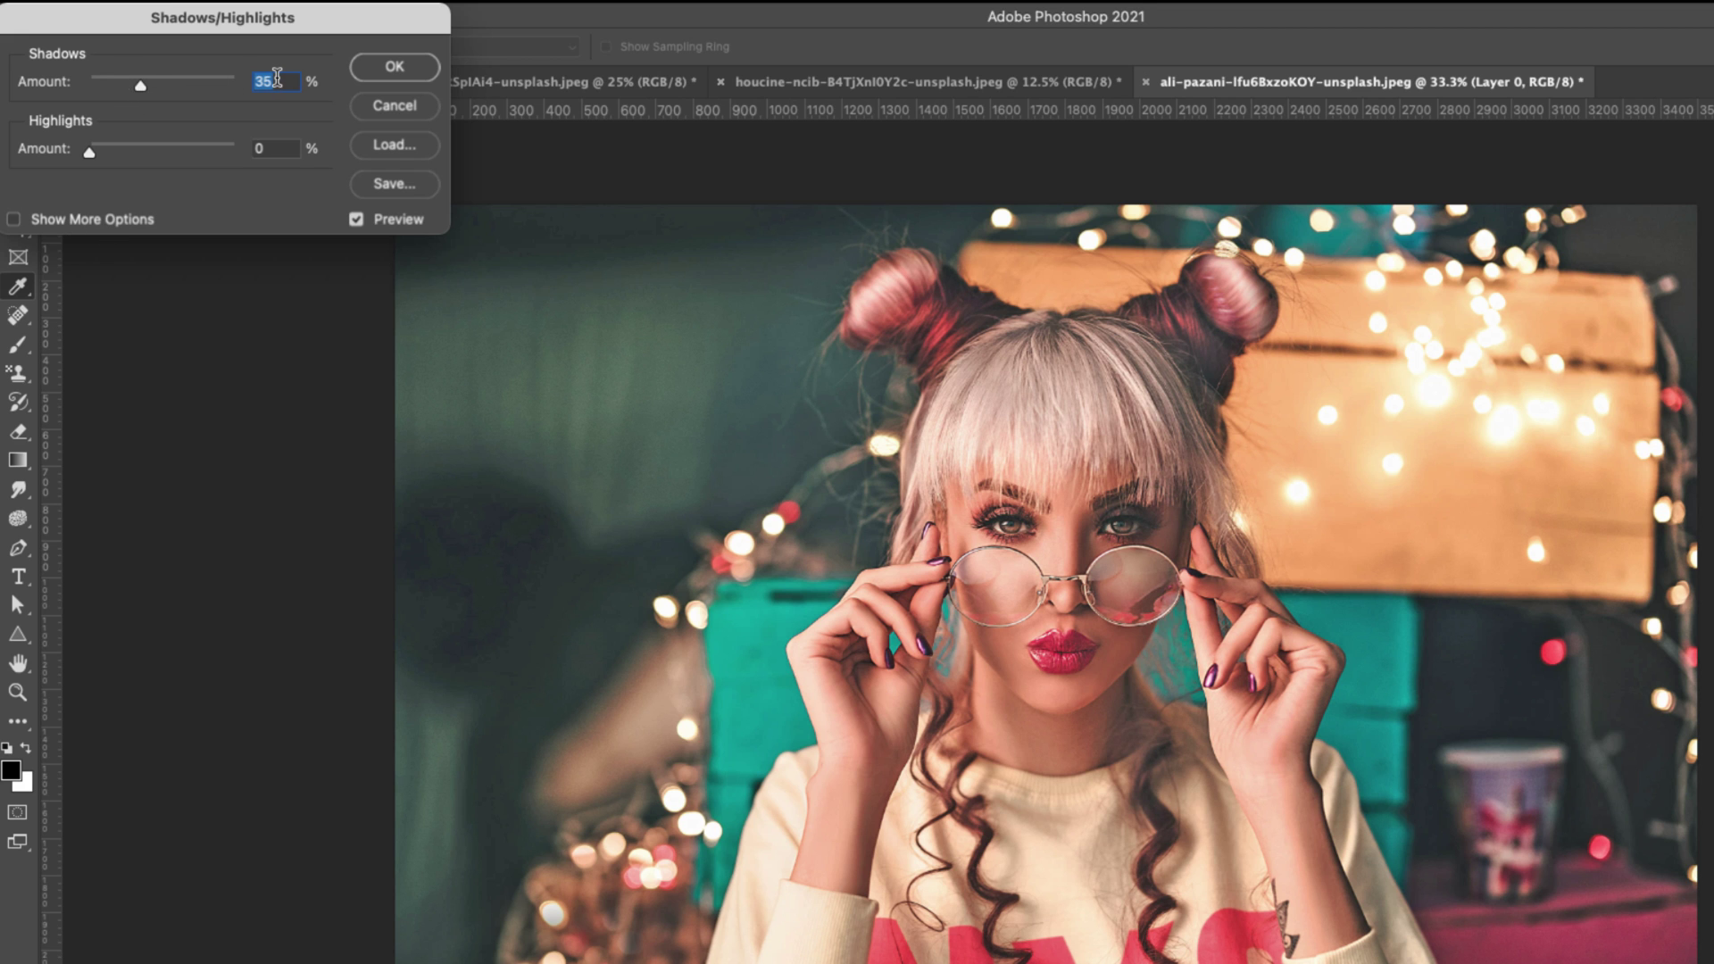
{"action": "type", "text": "50"}
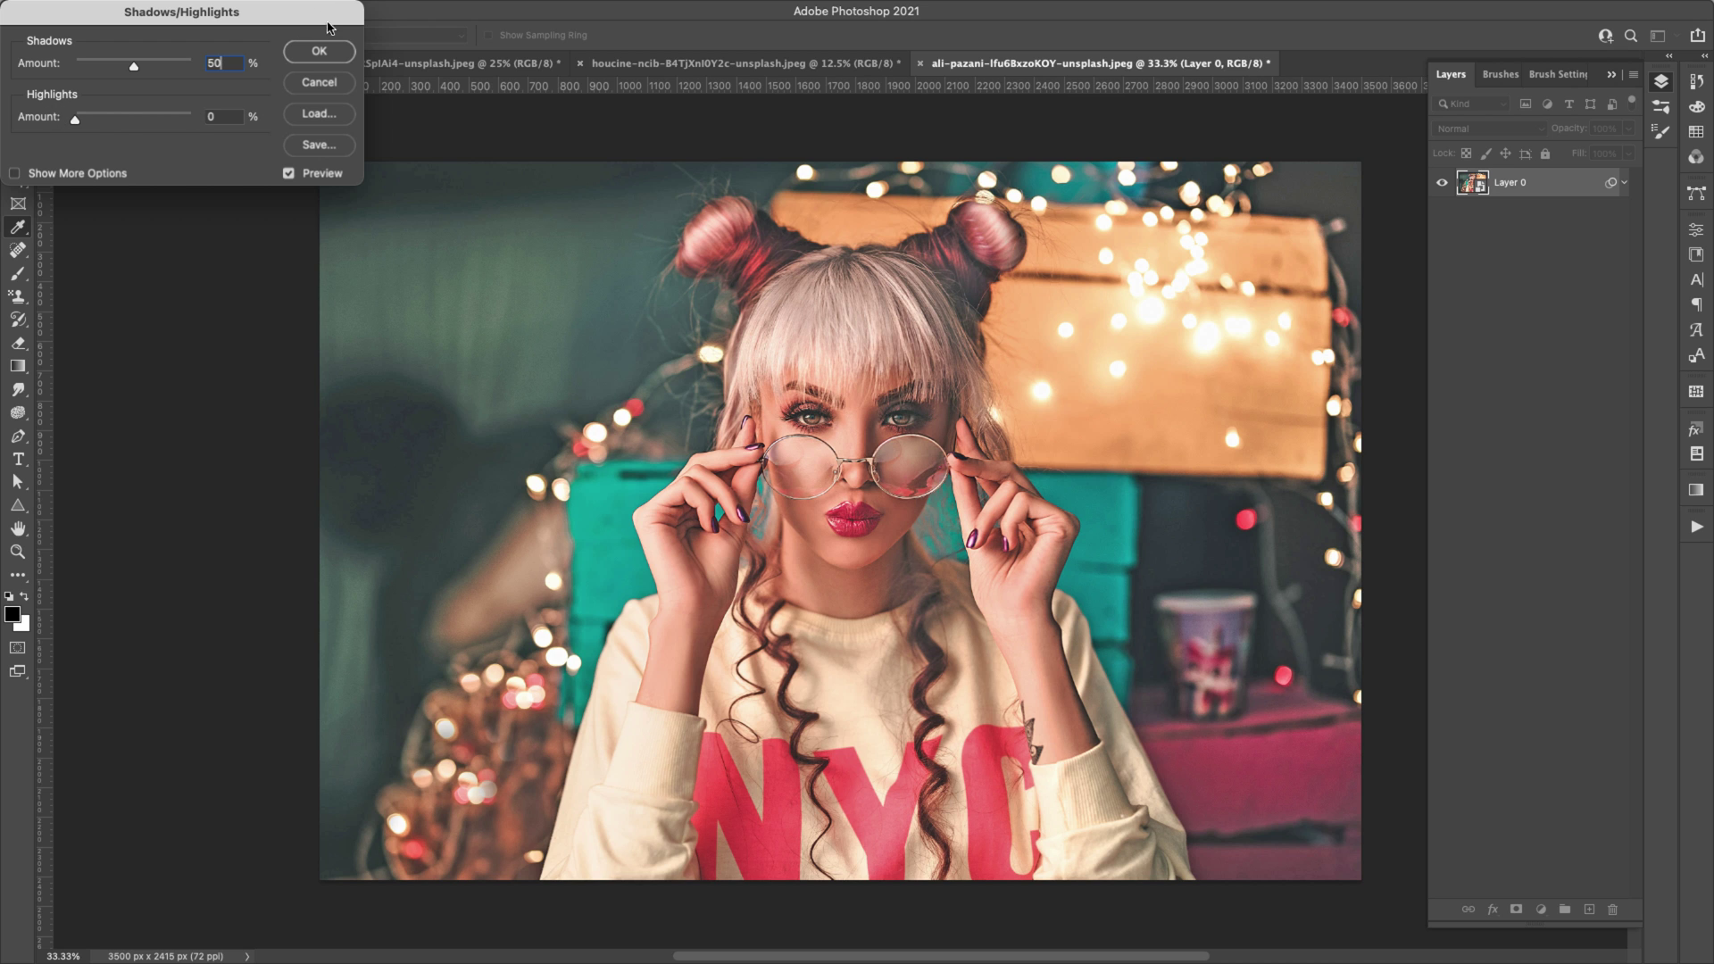
{"action": "left_click", "coordinate": [325, 53]}
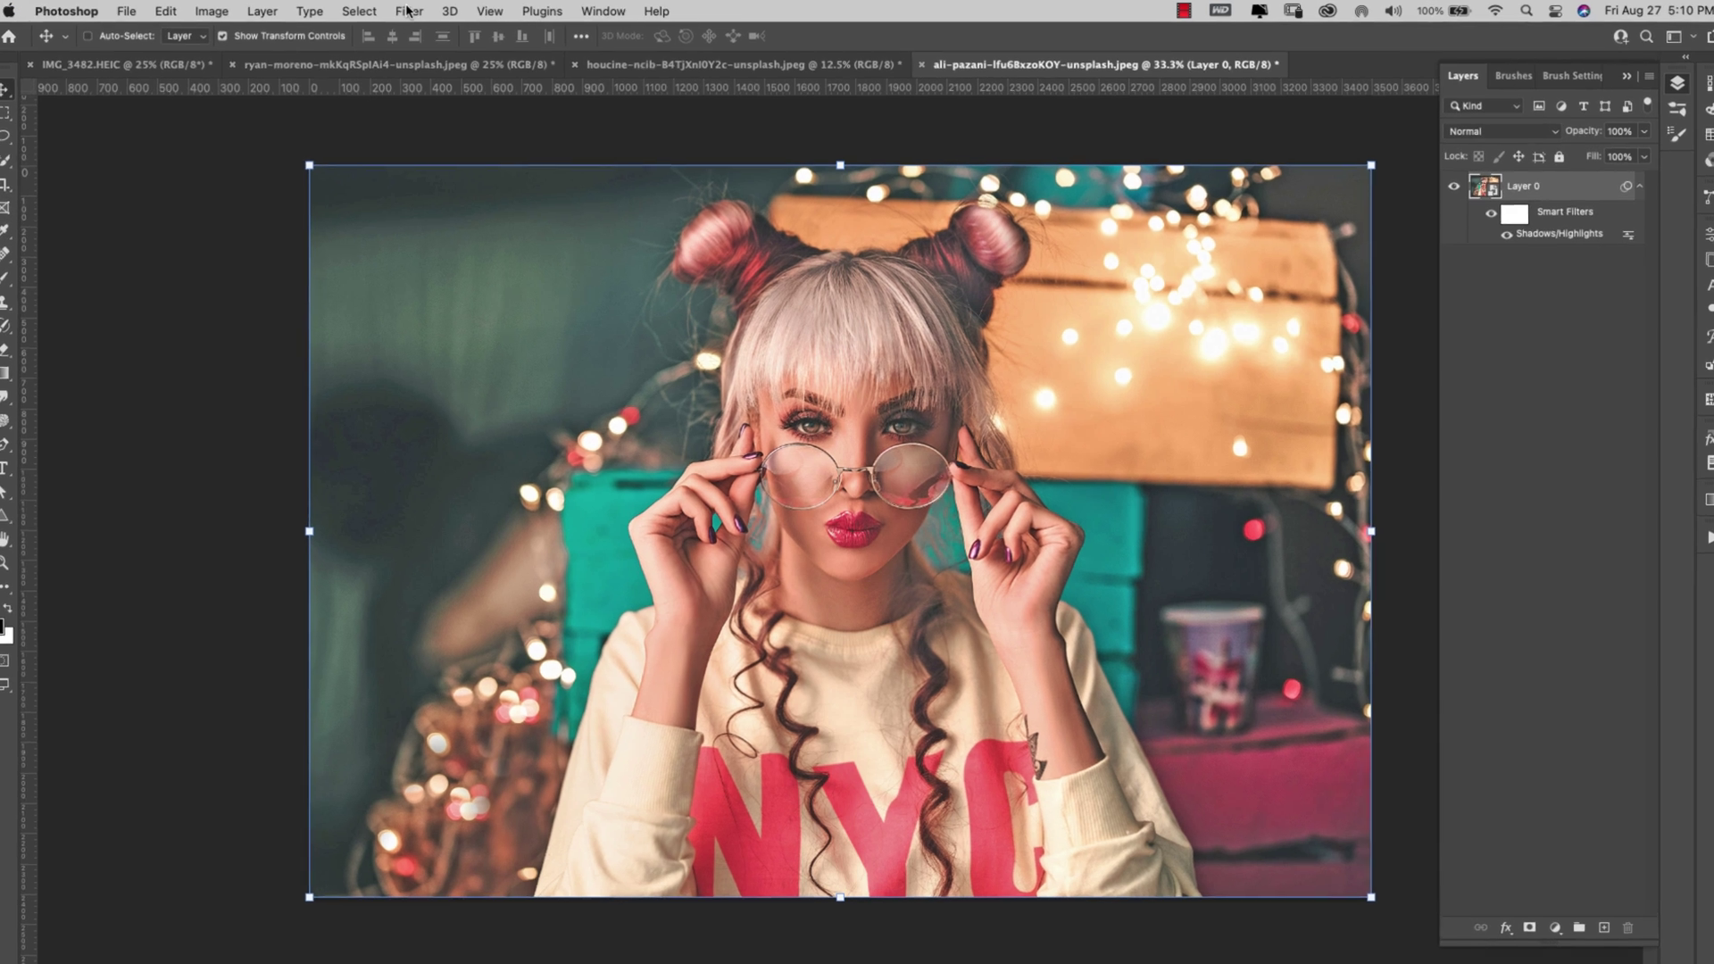
Step: Apply an Unsharp Mask filter to Layer 0 with amount 150%, radius 6 pixels and threshold 0
{"action": "left_click", "coordinate": [408, 10]}
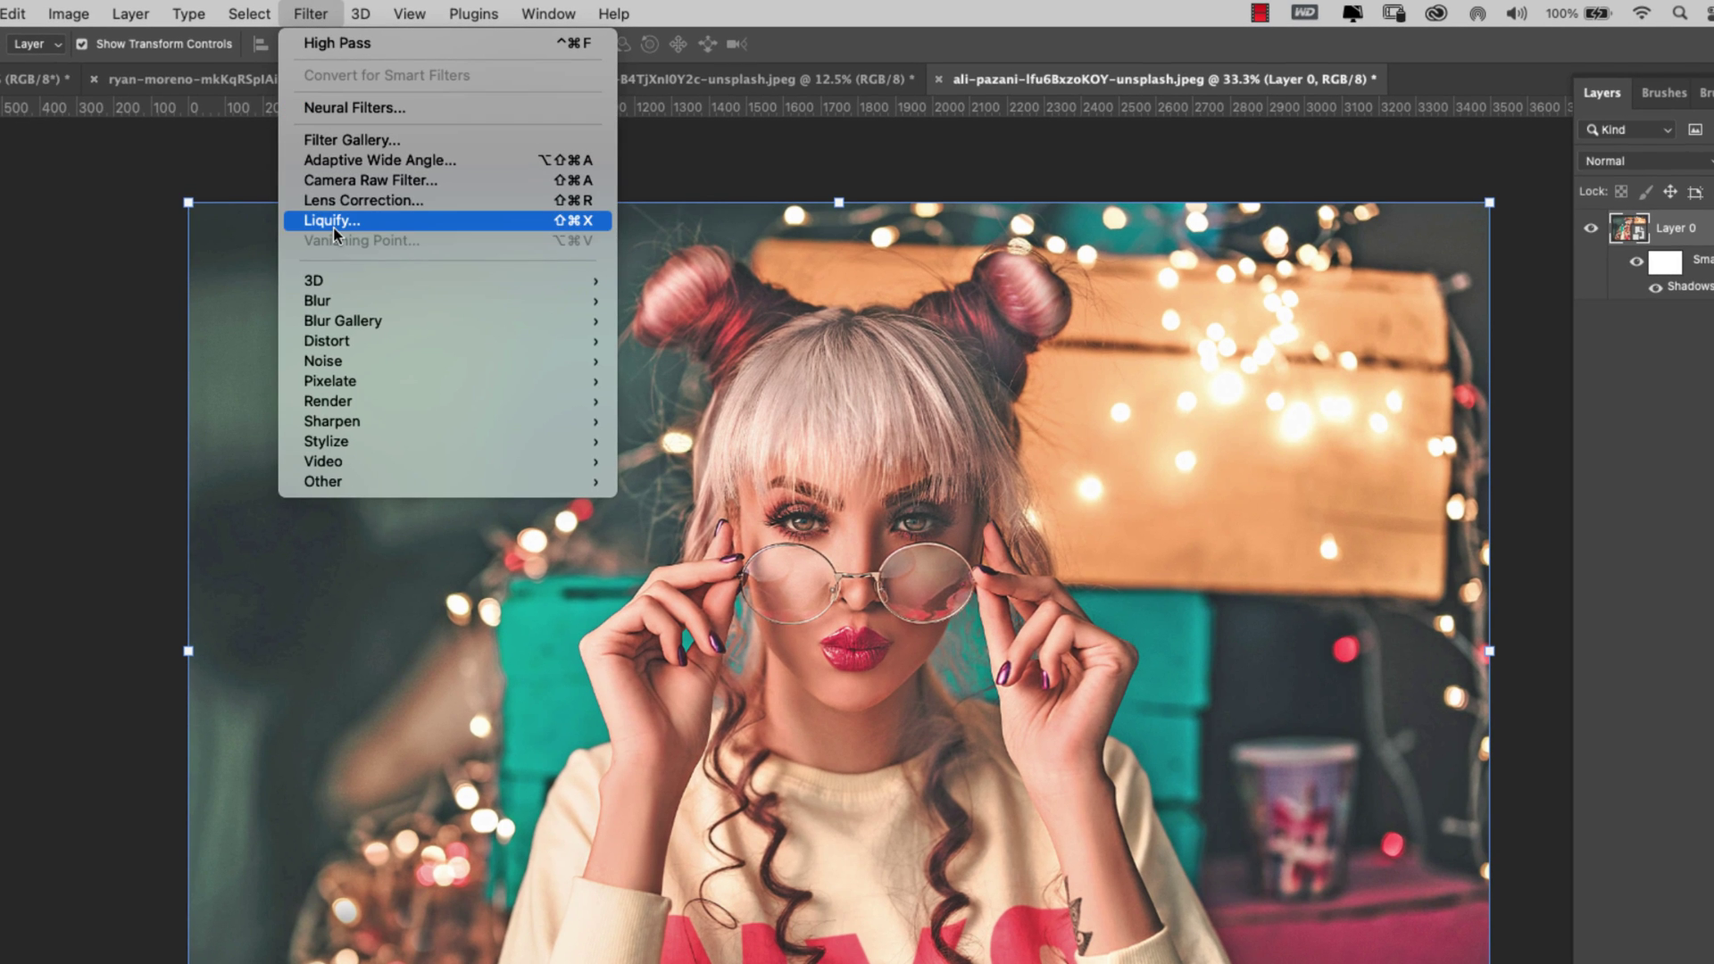
{"action": "mouse_move", "coordinate": [366, 423]}
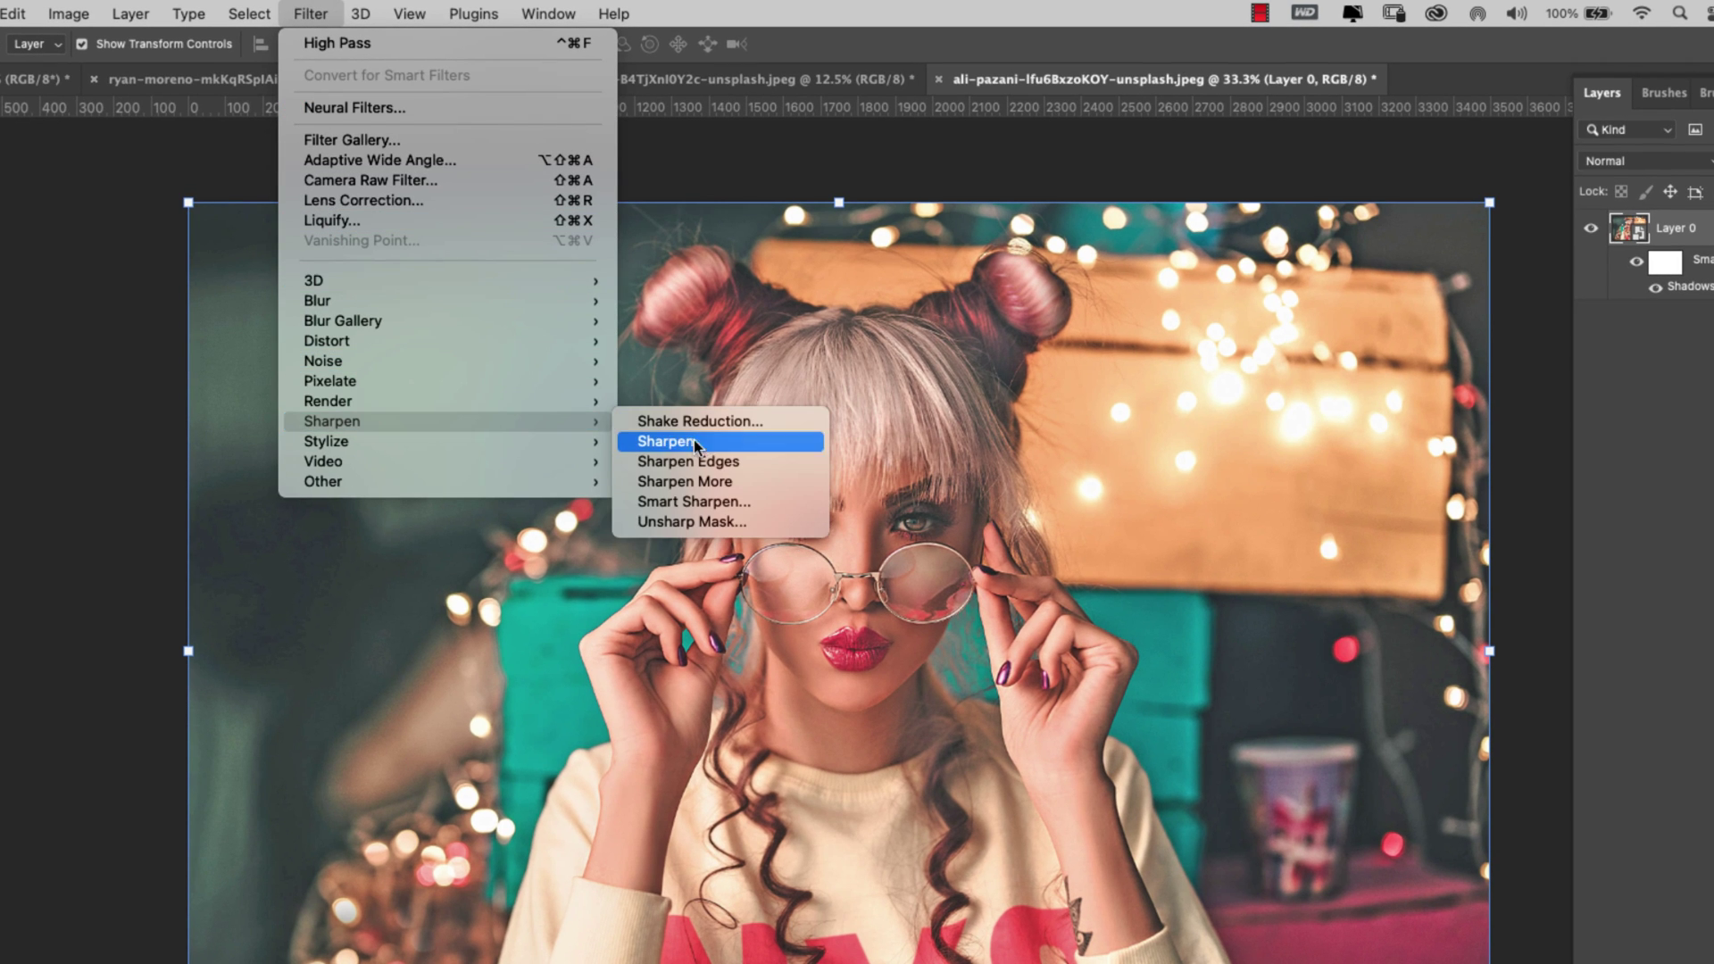
{"action": "left_click", "coordinate": [689, 522]}
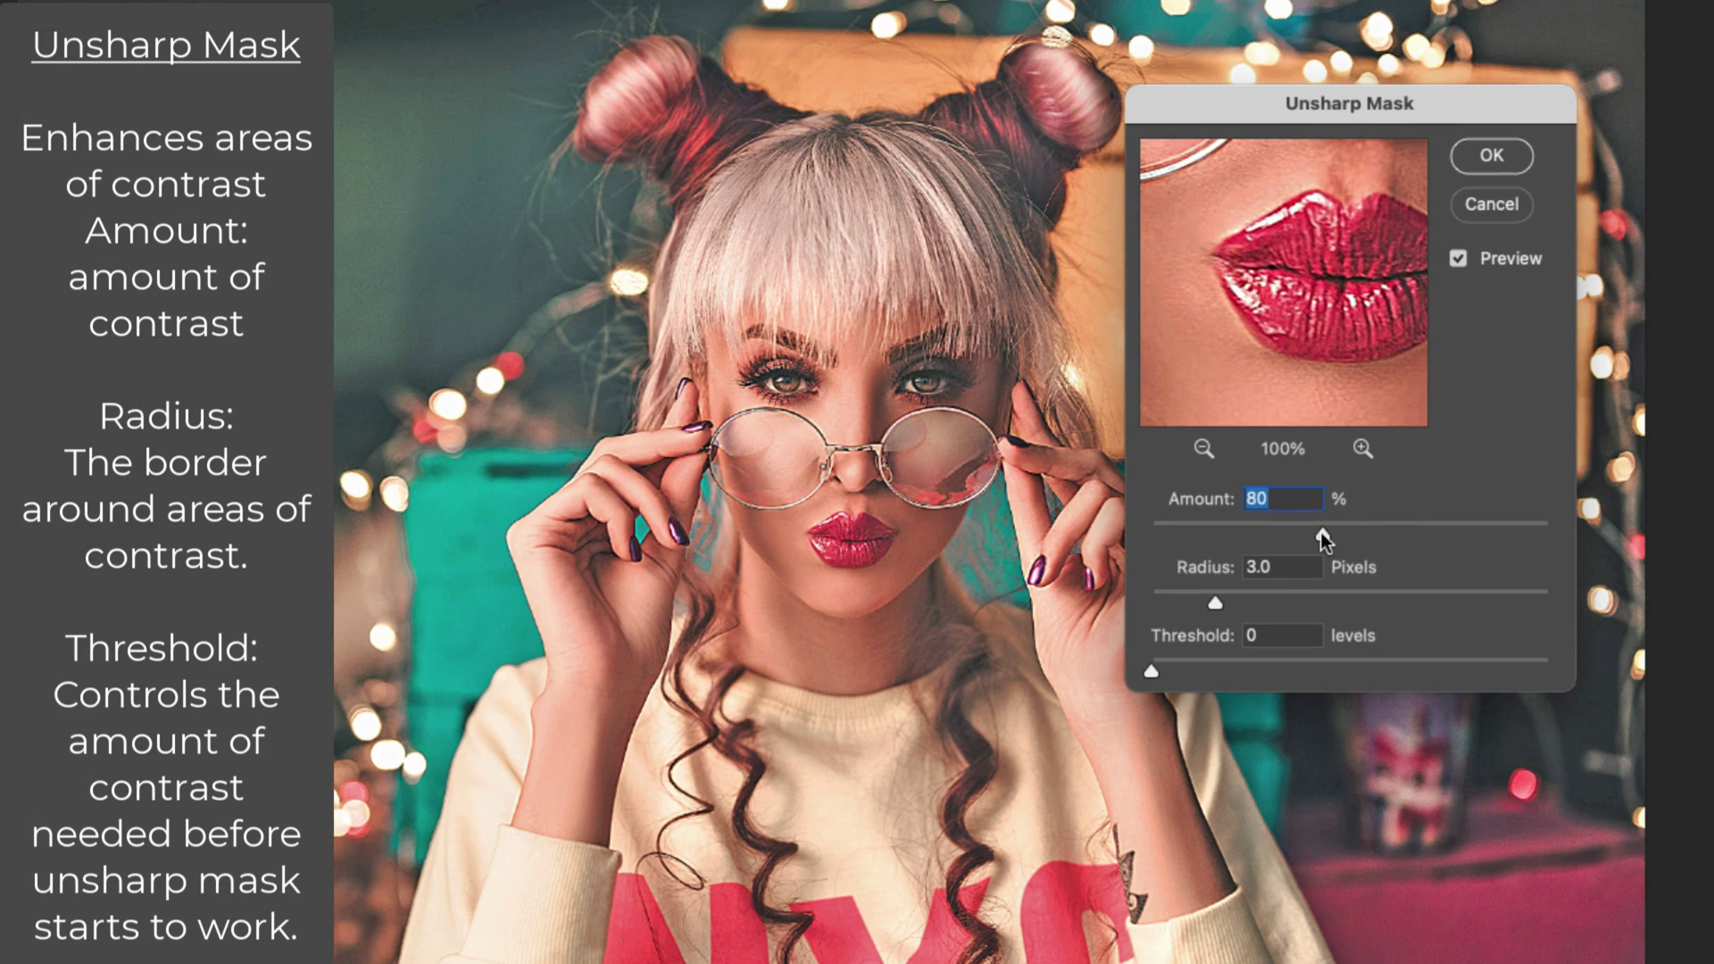
{"action": "left_click_drag", "start_coordinate": [1322, 534], "coordinate": [1420, 534]}
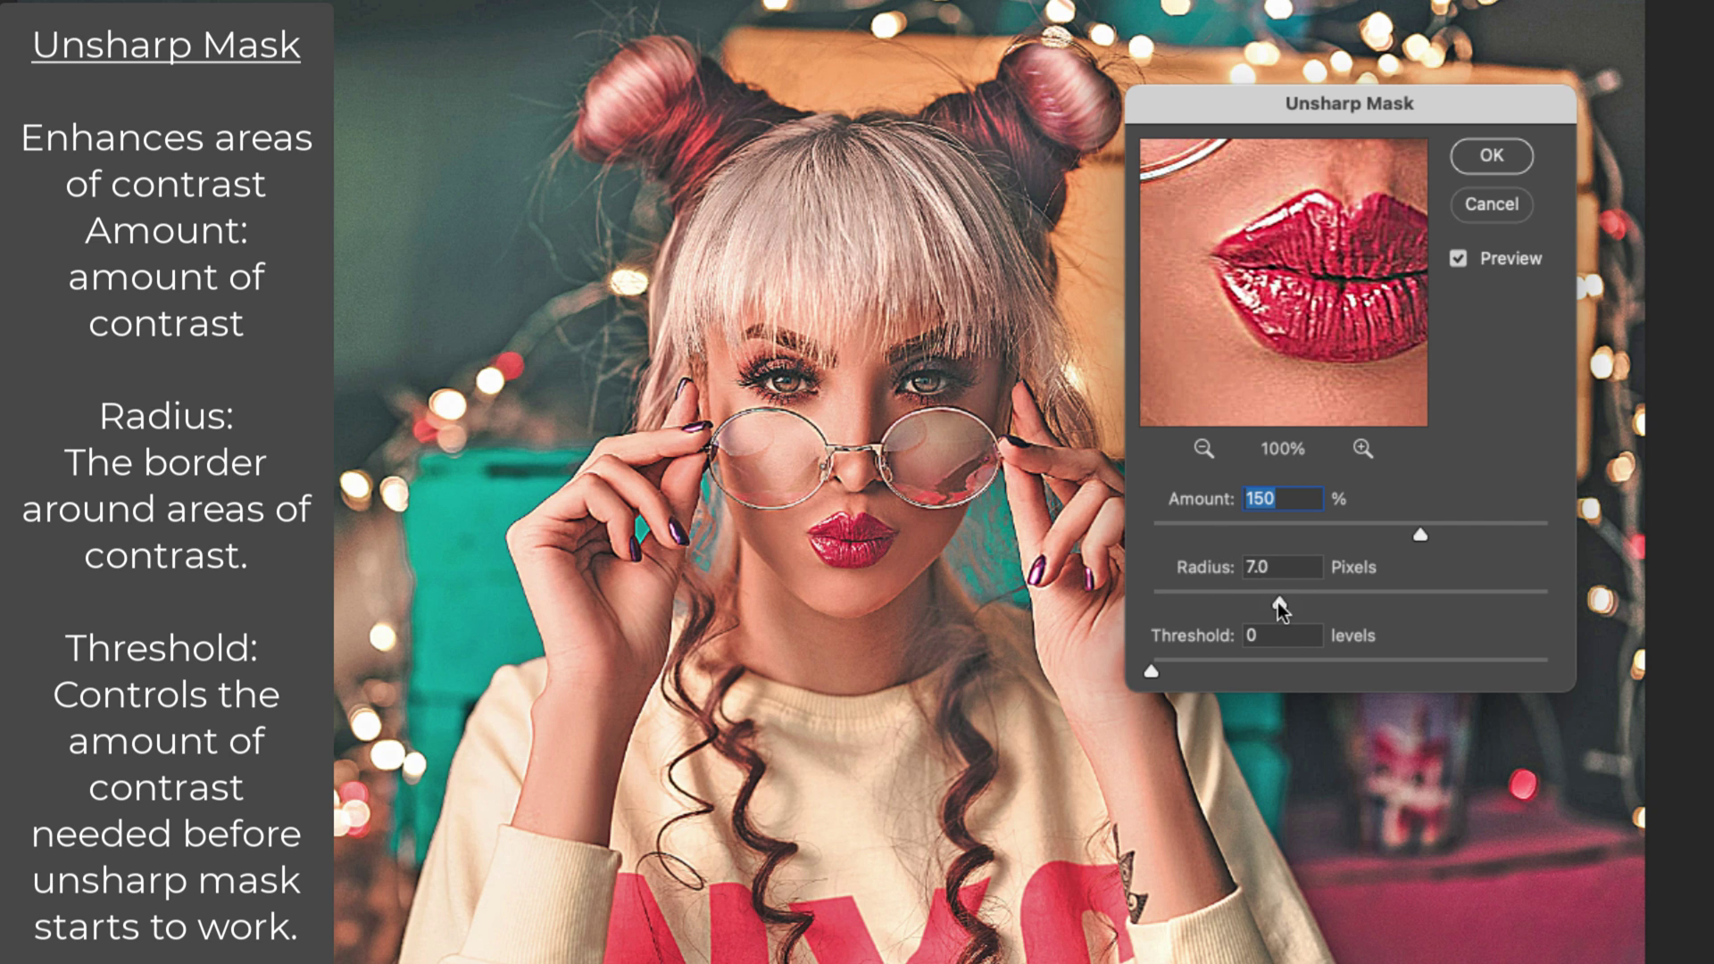
{"action": "left_click_drag", "start_coordinate": [1279, 604], "coordinate": [1268, 603]}
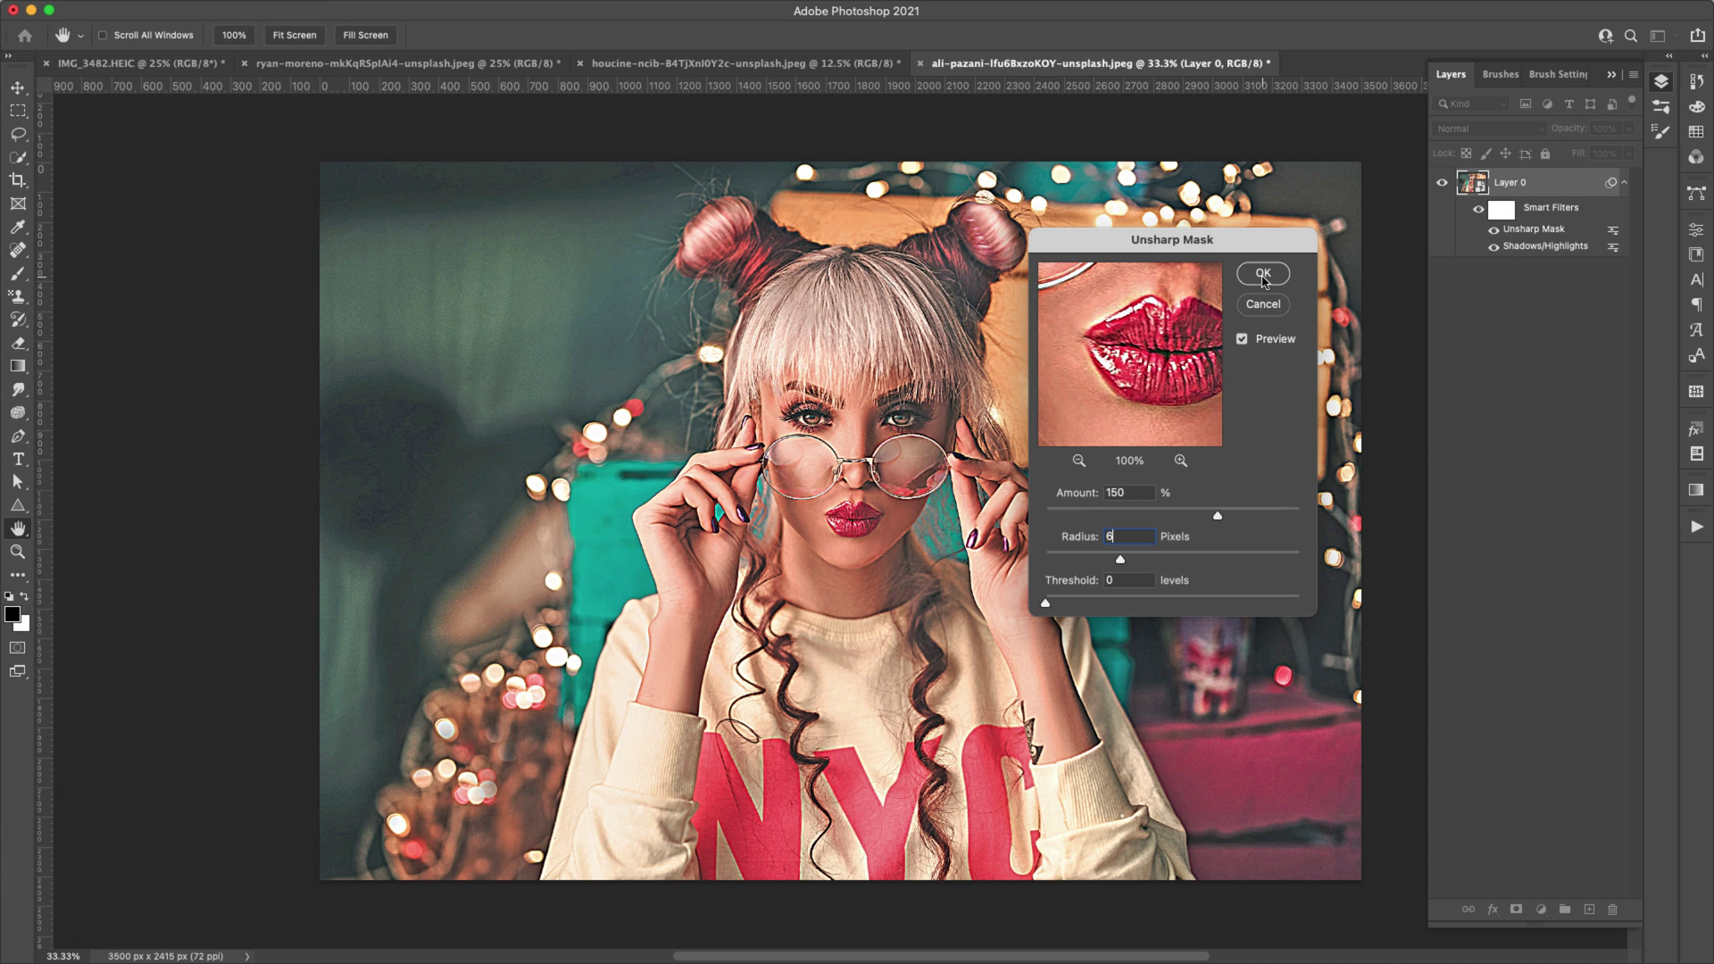
{"action": "left_click", "coordinate": [1264, 275]}
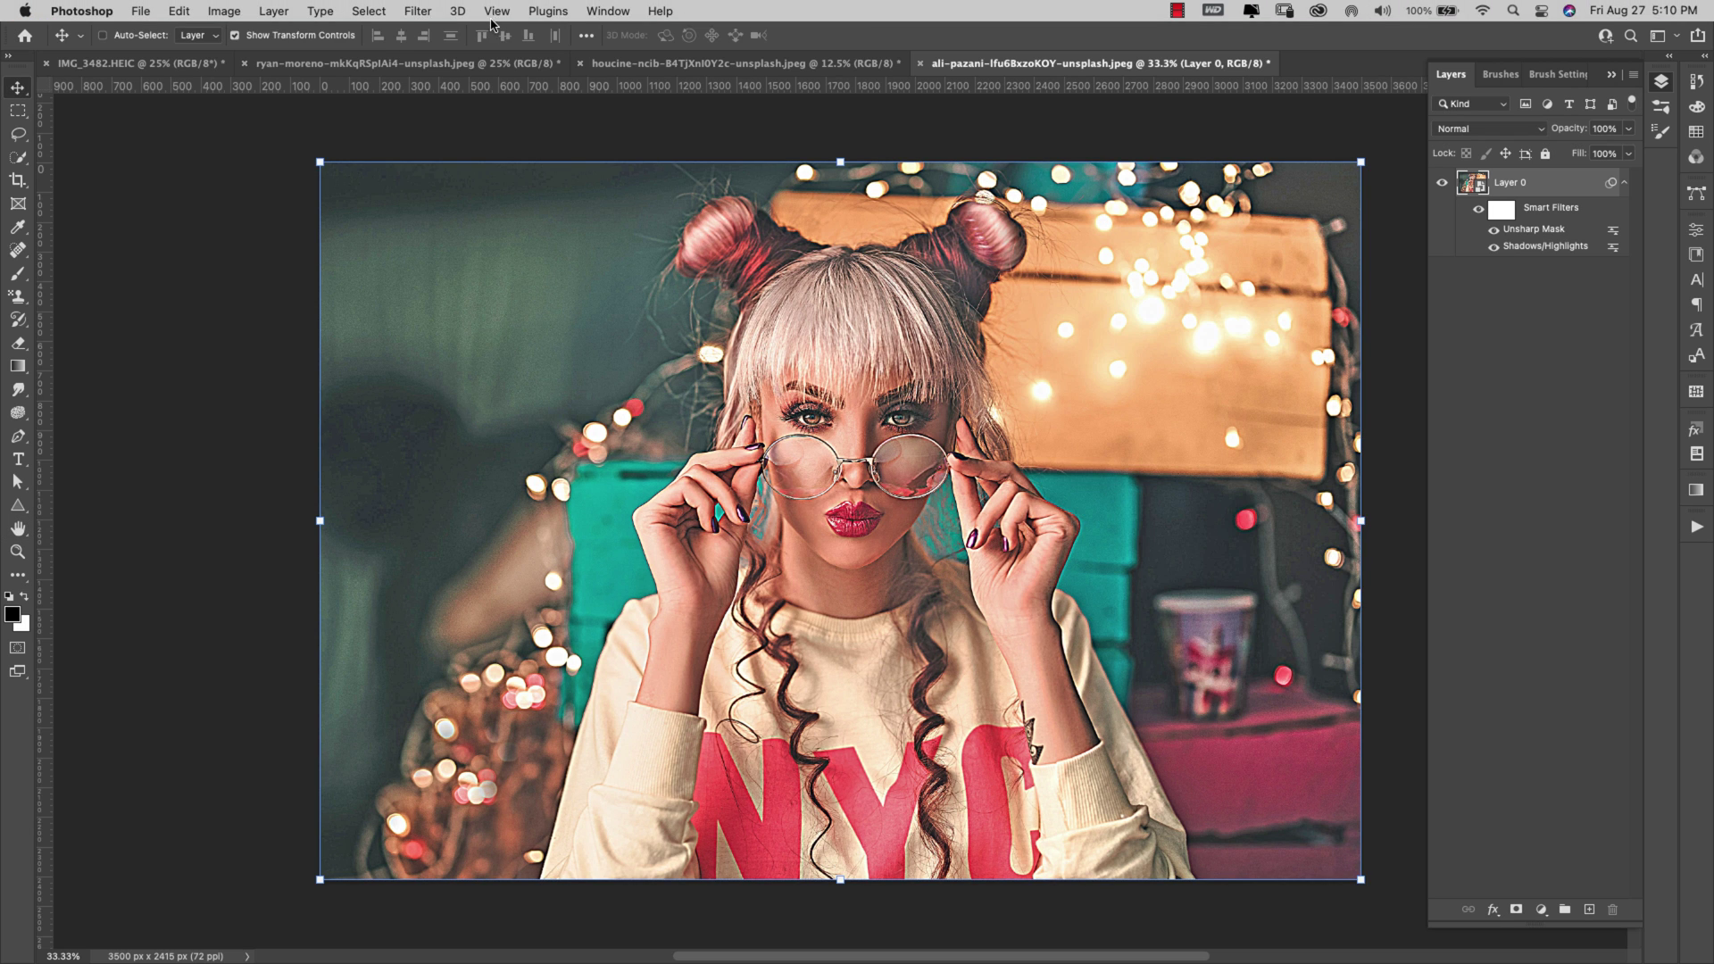
Step: Apply an Oil Paint filter to Layer 0 with stylization 5.0, cleanliness 10.0, scale 4, bristle detail 0.0 and lighting off
{"action": "left_click", "coordinate": [421, 11]}
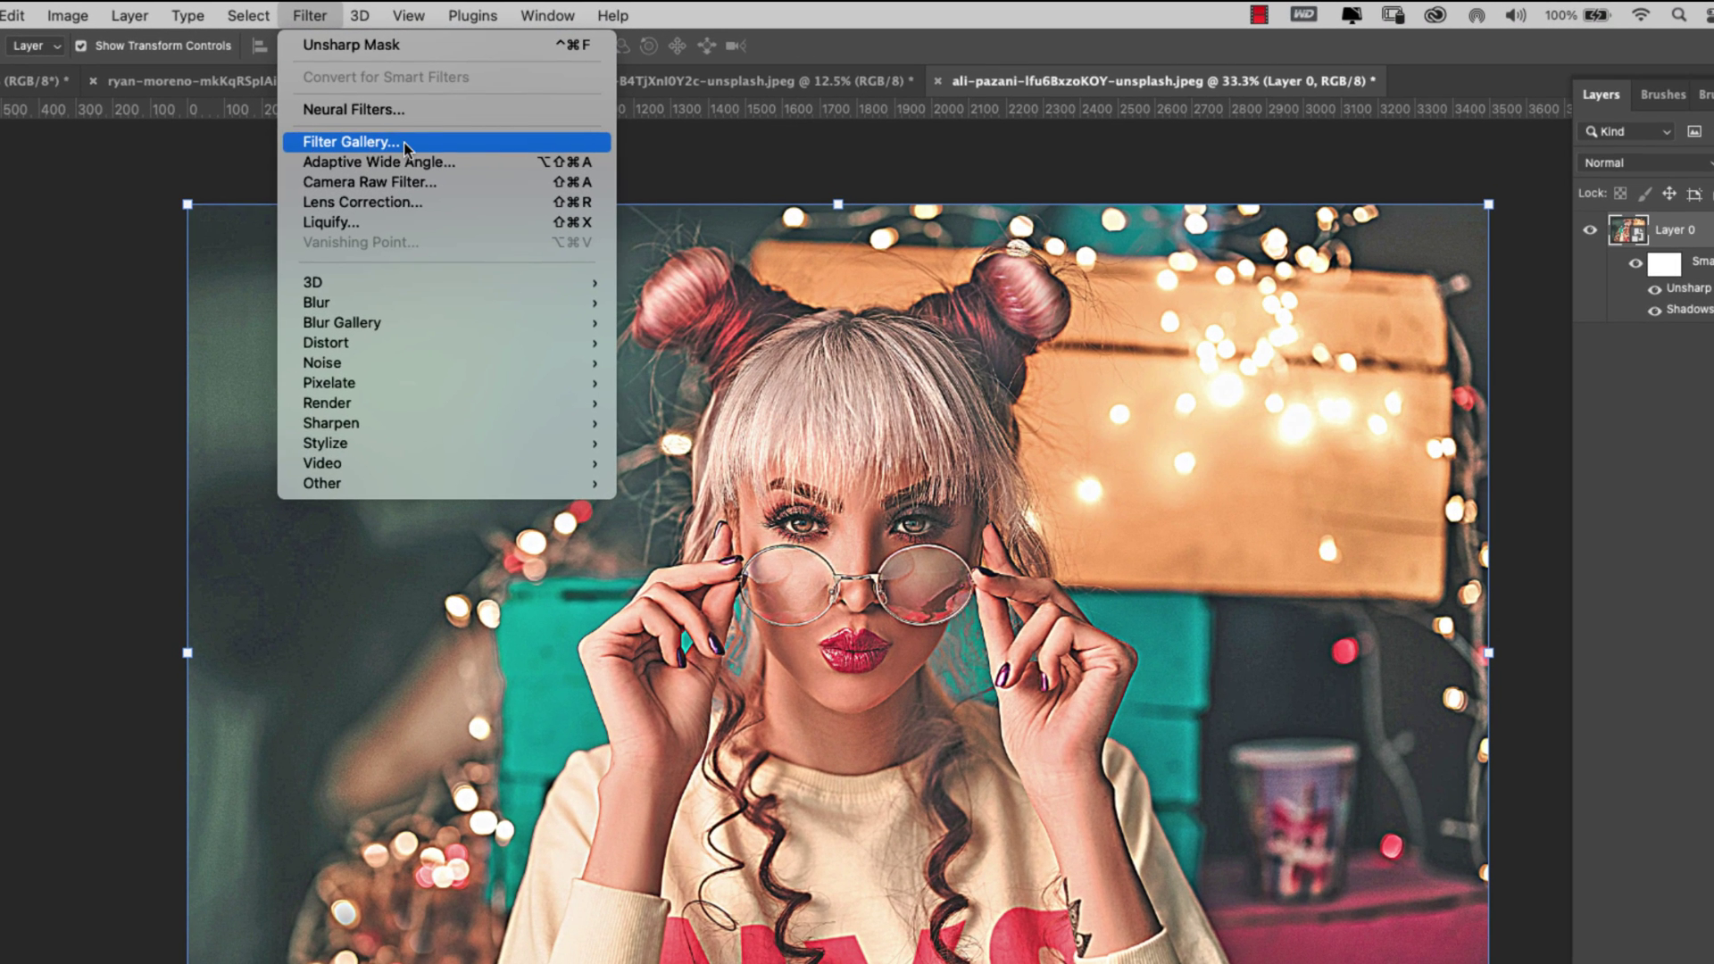
{"action": "mouse_move", "coordinate": [344, 446]}
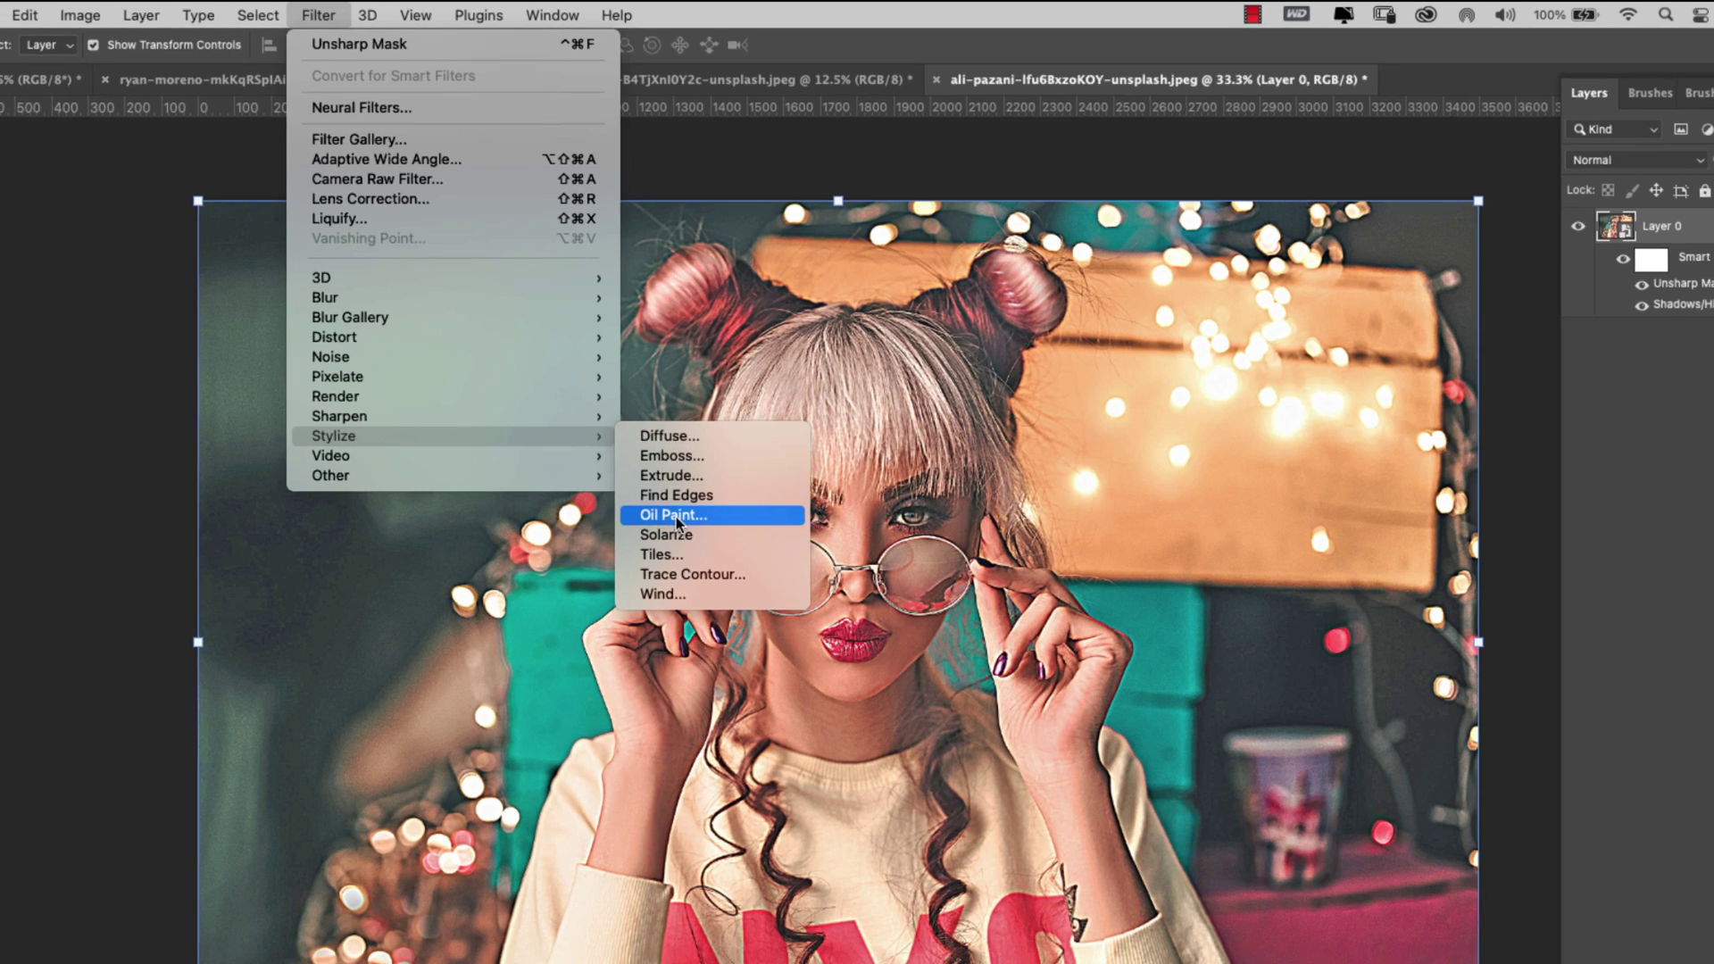
{"action": "left_click", "coordinate": [677, 527]}
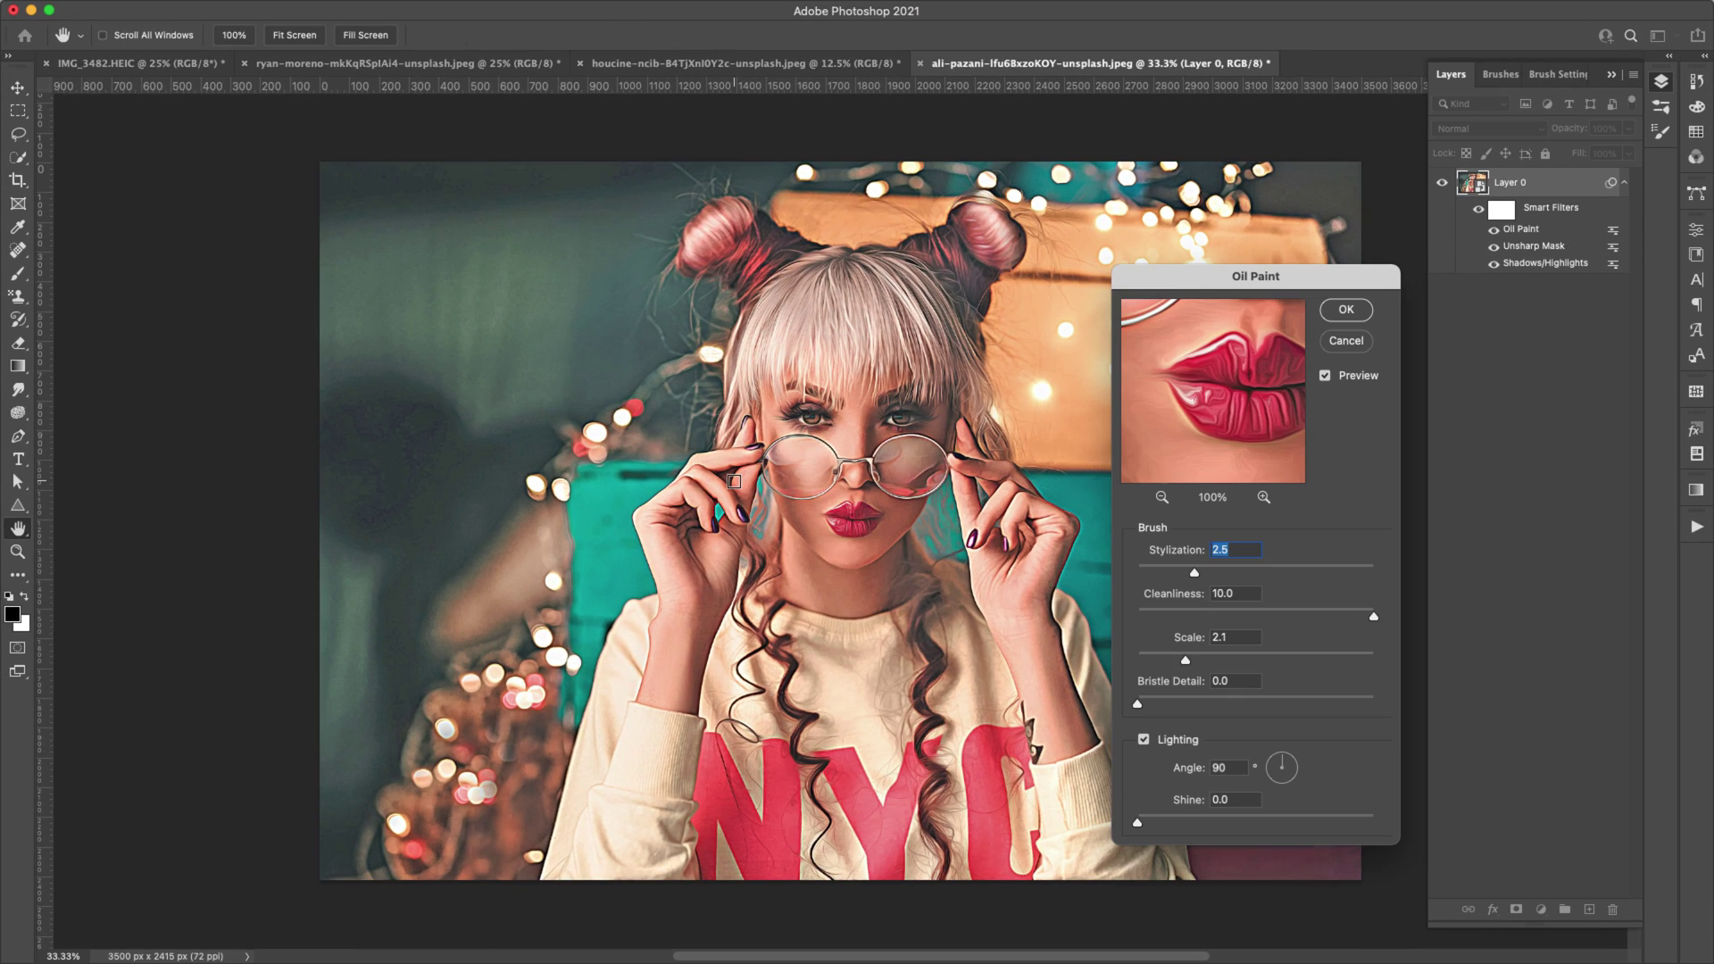
{"action": "mouse_move", "coordinate": [1161, 276]}
{"action": "left_mouse_down"}
{"action": "mouse_move", "coordinate": [1102, 245]}
{"action": "mouse_move", "coordinate": [1092, 209]}
{"action": "left_mouse_up"}
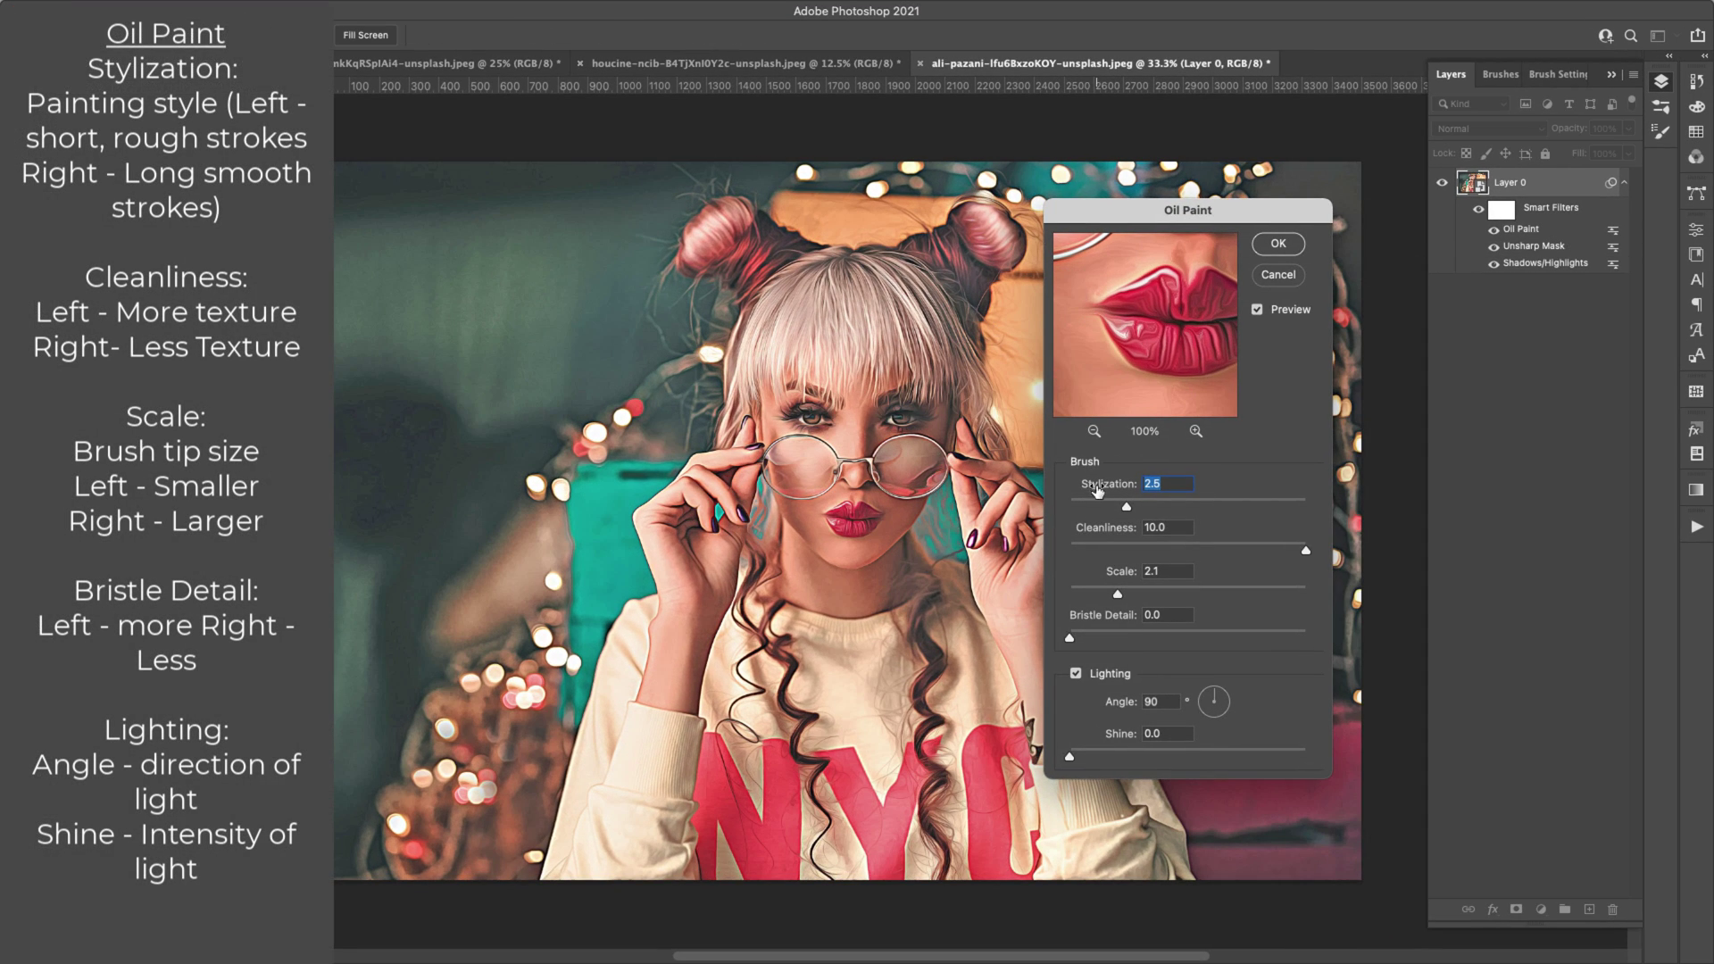
{"action": "left_click_drag", "start_coordinate": [1128, 510], "coordinate": [1195, 507]}
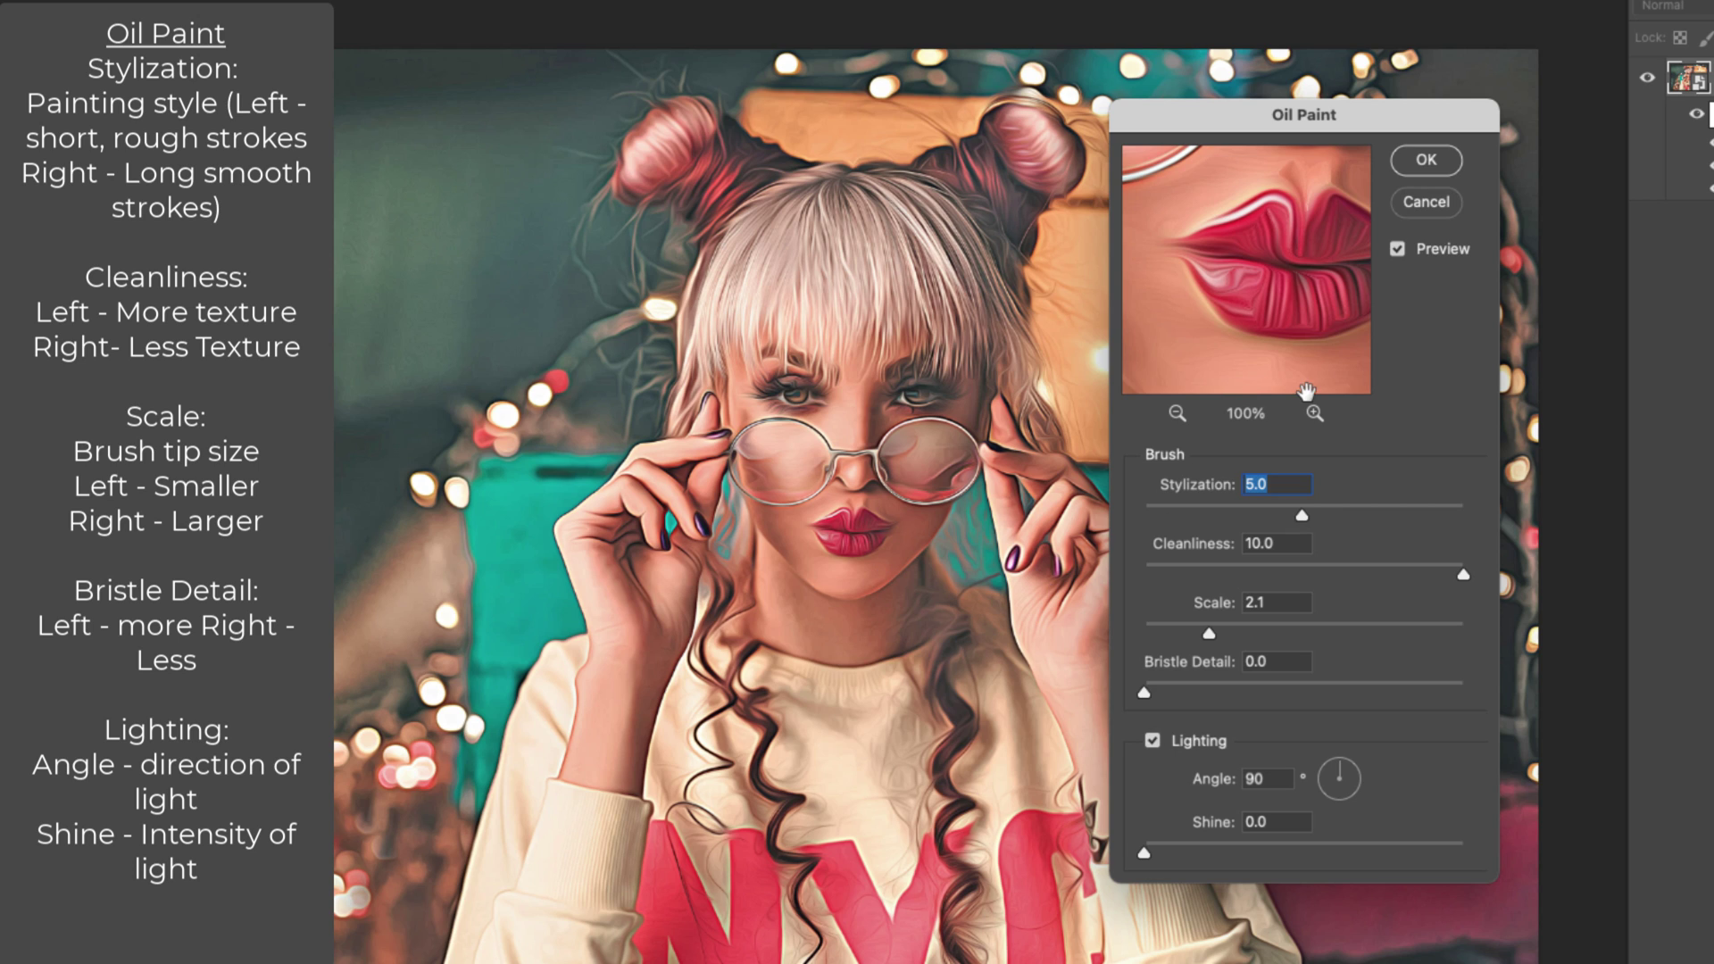
{"action": "key", "text": "Tab"}
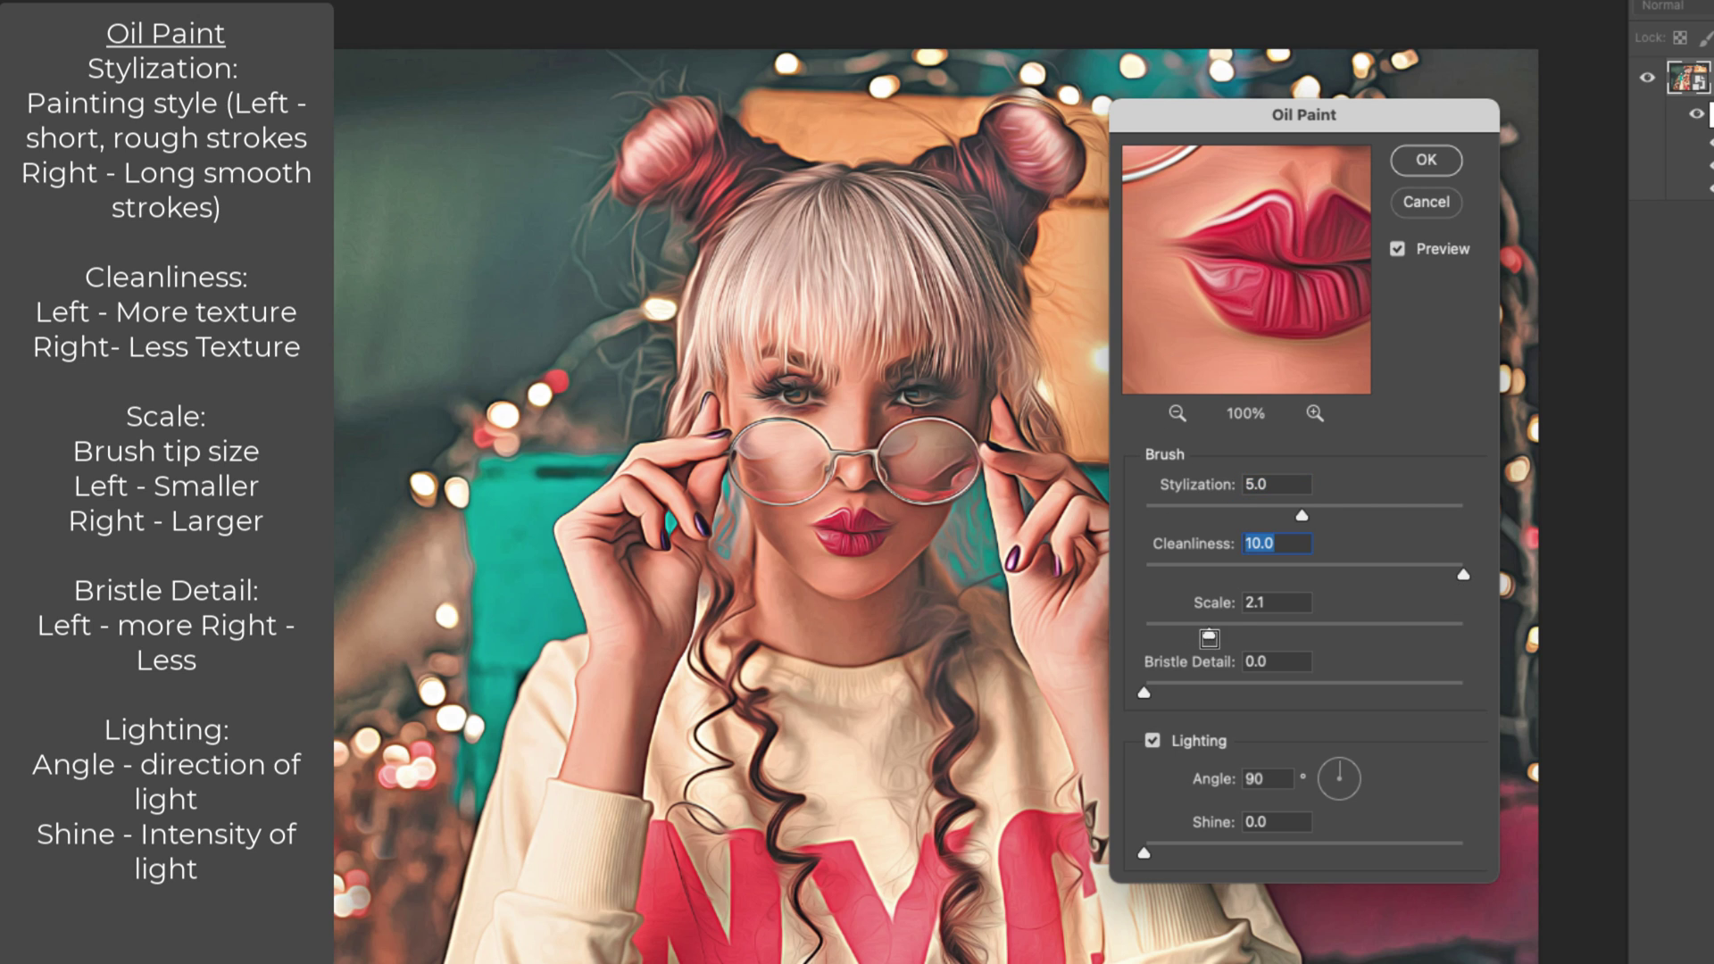
{"action": "left_click_drag", "start_coordinate": [1211, 634], "coordinate": [1287, 638]}
{"action": "left_click", "coordinate": [1280, 598]}
{"action": "type", "text": "4"}
{"action": "left_click", "coordinate": [1152, 740]}
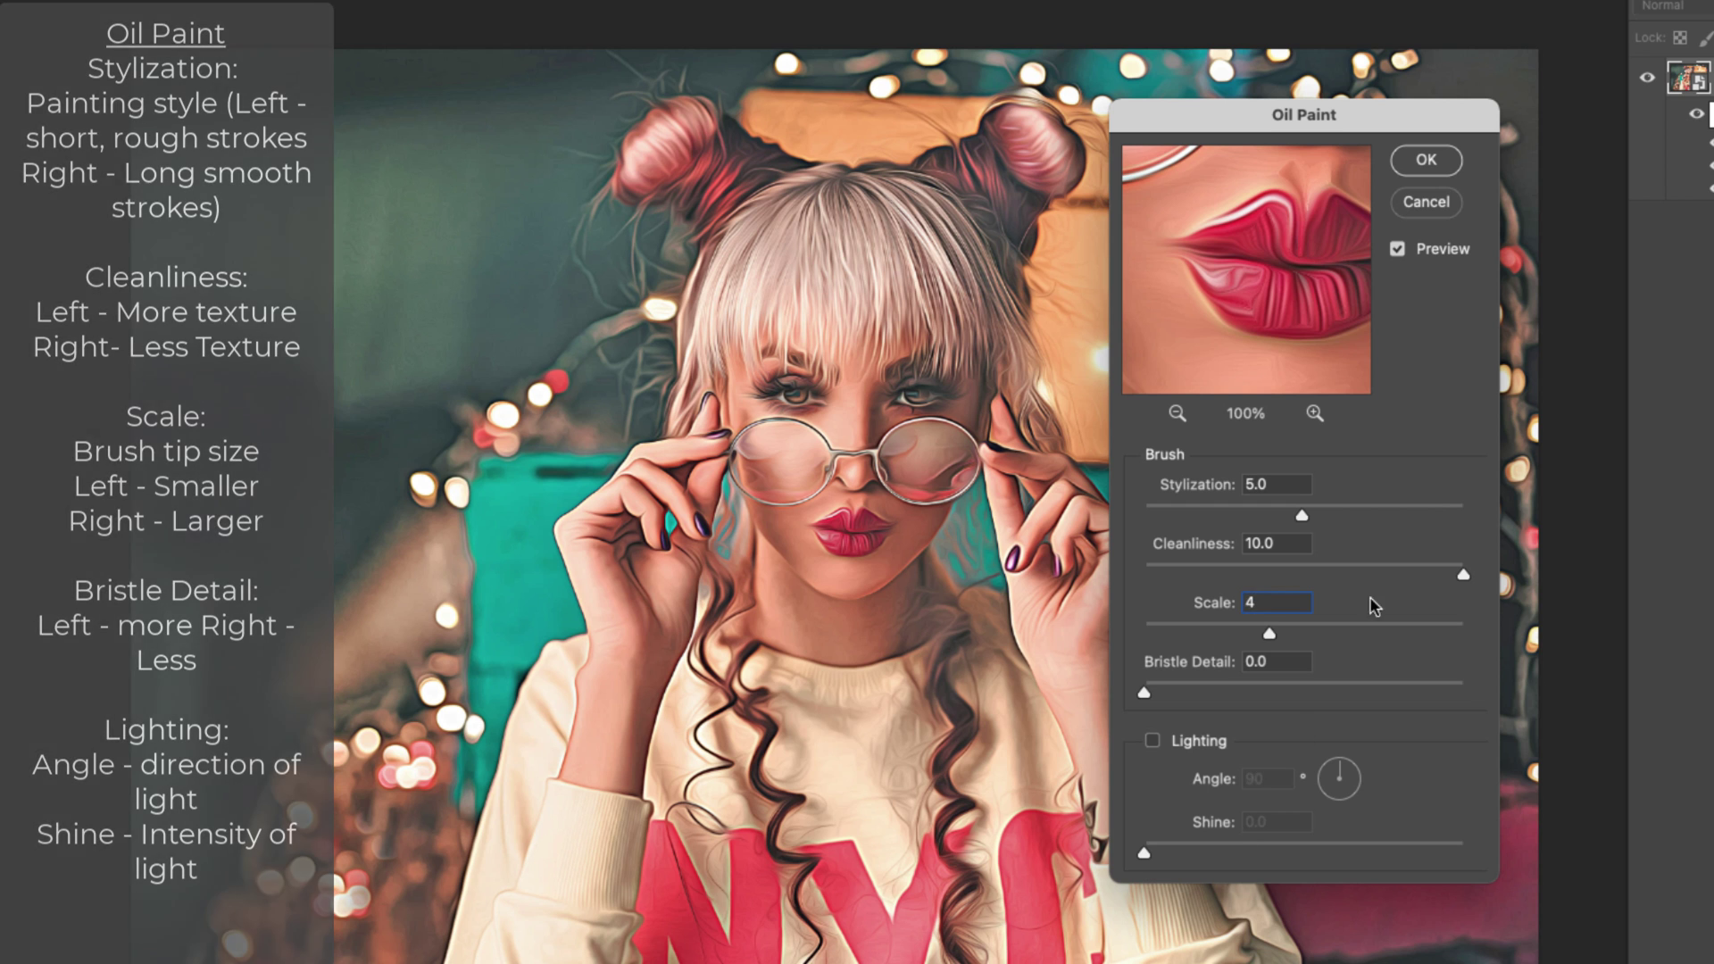
{"action": "left_click", "coordinate": [1427, 161]}
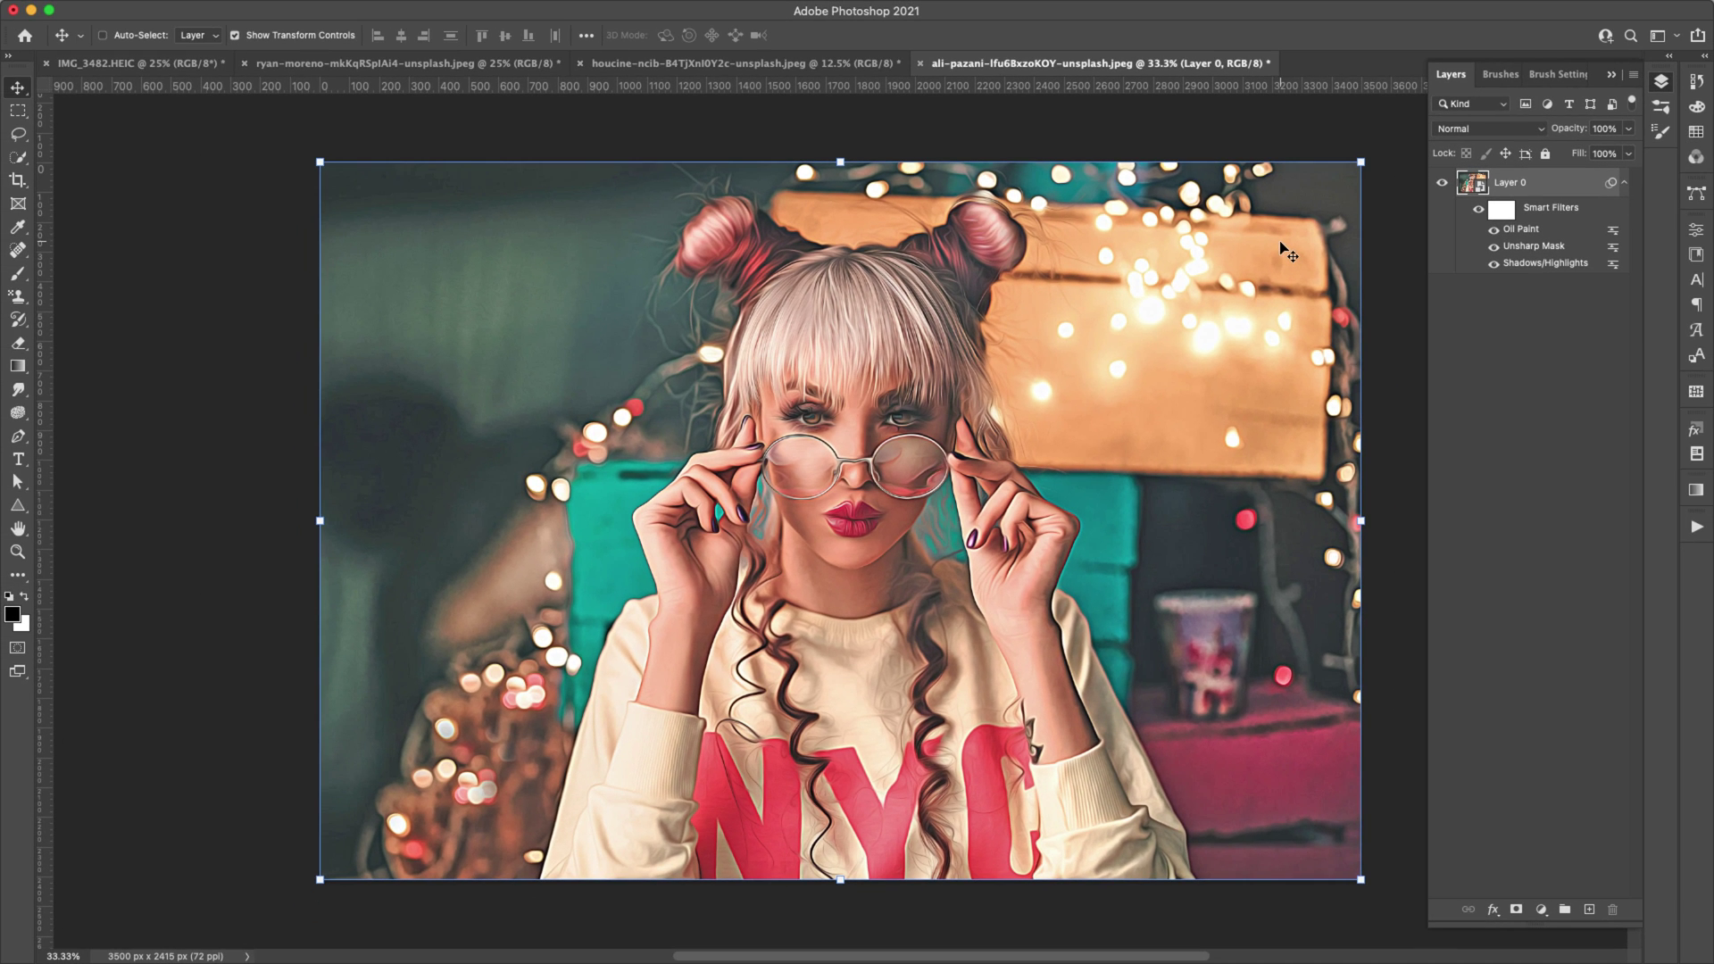
Step: Apply a second Unsharp Mask filter above Oil Paint with amount 100%, radius 4.0 pixels and threshold 0
{"action": "mouse_move", "coordinate": [473, 4]}
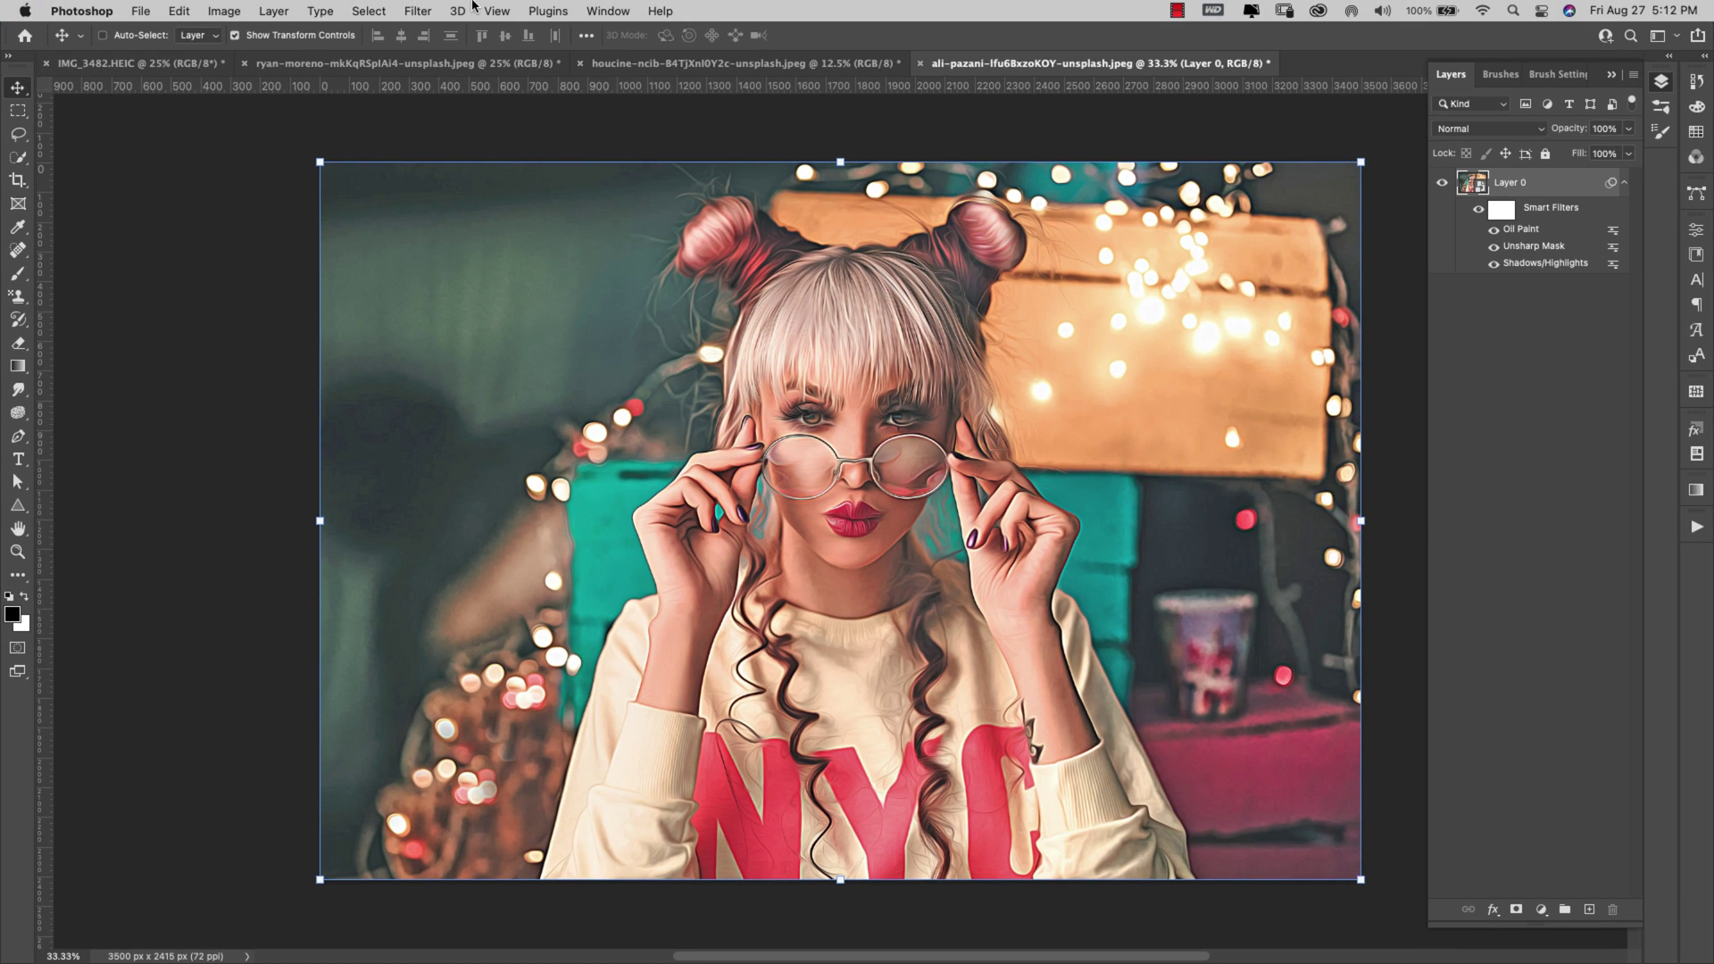
{"action": "left_click", "coordinate": [418, 10]}
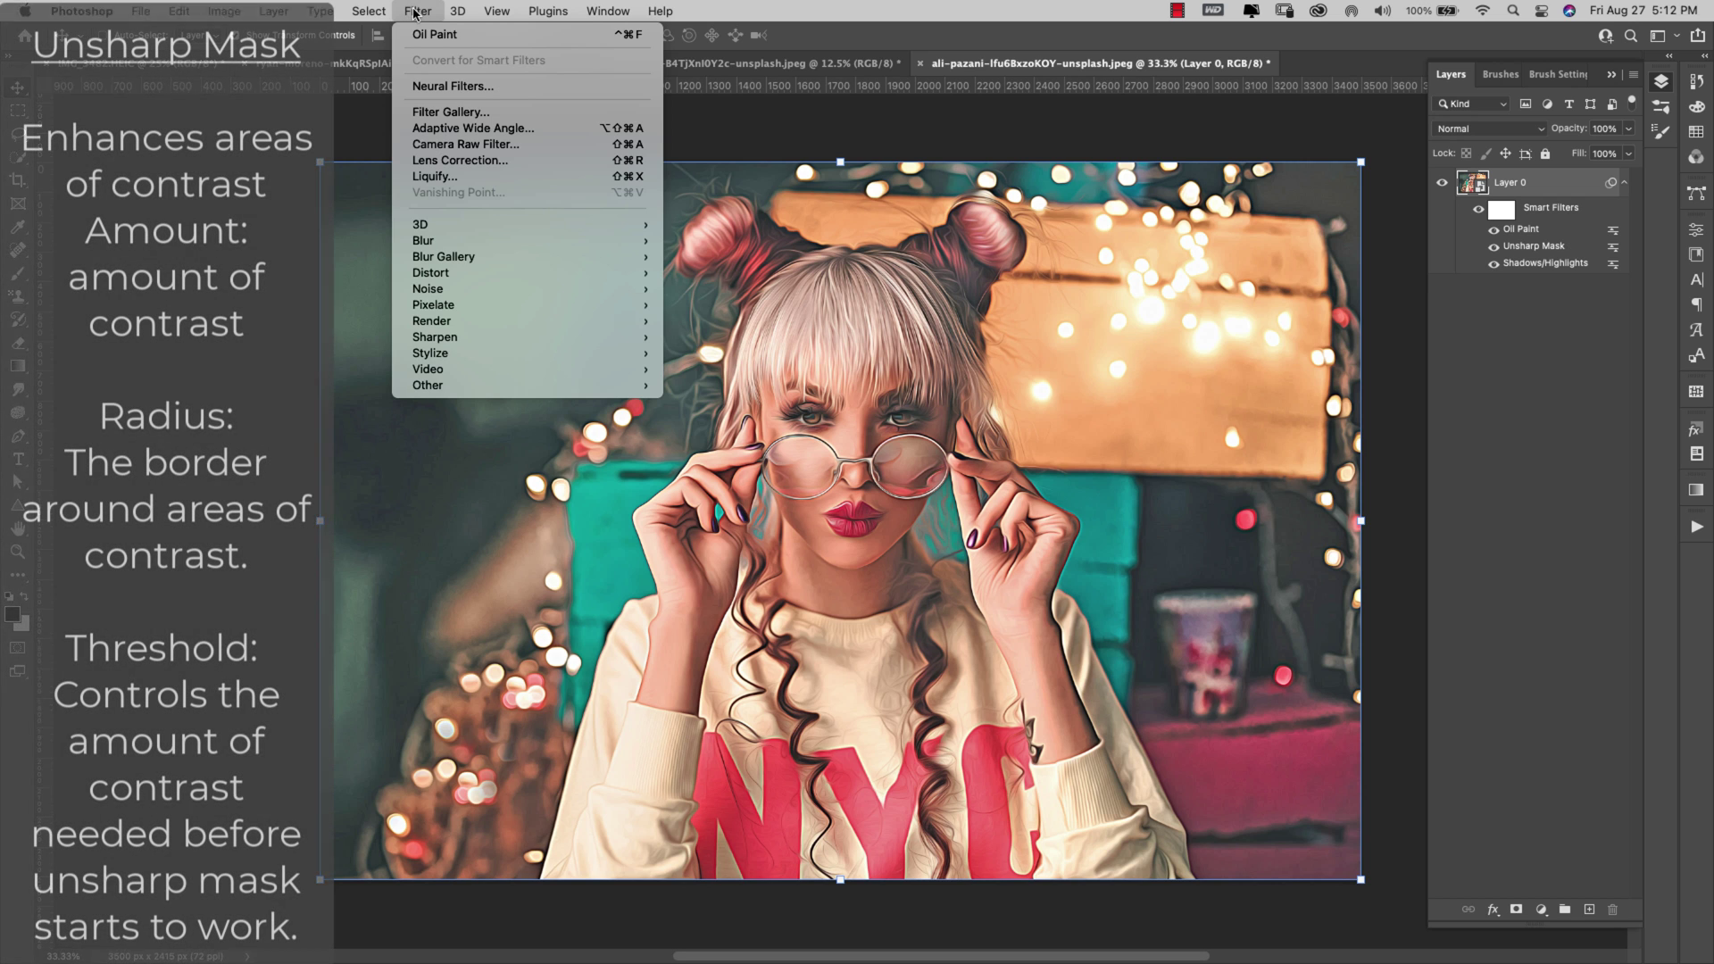
{"action": "mouse_move", "coordinate": [543, 336]}
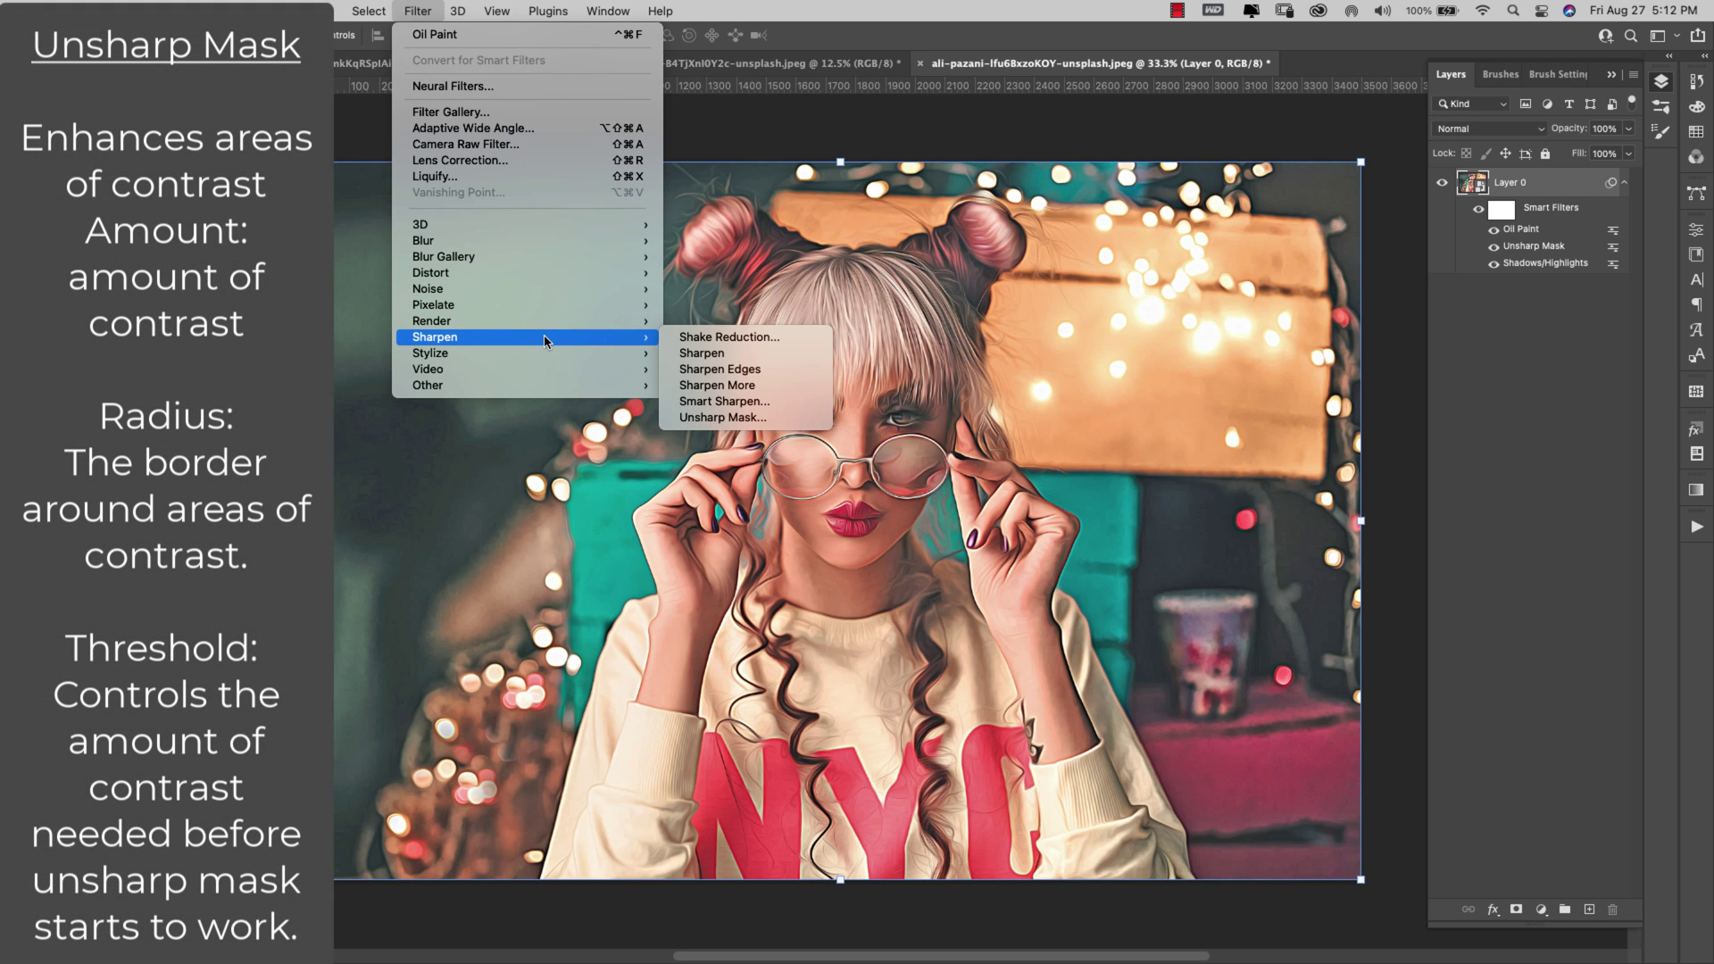
{"action": "left_click", "coordinate": [737, 418]}
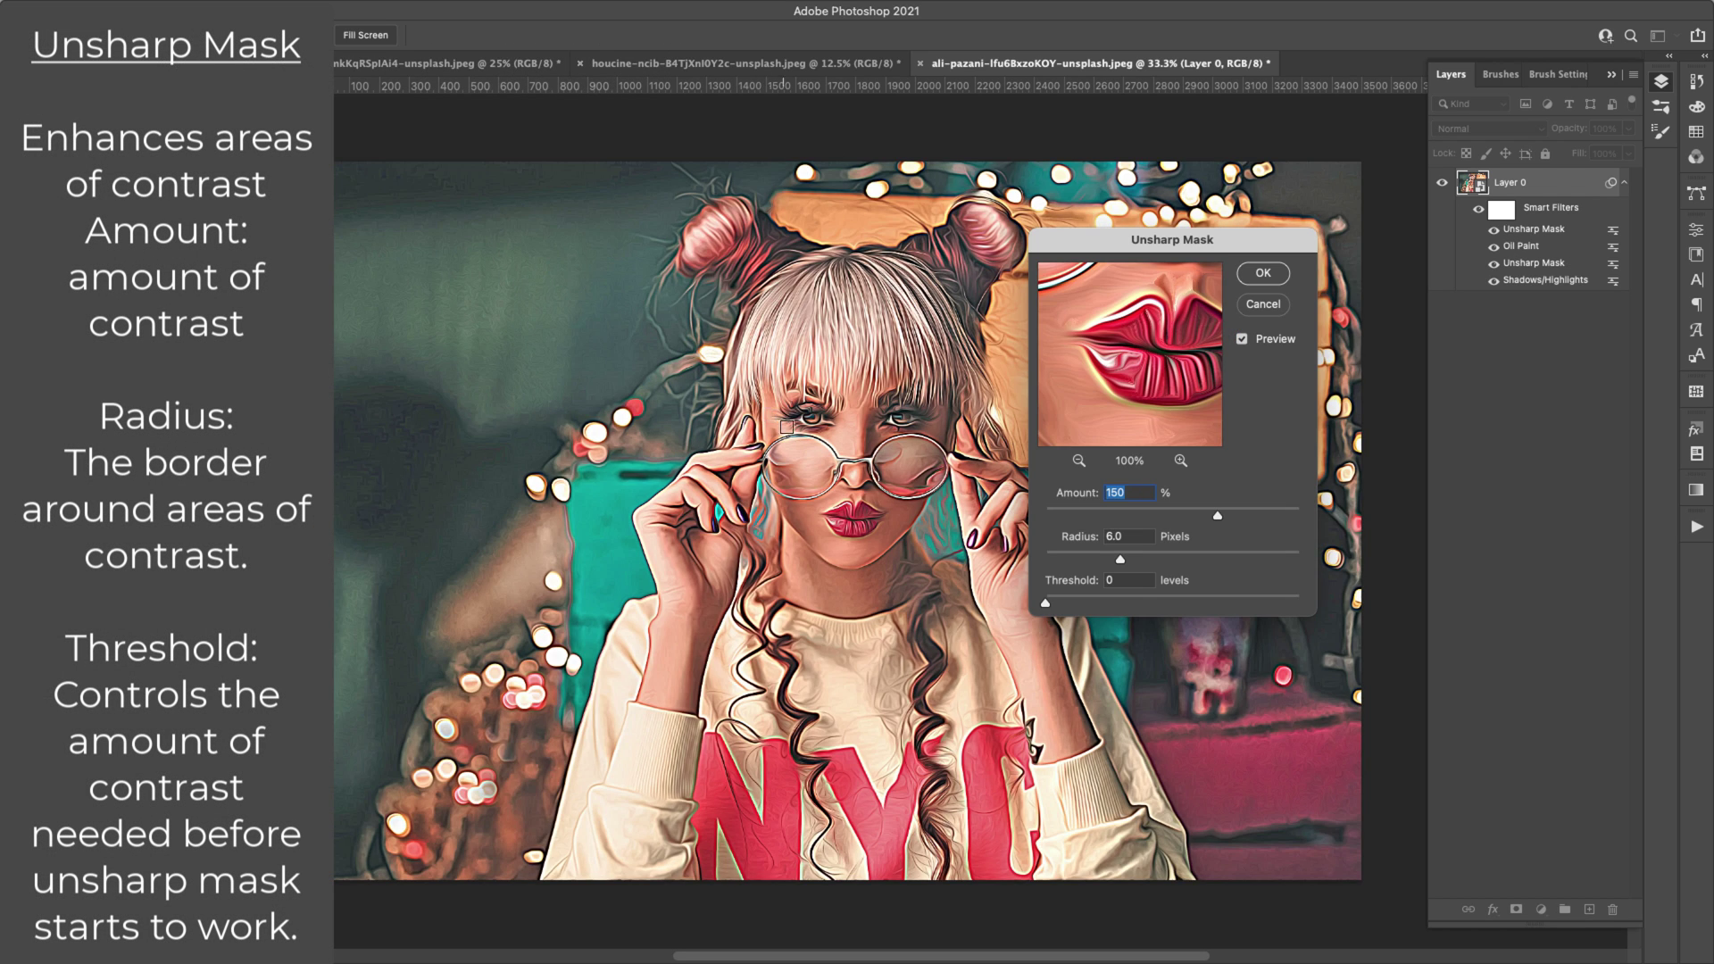
{"action": "left_click_drag", "start_coordinate": [1209, 519], "coordinate": [1101, 563]}
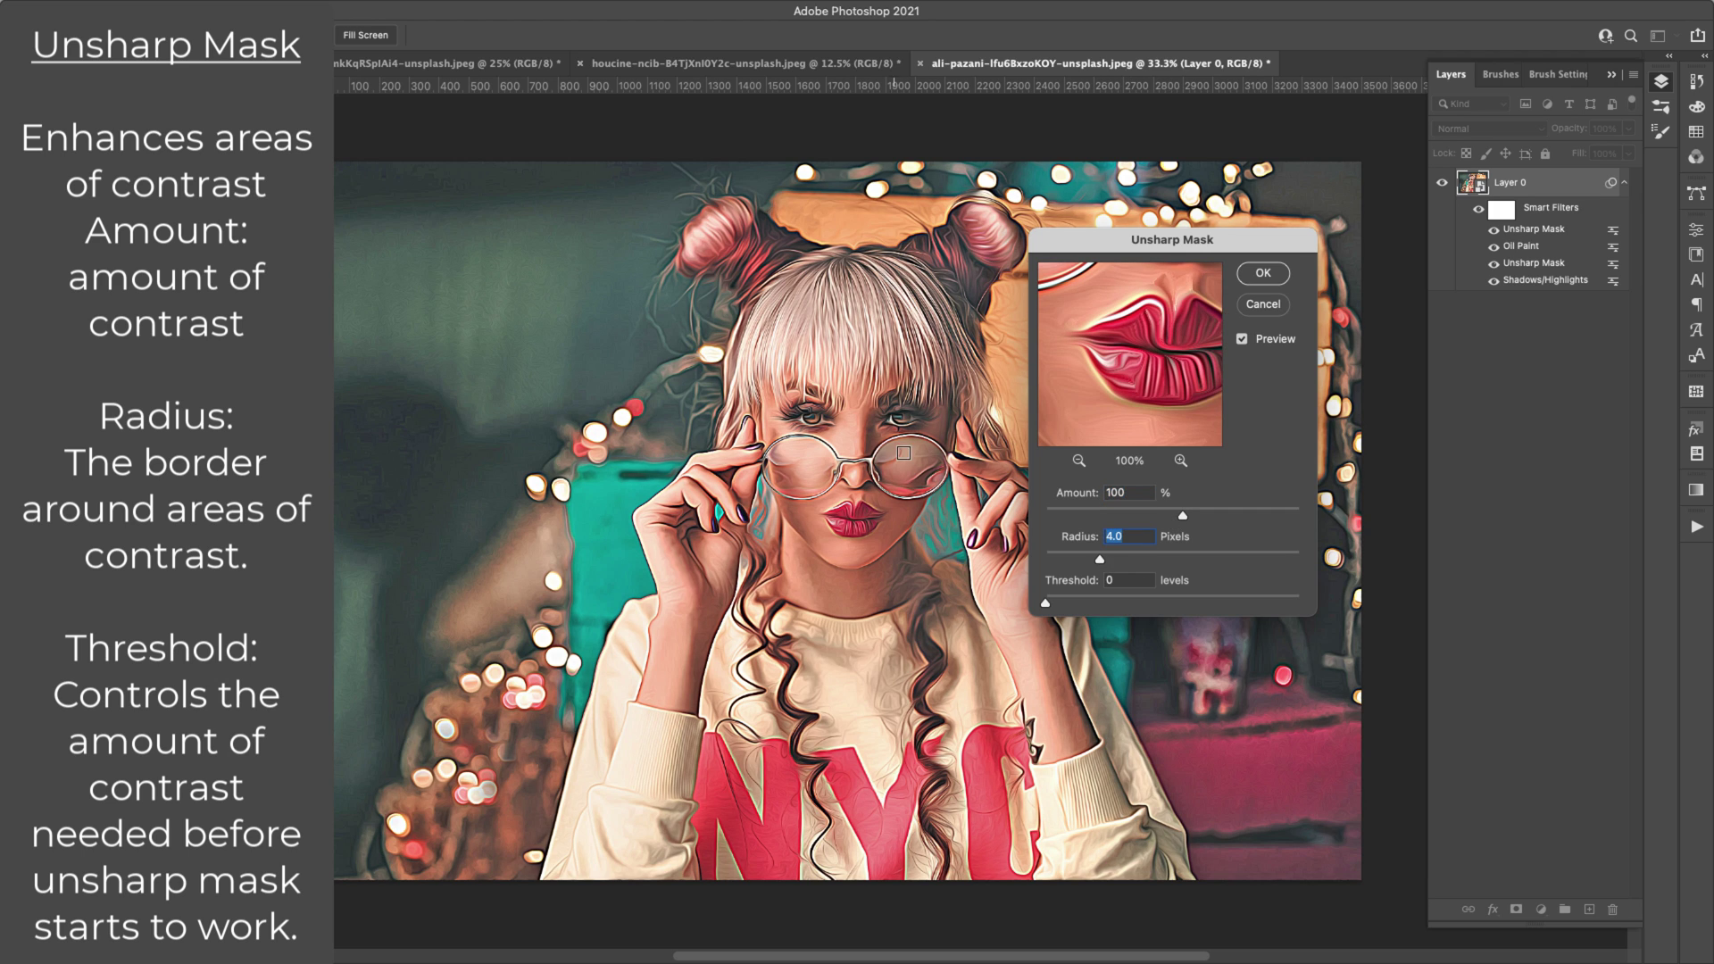
{"action": "left_click", "coordinate": [1270, 274]}
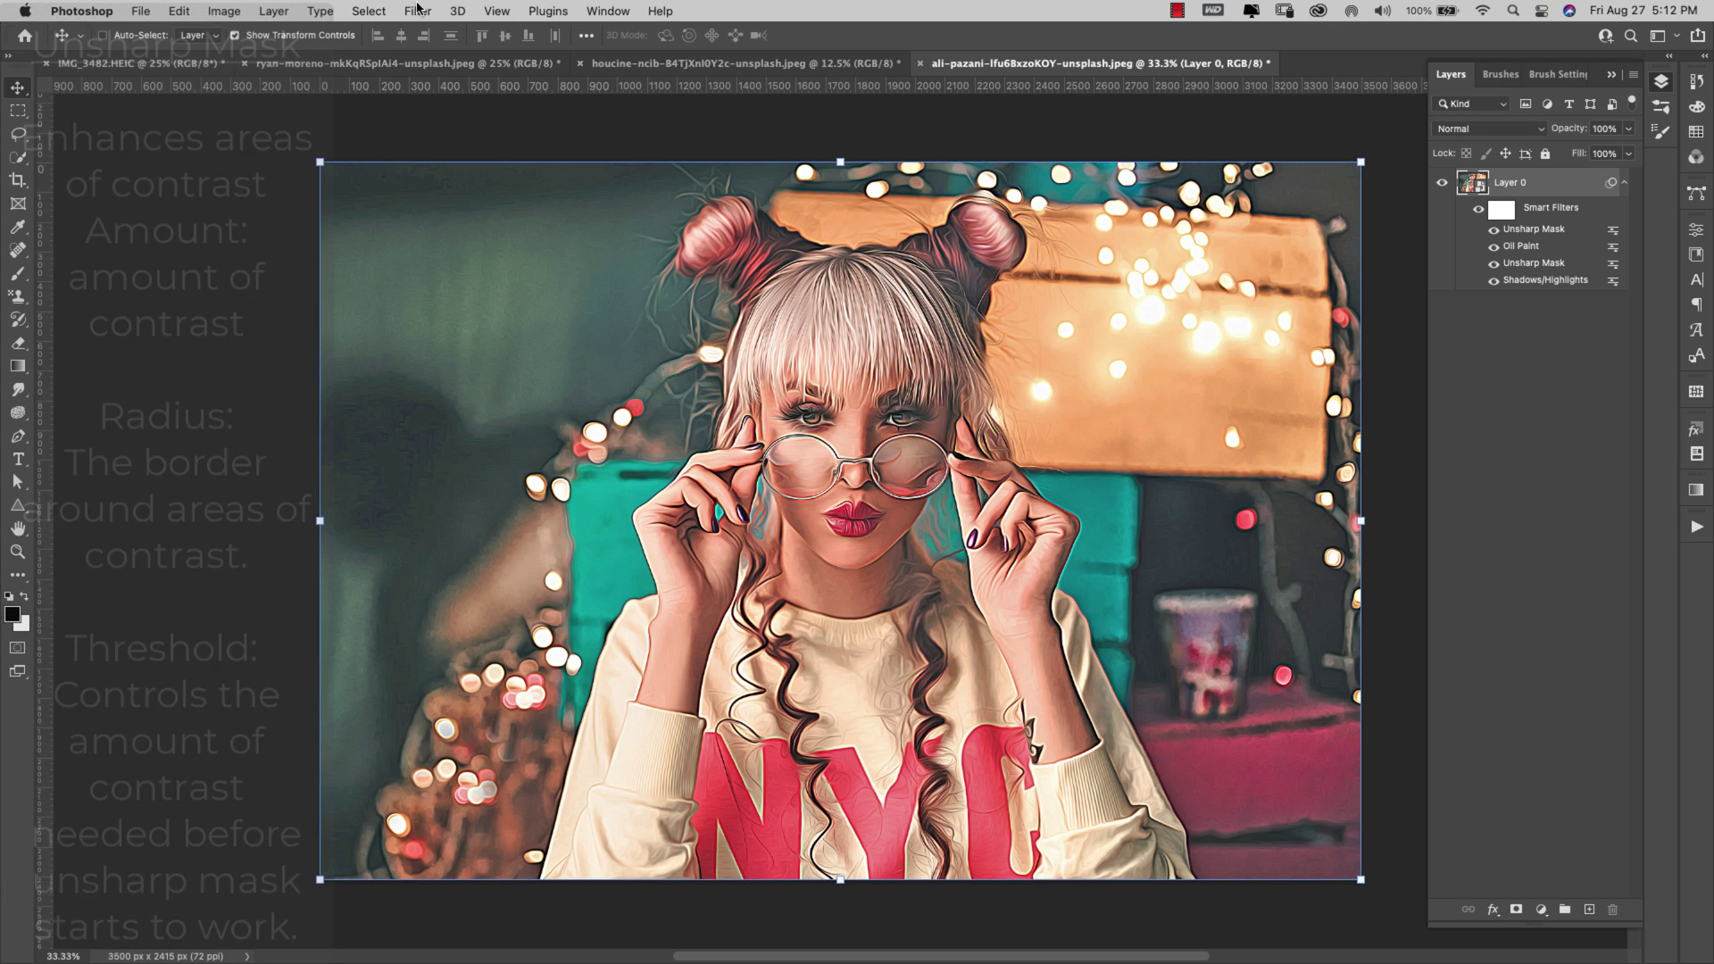
Step: Apply a Reduce Noise filter to Layer 0 with strength 5 and the detail and color noise settings at 0%
{"action": "left_click", "coordinate": [417, 12]}
{"action": "mouse_move", "coordinate": [625, 288]}
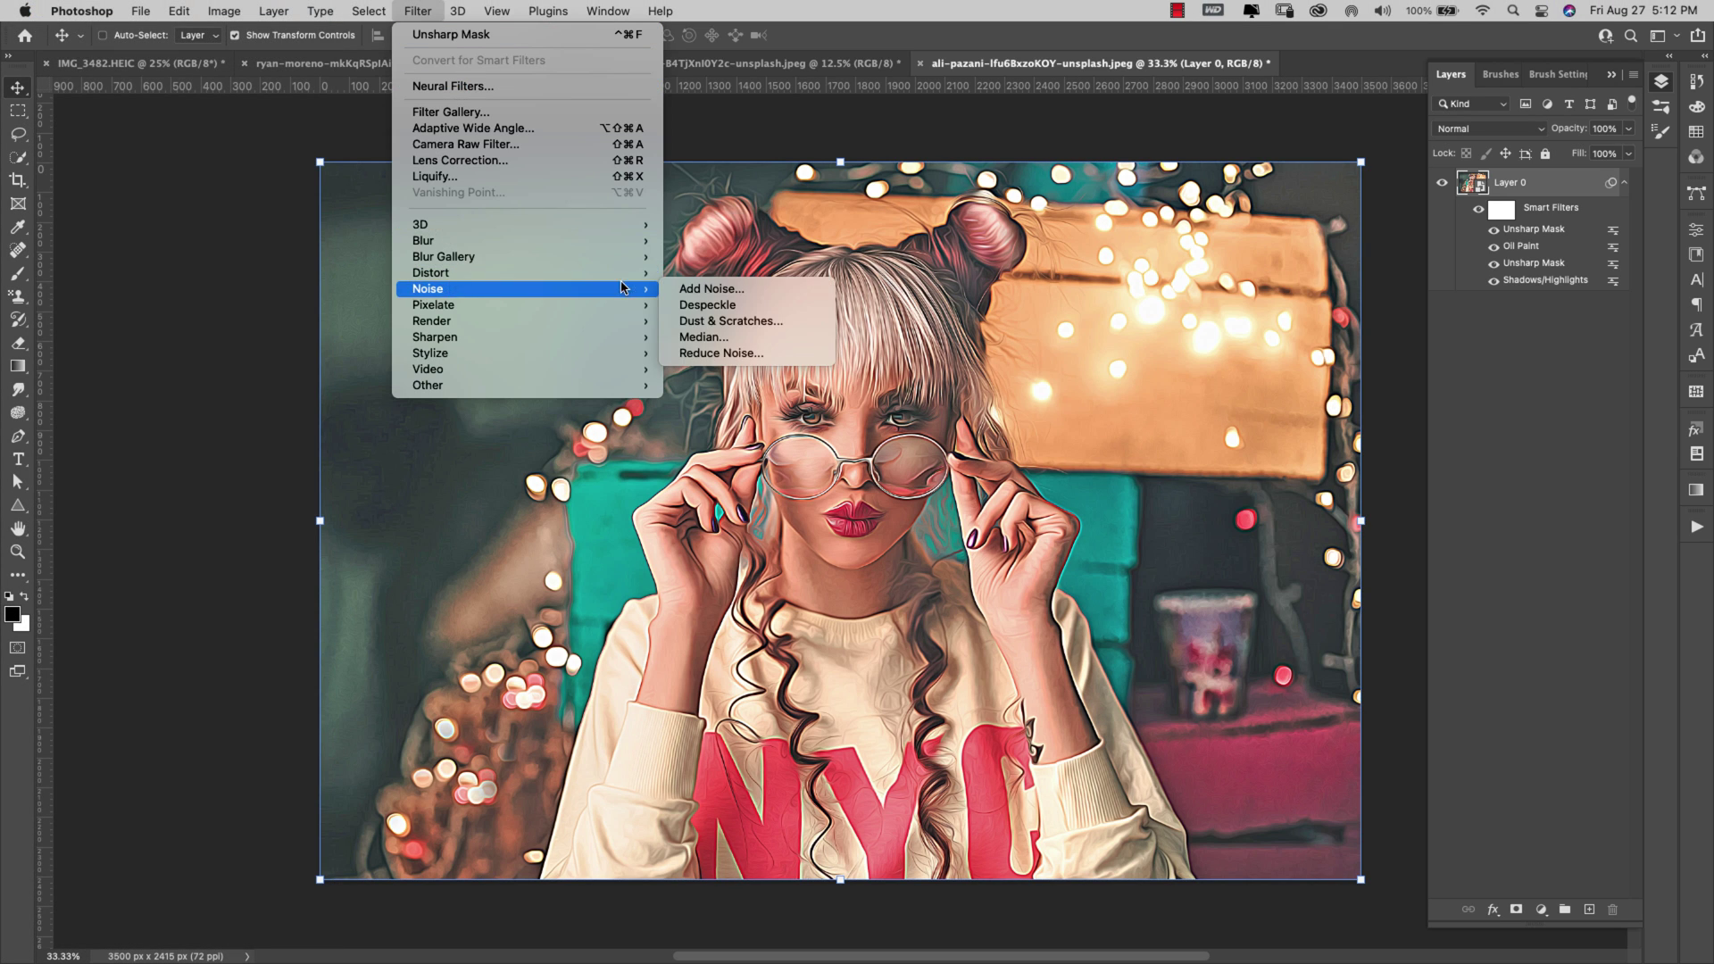
{"action": "left_click", "coordinate": [700, 354]}
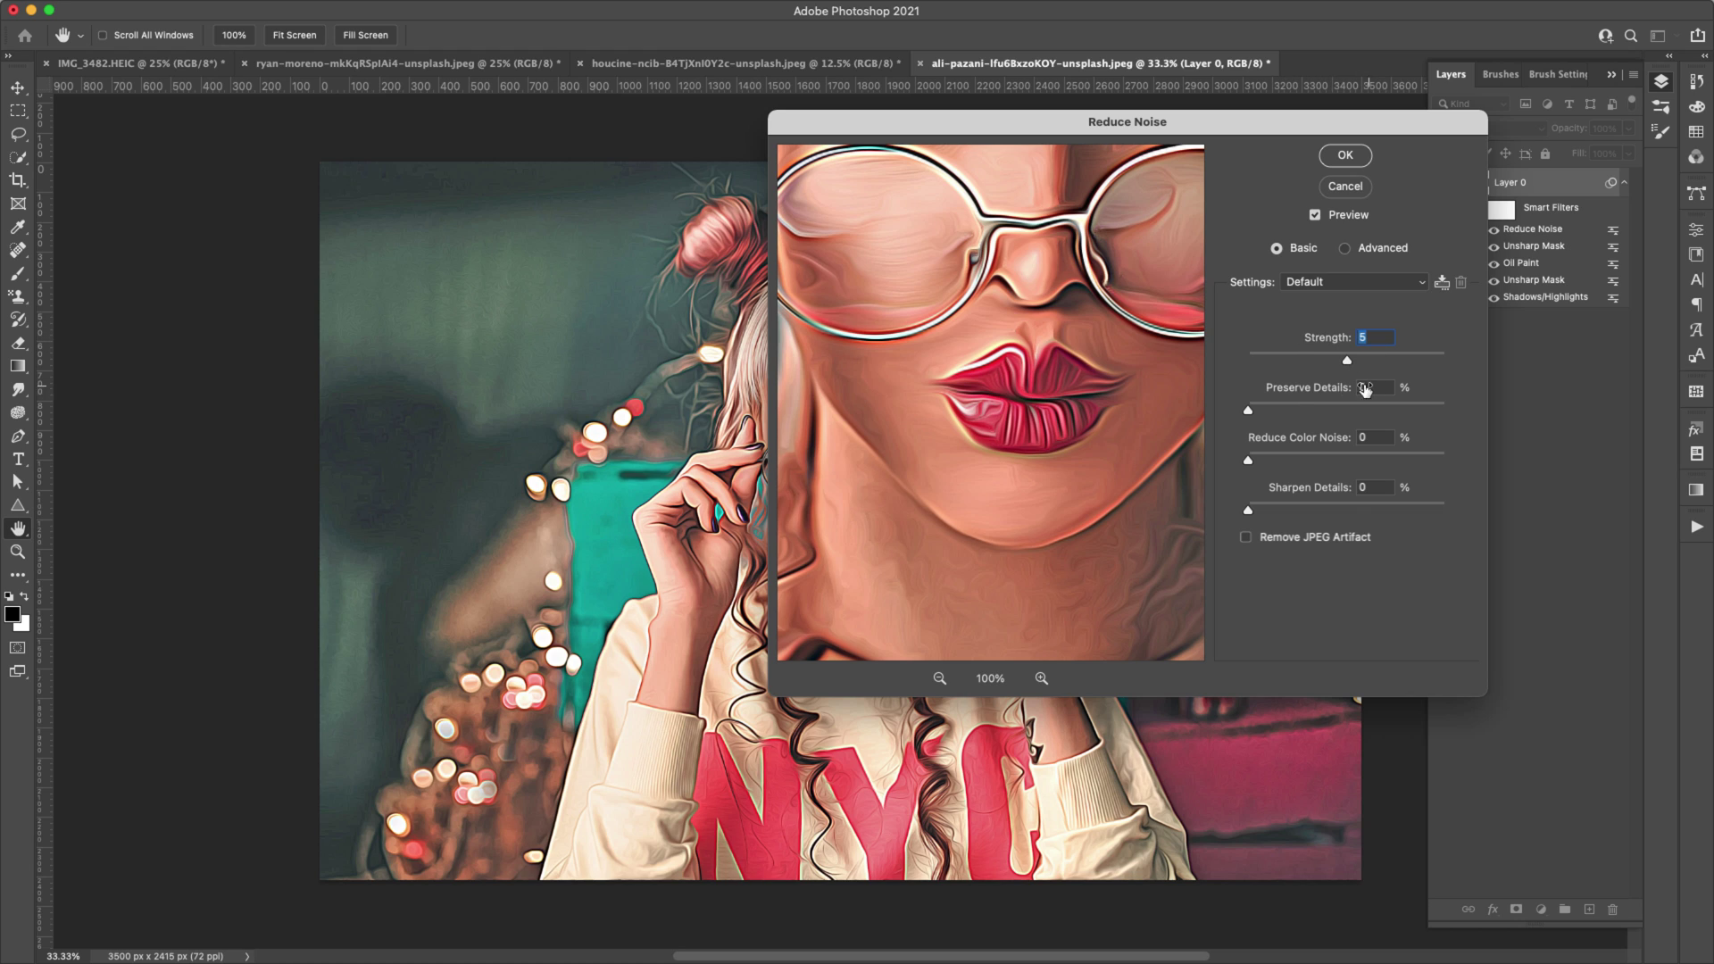
{"action": "left_click", "coordinate": [1348, 161]}
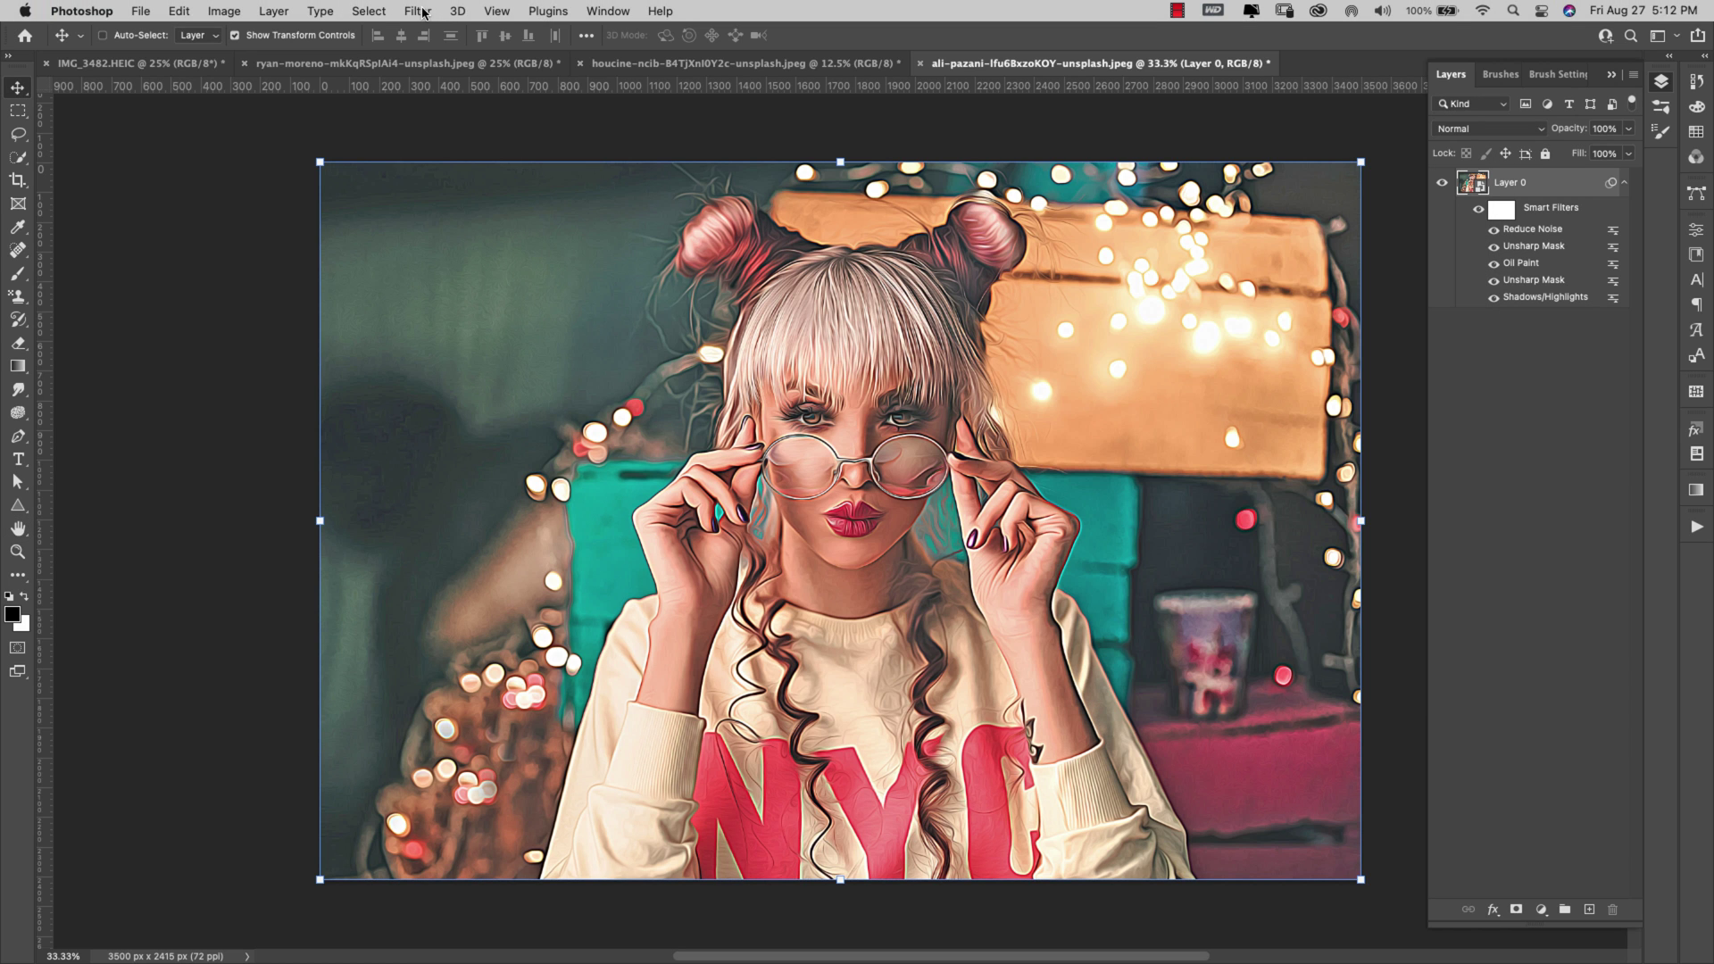
Step: Apply a Surface Blur filter to Layer 0 with a radius of 20 pixels and a threshold of 10 levels
{"action": "left_click", "coordinate": [423, 13]}
{"action": "mouse_move", "coordinate": [474, 239]}
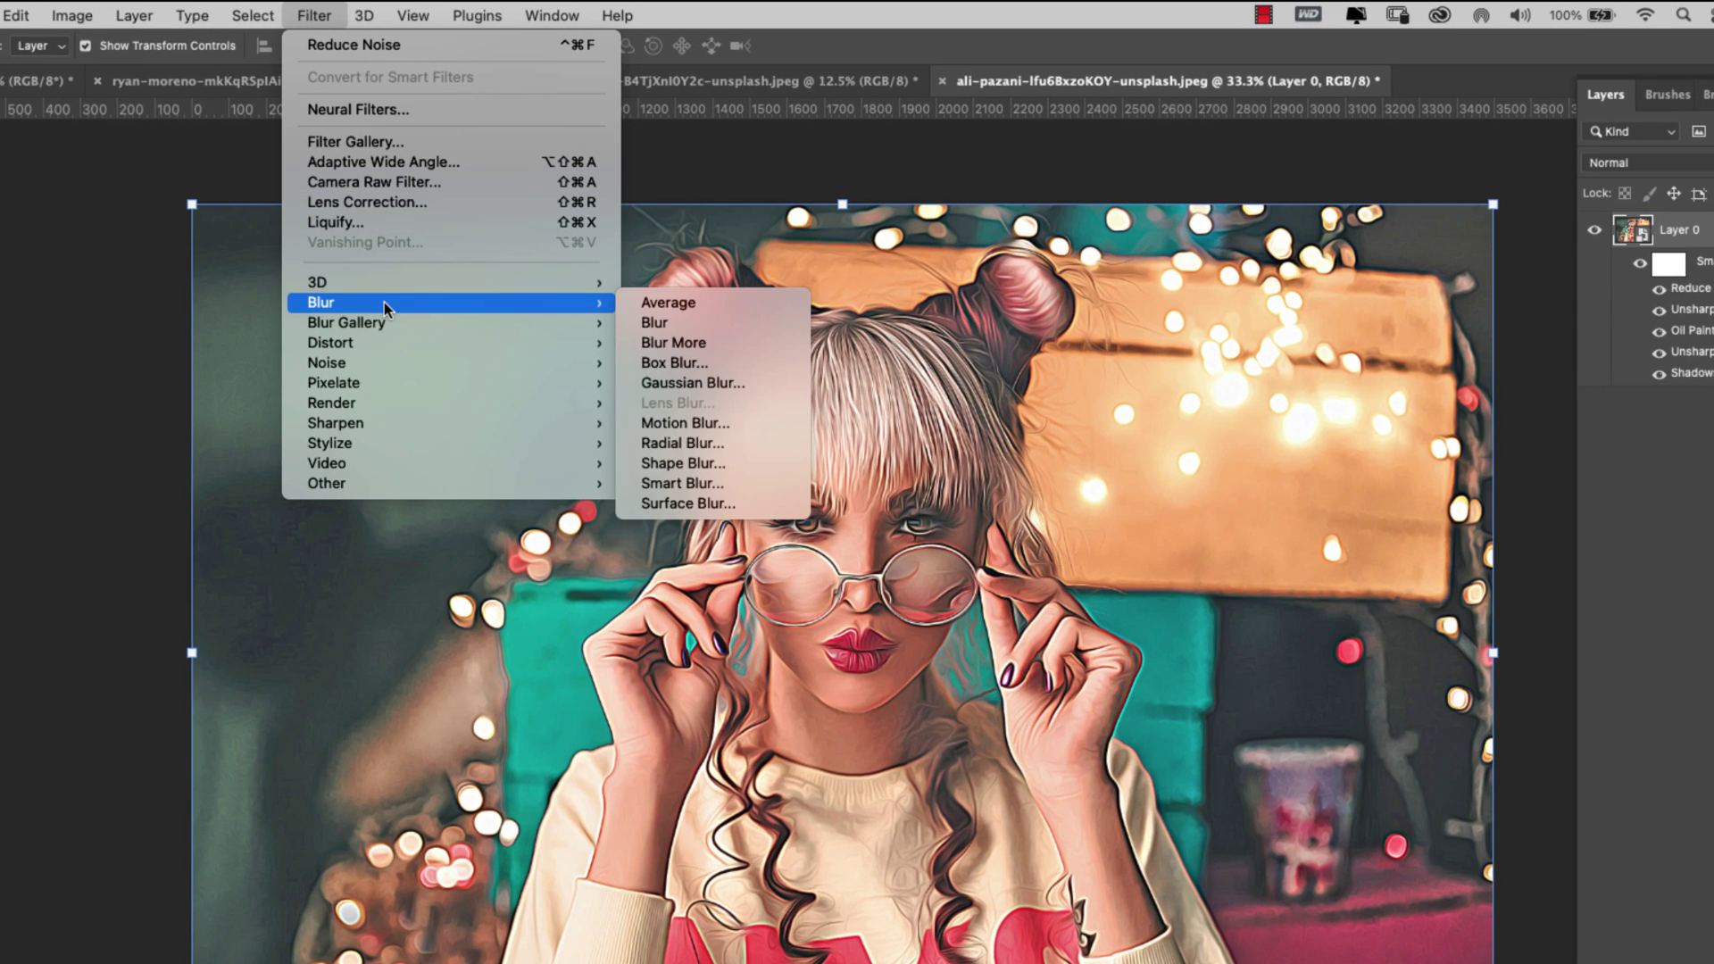
{"action": "left_click", "coordinate": [699, 504]}
{"action": "left_click_drag", "start_coordinate": [230, 138], "coordinate": [440, 173]}
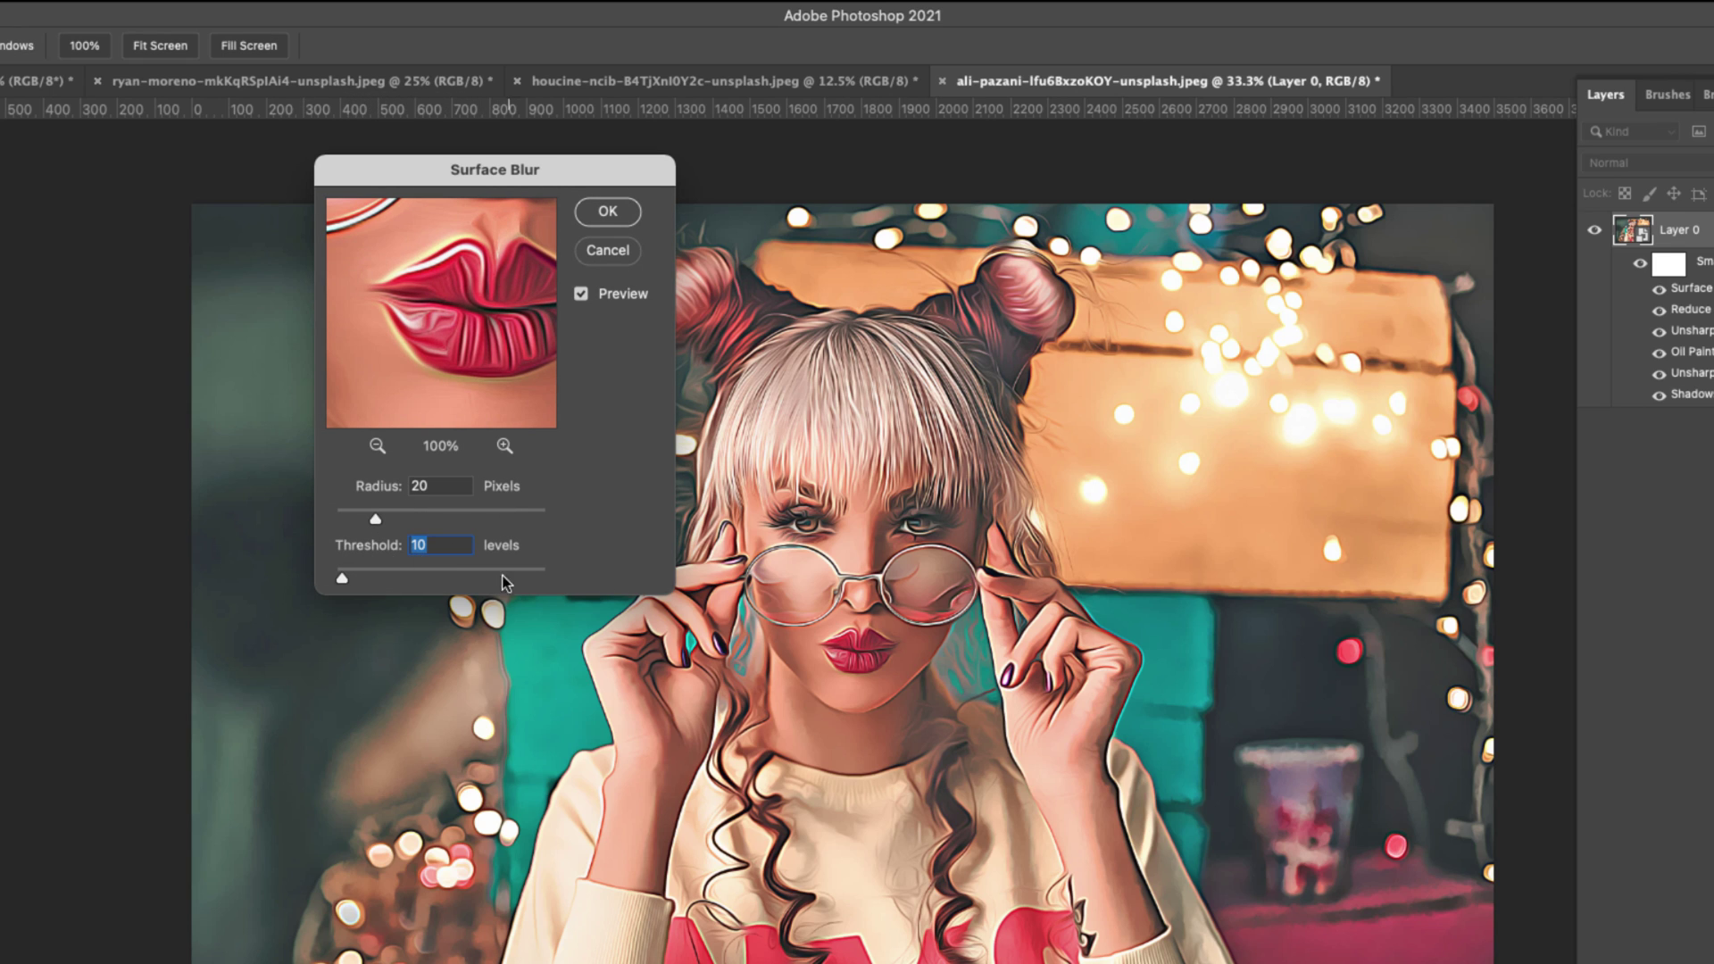
{"action": "left_click", "coordinate": [609, 212]}
{"action": "key", "text": "v"}
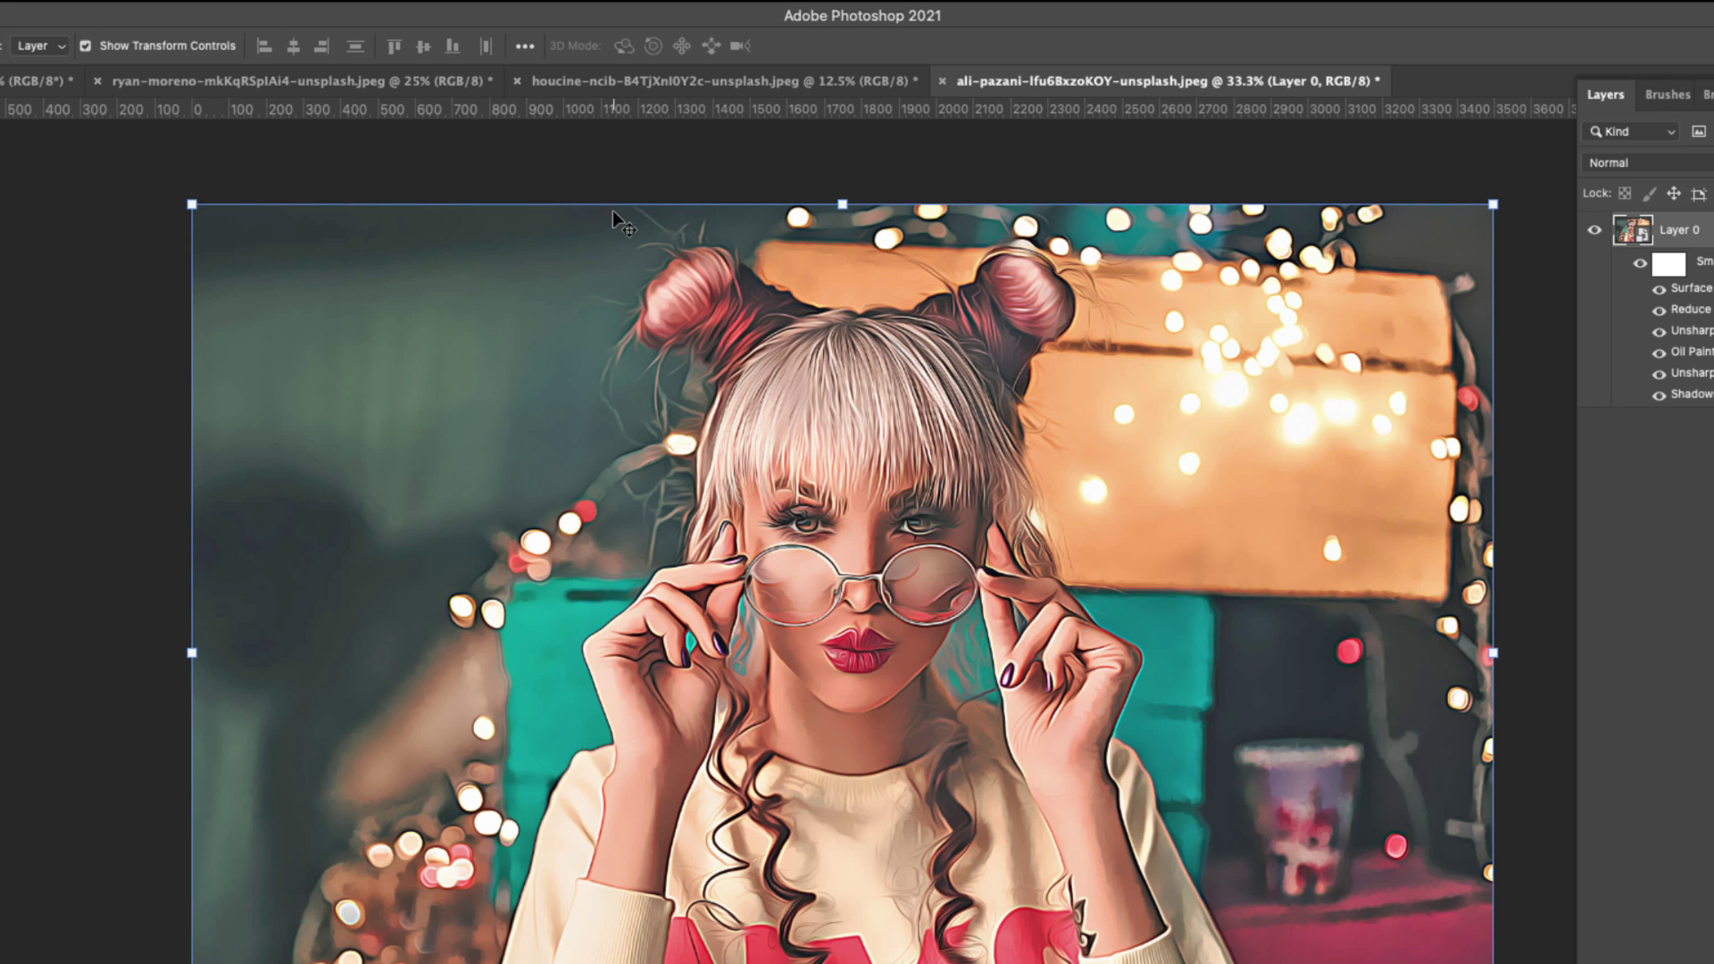
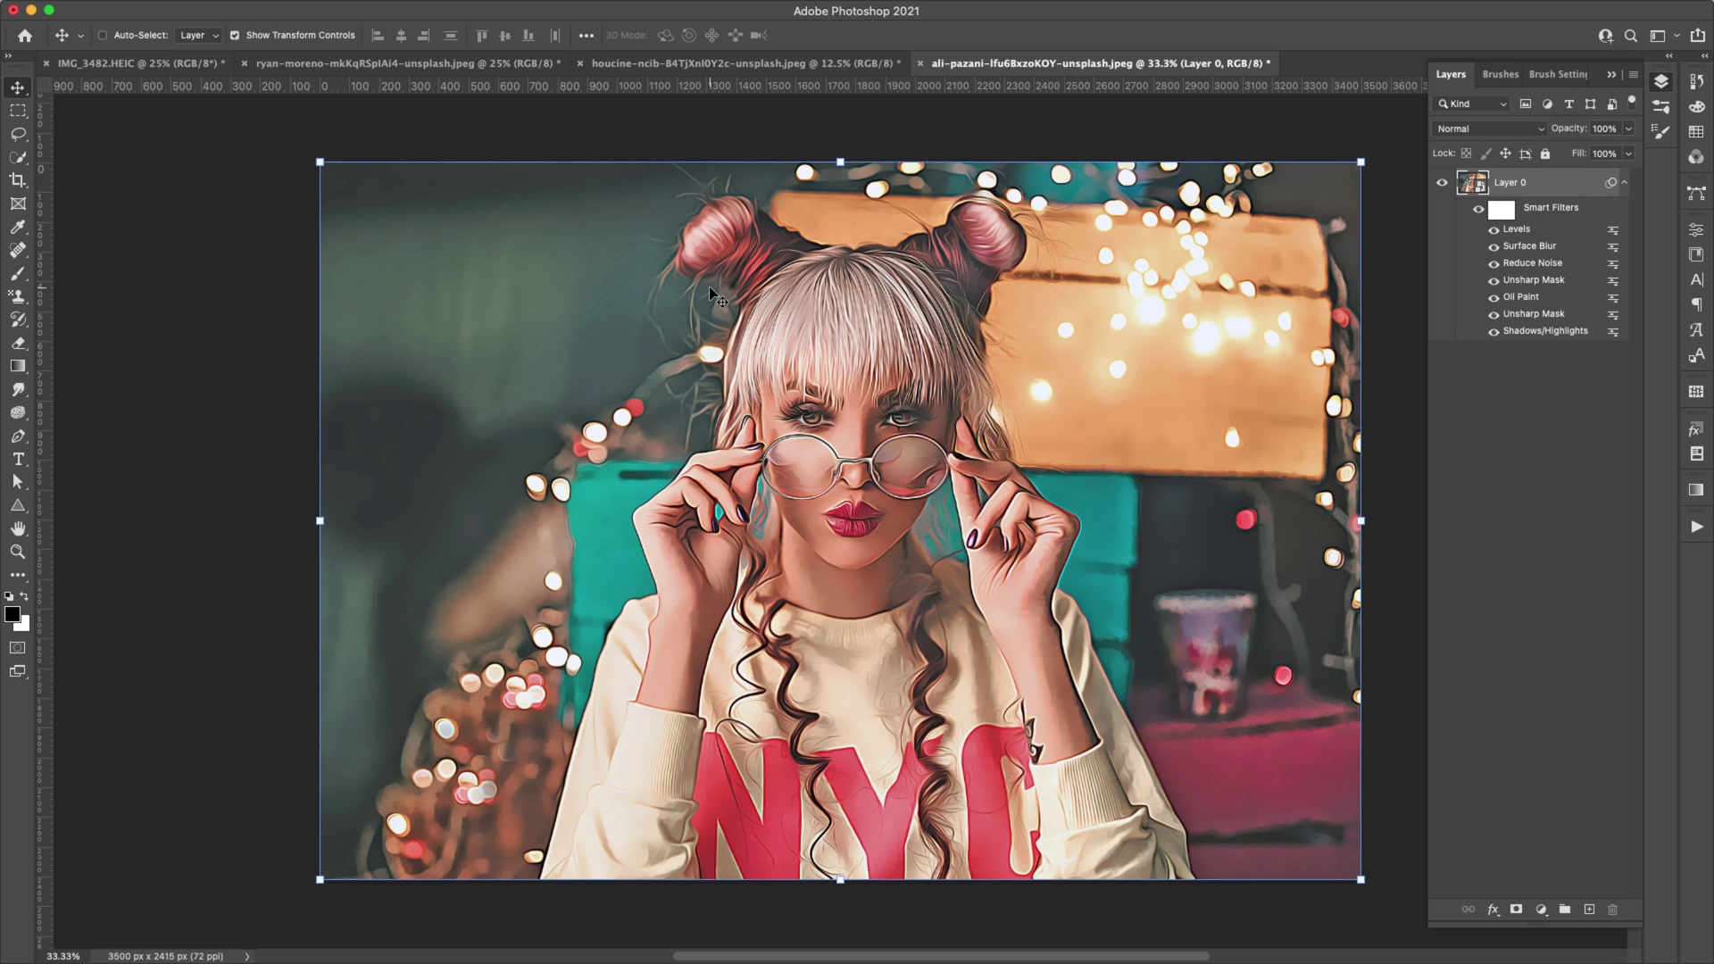
Step: Open the Filter Gallery for Layer 0 and show the whole photo in its preview
{"action": "mouse_move", "coordinate": [546, 4]}
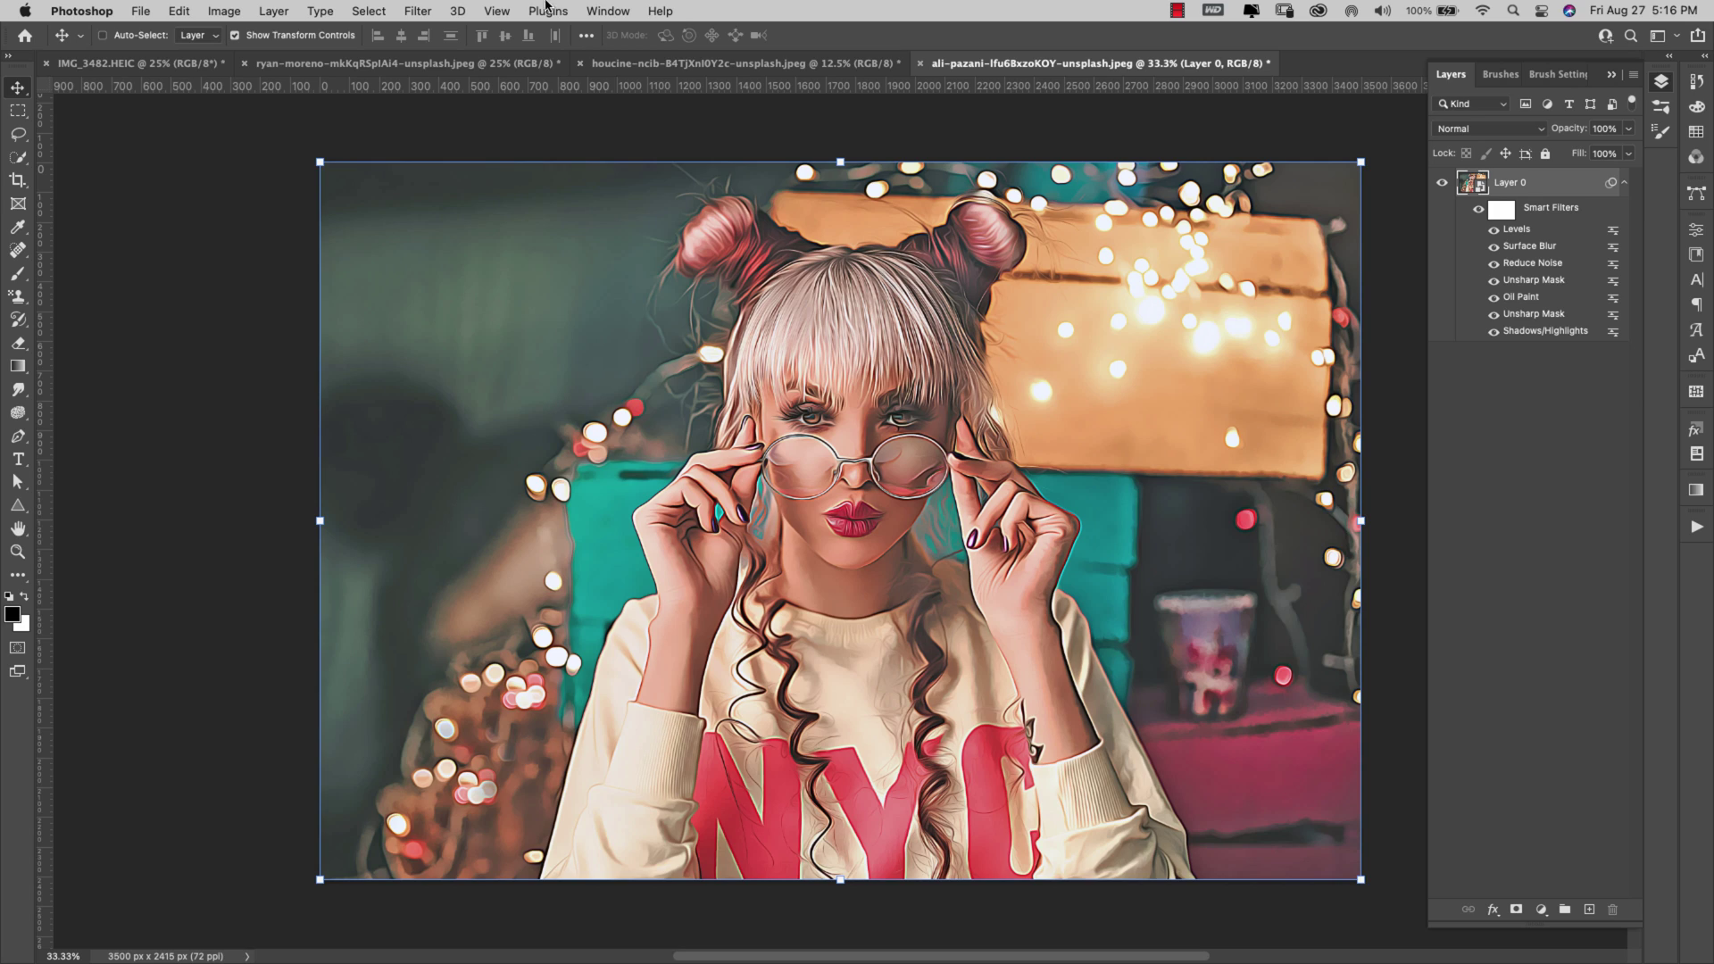
{"action": "left_click", "coordinate": [420, 11]}
{"action": "left_click", "coordinate": [504, 121]}
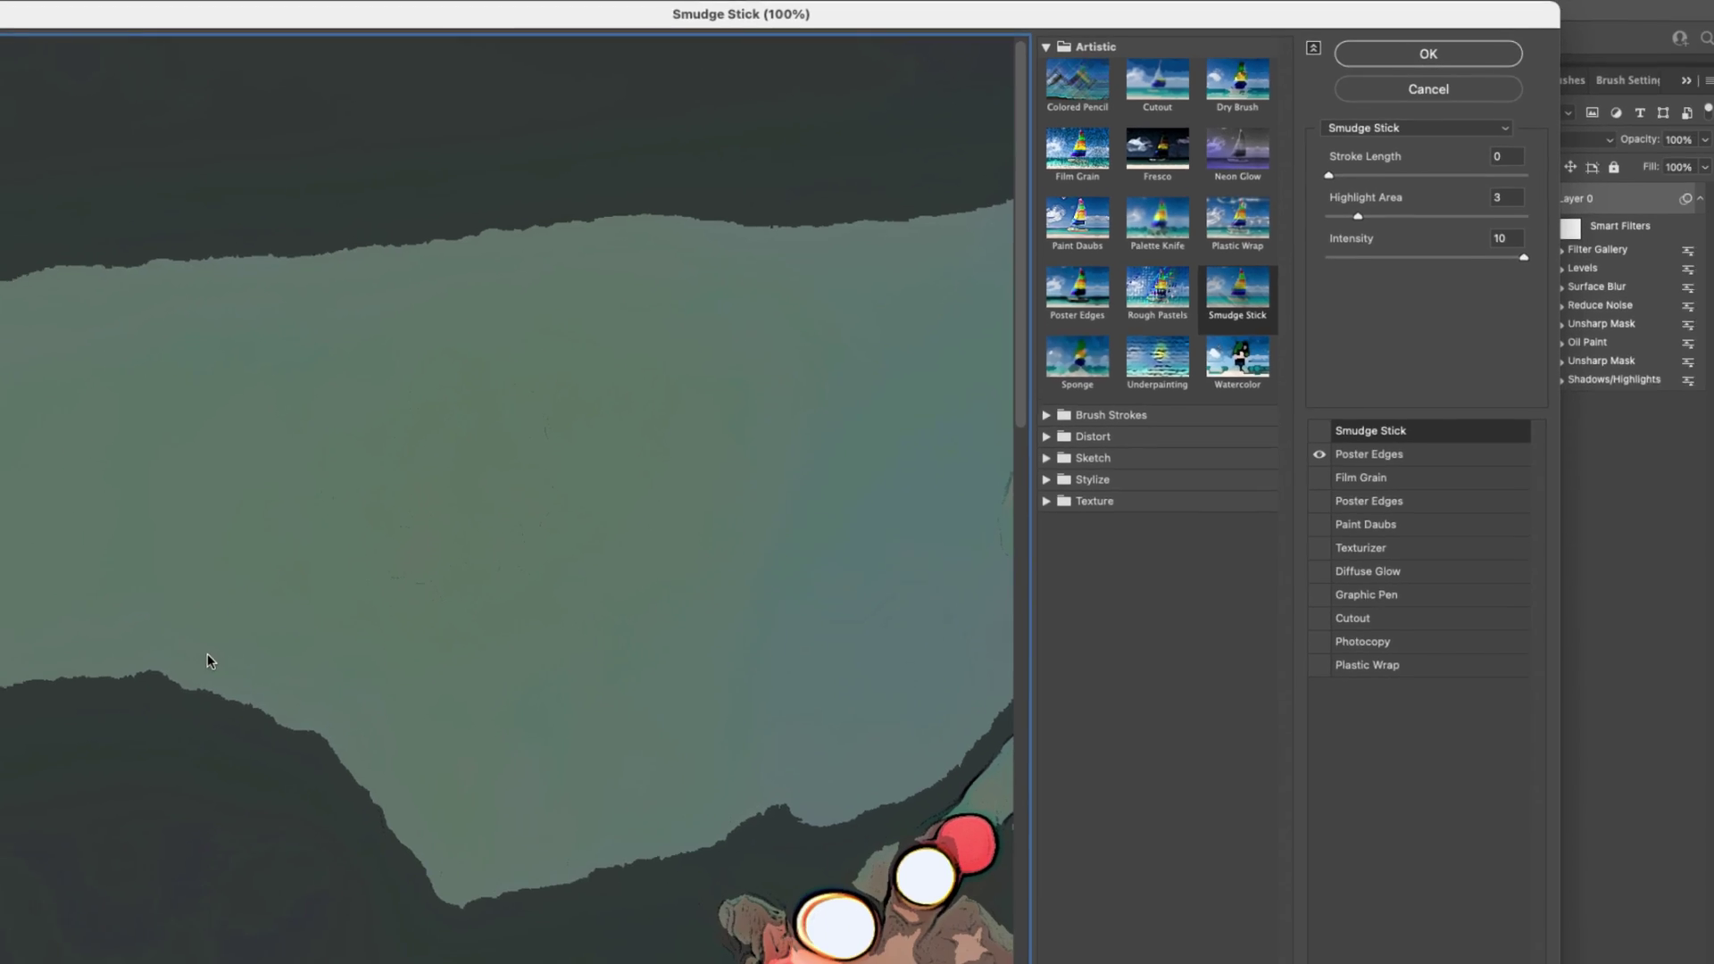
{"action": "left_click", "coordinate": [18, 921]}
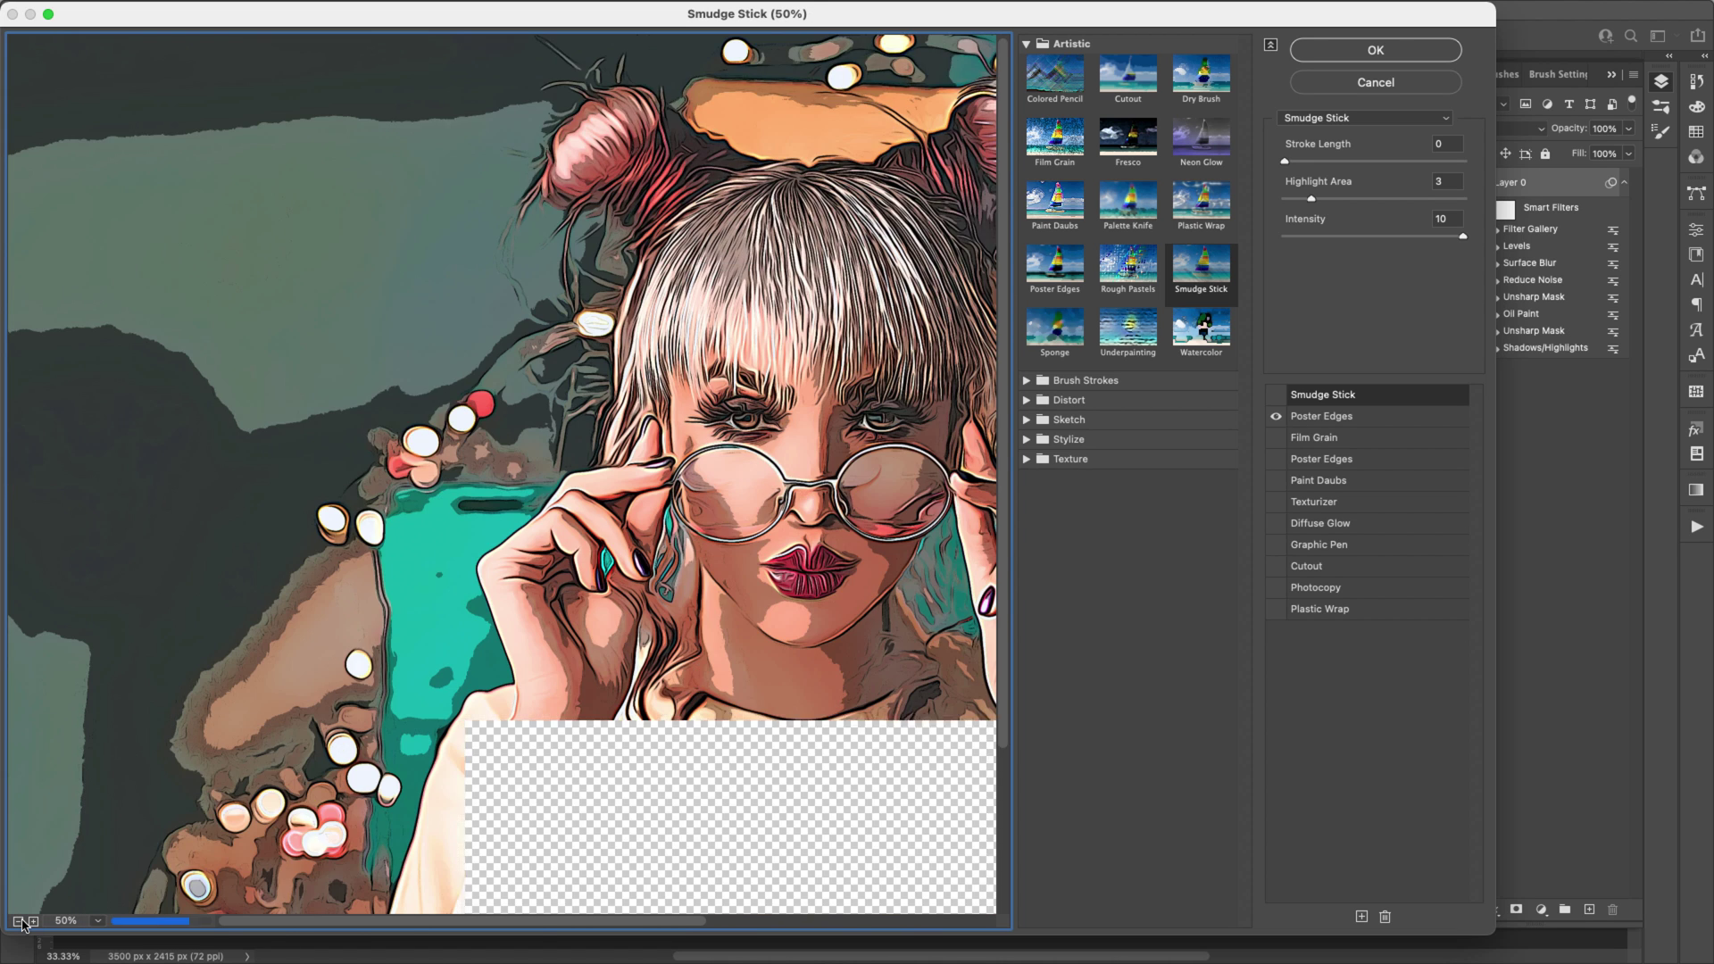
{"action": "left_click", "coordinate": [17, 920]}
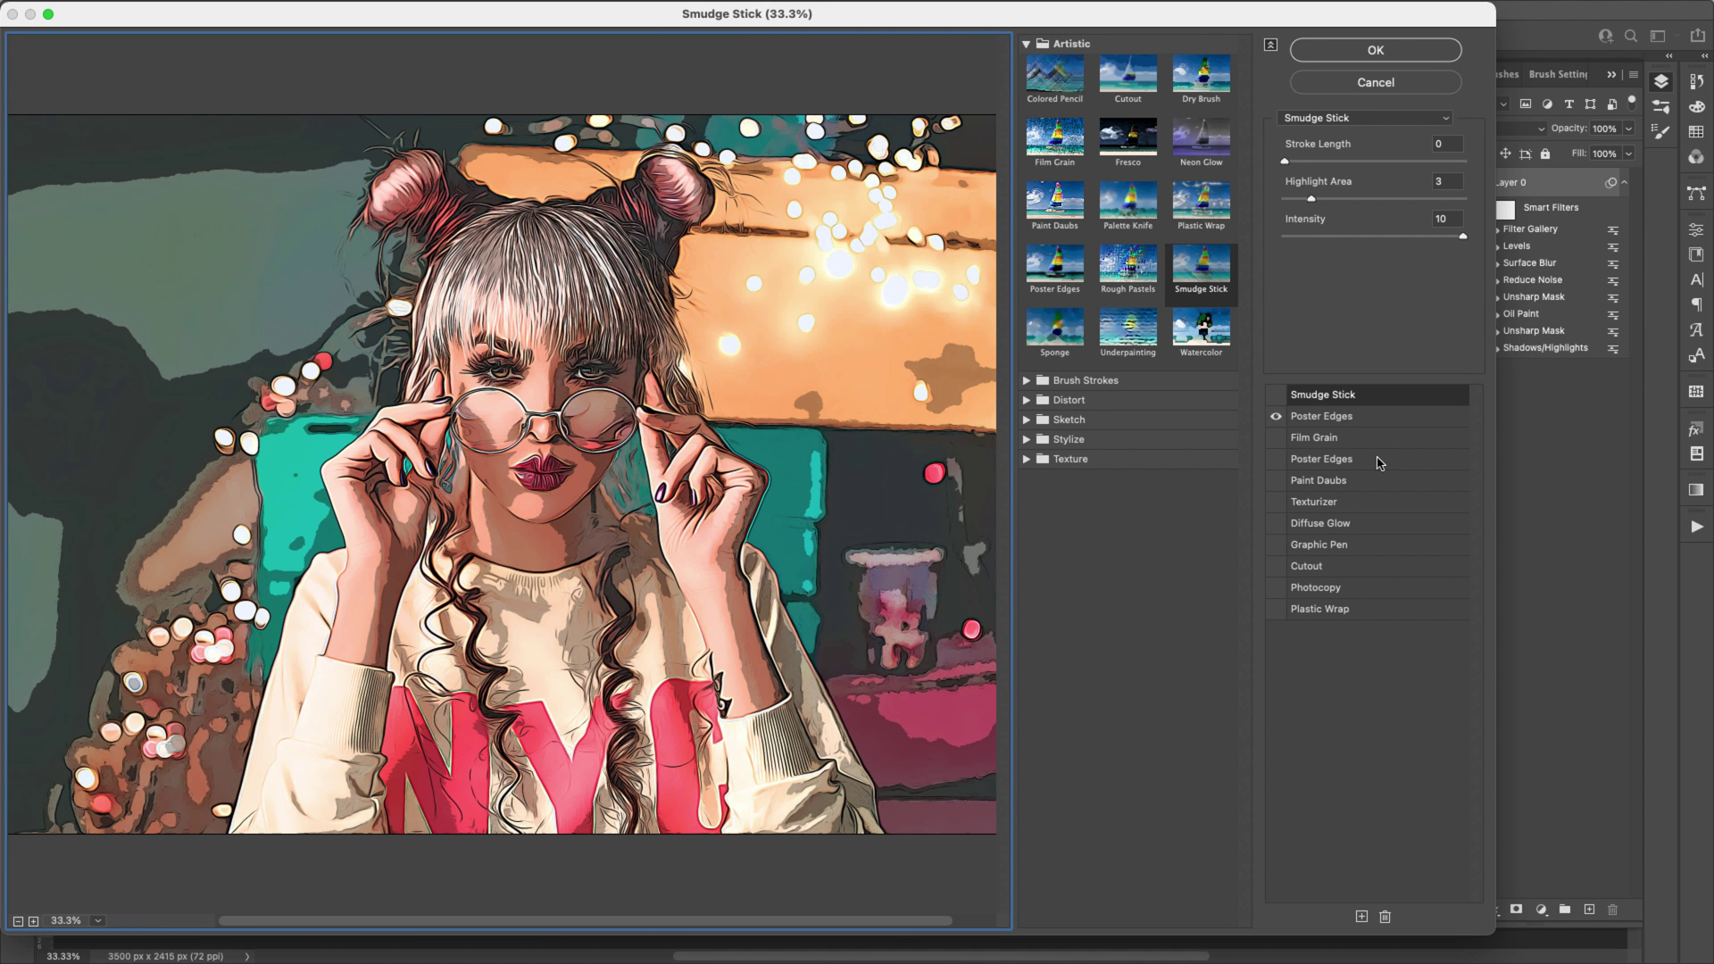
Step: Apply the Filter Gallery's Poster Edges effect to Layer 0 with edge intensity 1 and posterization 2, keeping edge thickness at 0
{"action": "left_click", "coordinate": [1347, 419]}
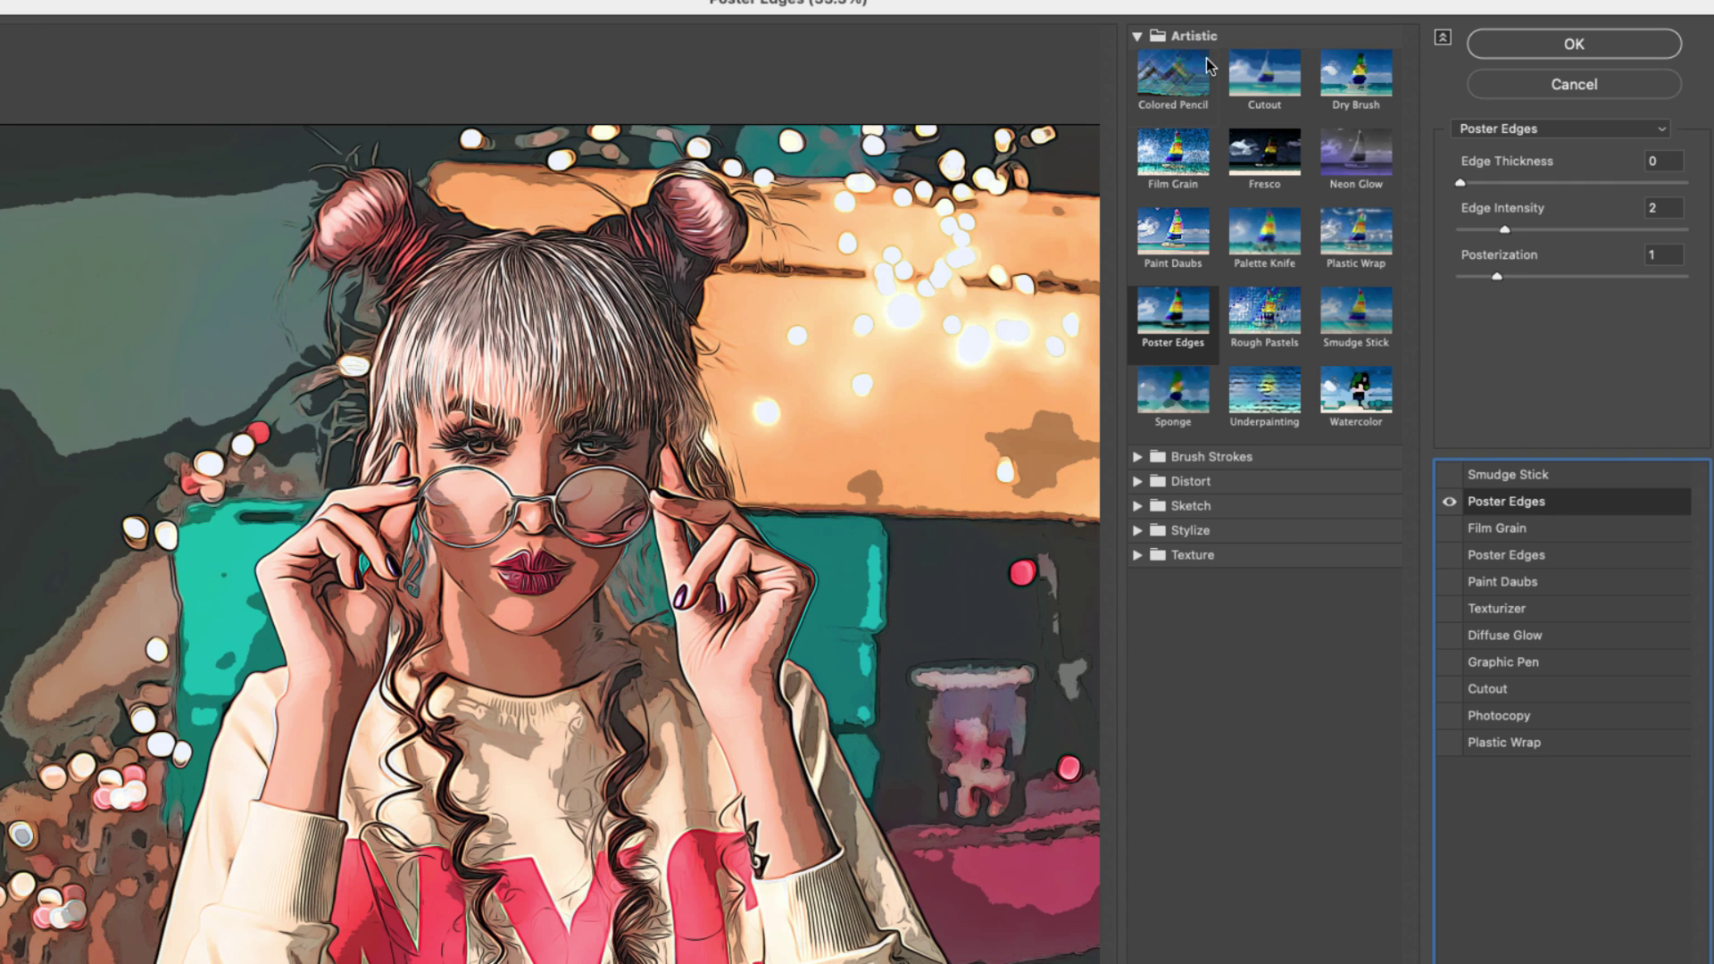
{"action": "left_click", "coordinate": [1140, 36]}
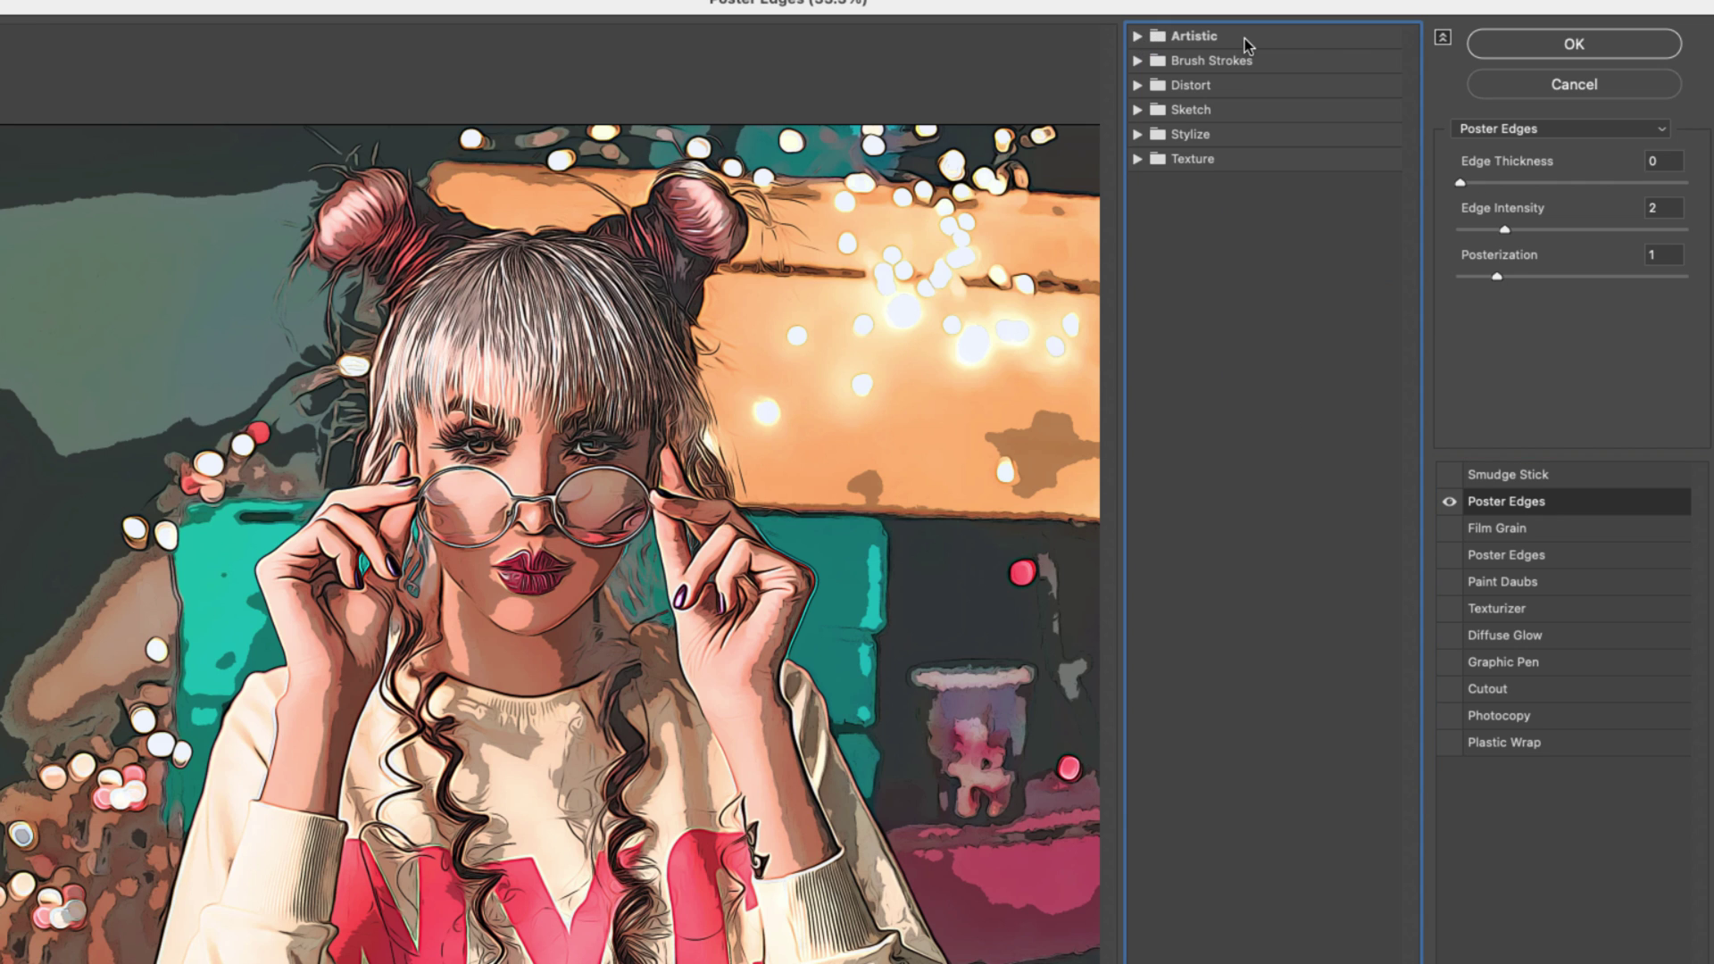
{"action": "left_click", "coordinate": [1142, 36]}
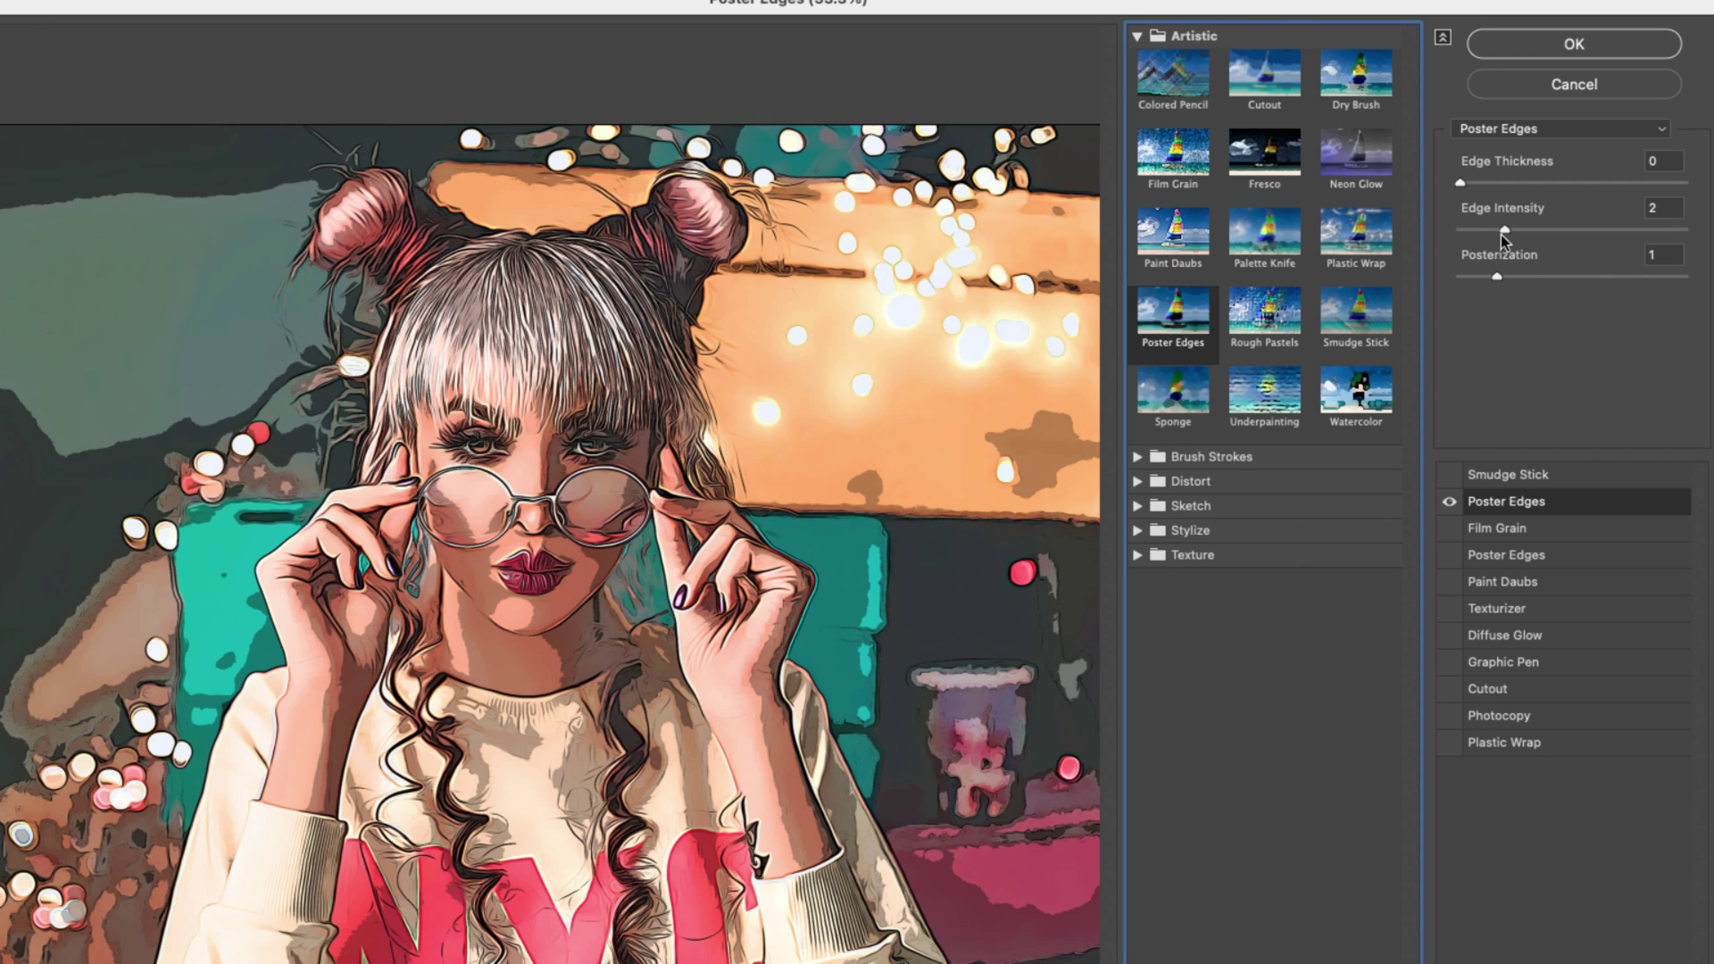
{"action": "left_click_drag", "start_coordinate": [1504, 229], "coordinate": [1482, 230]}
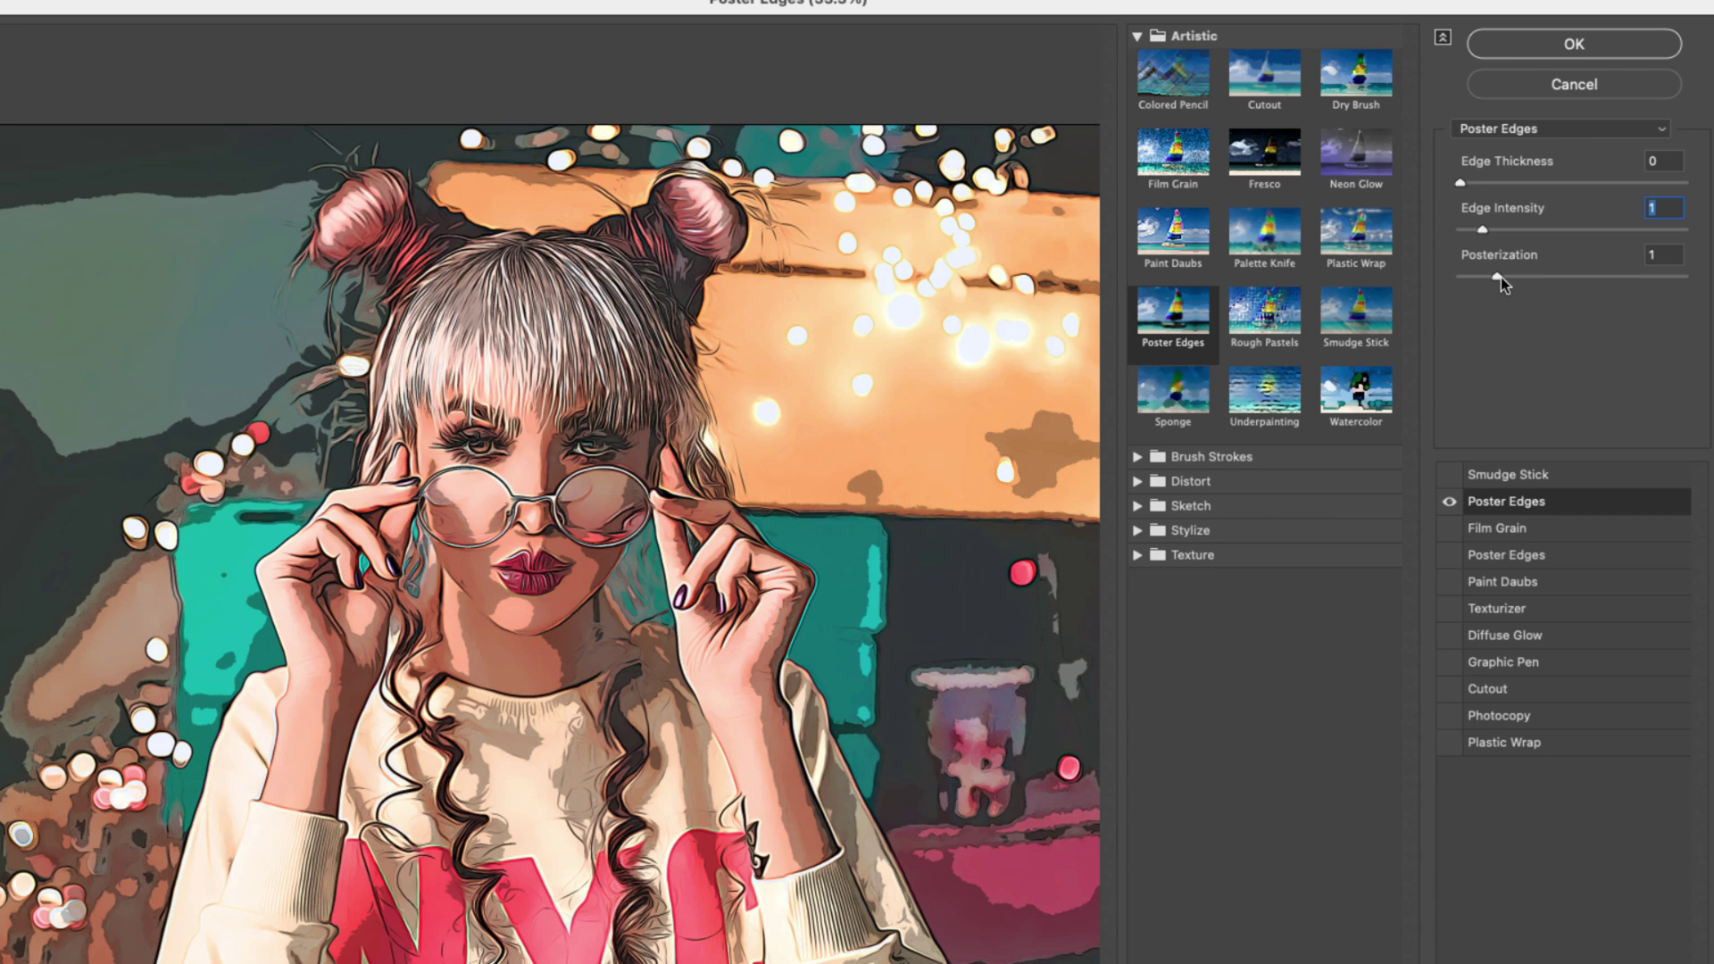
{"action": "left_click_drag", "start_coordinate": [1500, 276], "coordinate": [1515, 276]}
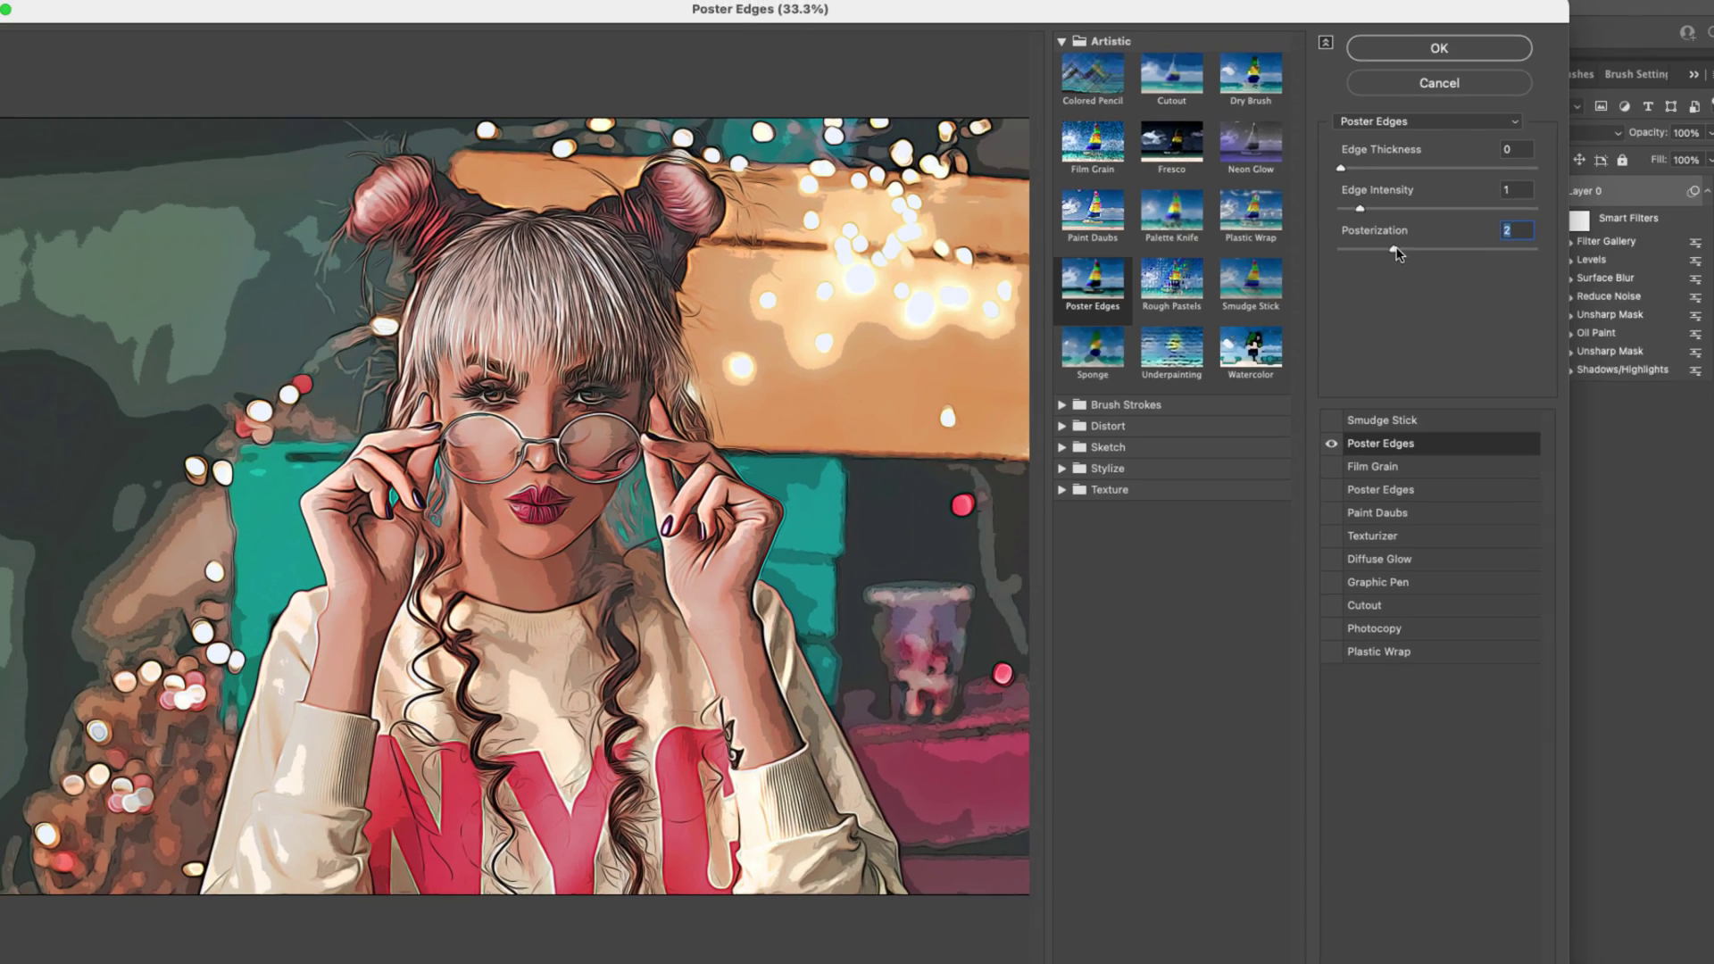
{"action": "left_click", "coordinate": [1447, 49]}
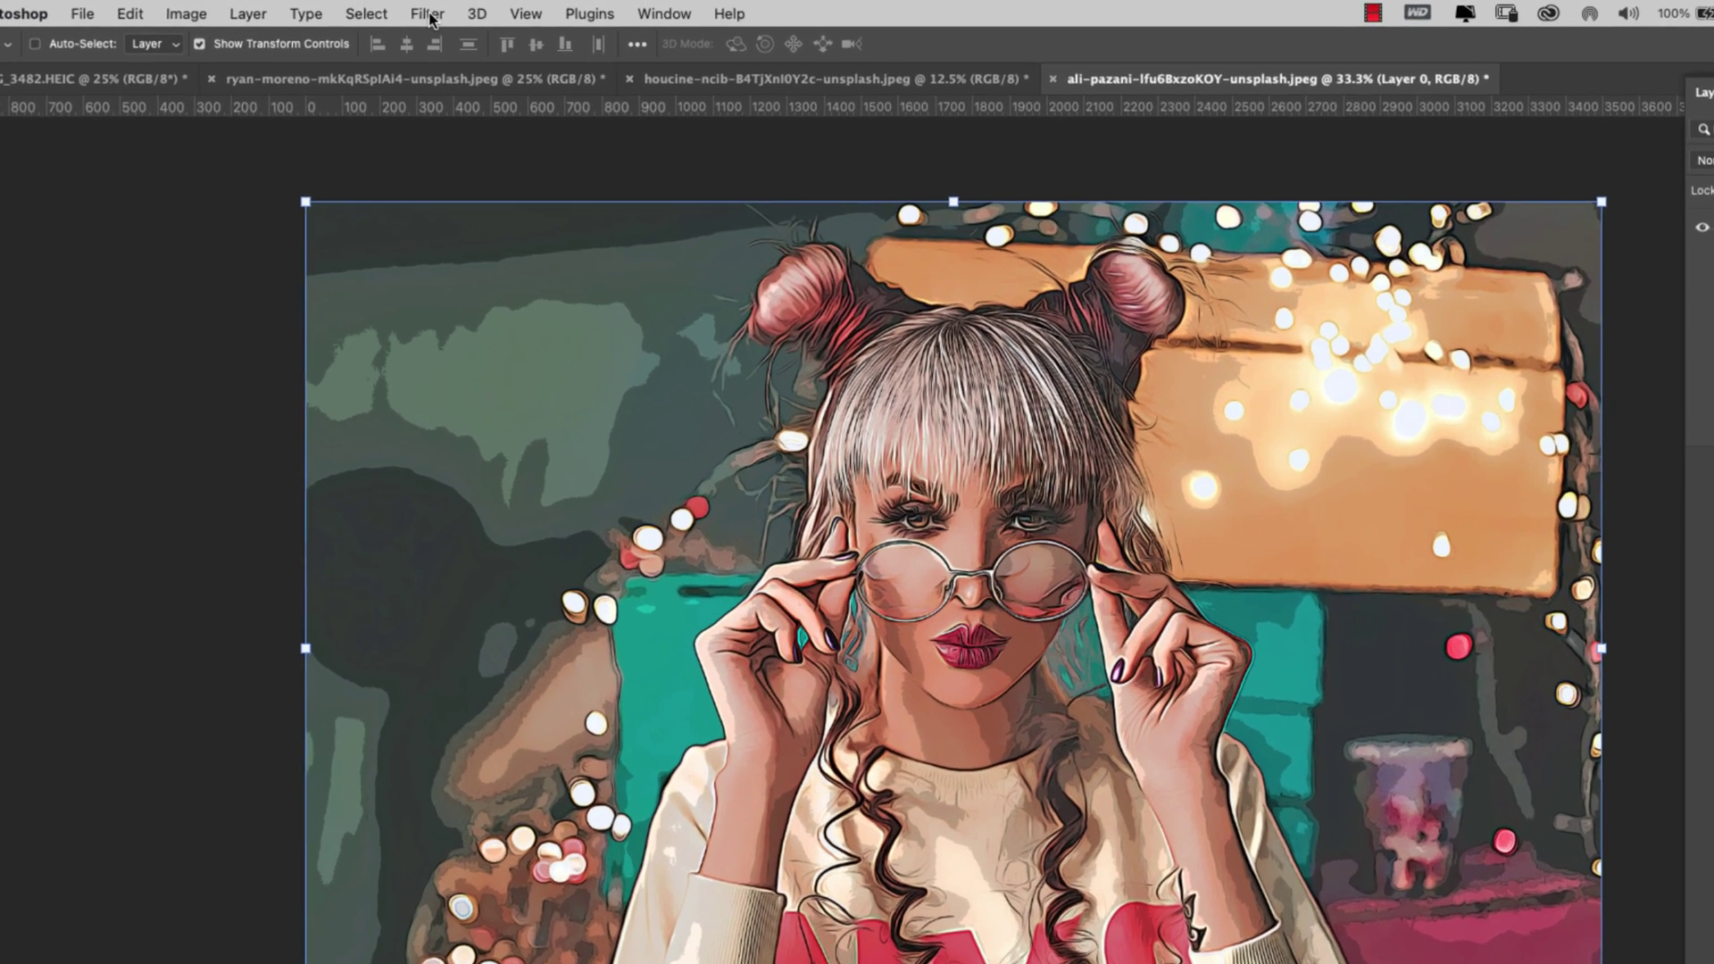
Step: Apply another Surface Blur filter to Layer 0 with a radius of 15 pixels and a threshold of 30 levels
{"action": "left_click", "coordinate": [421, 11]}
{"action": "mouse_move", "coordinate": [490, 300]}
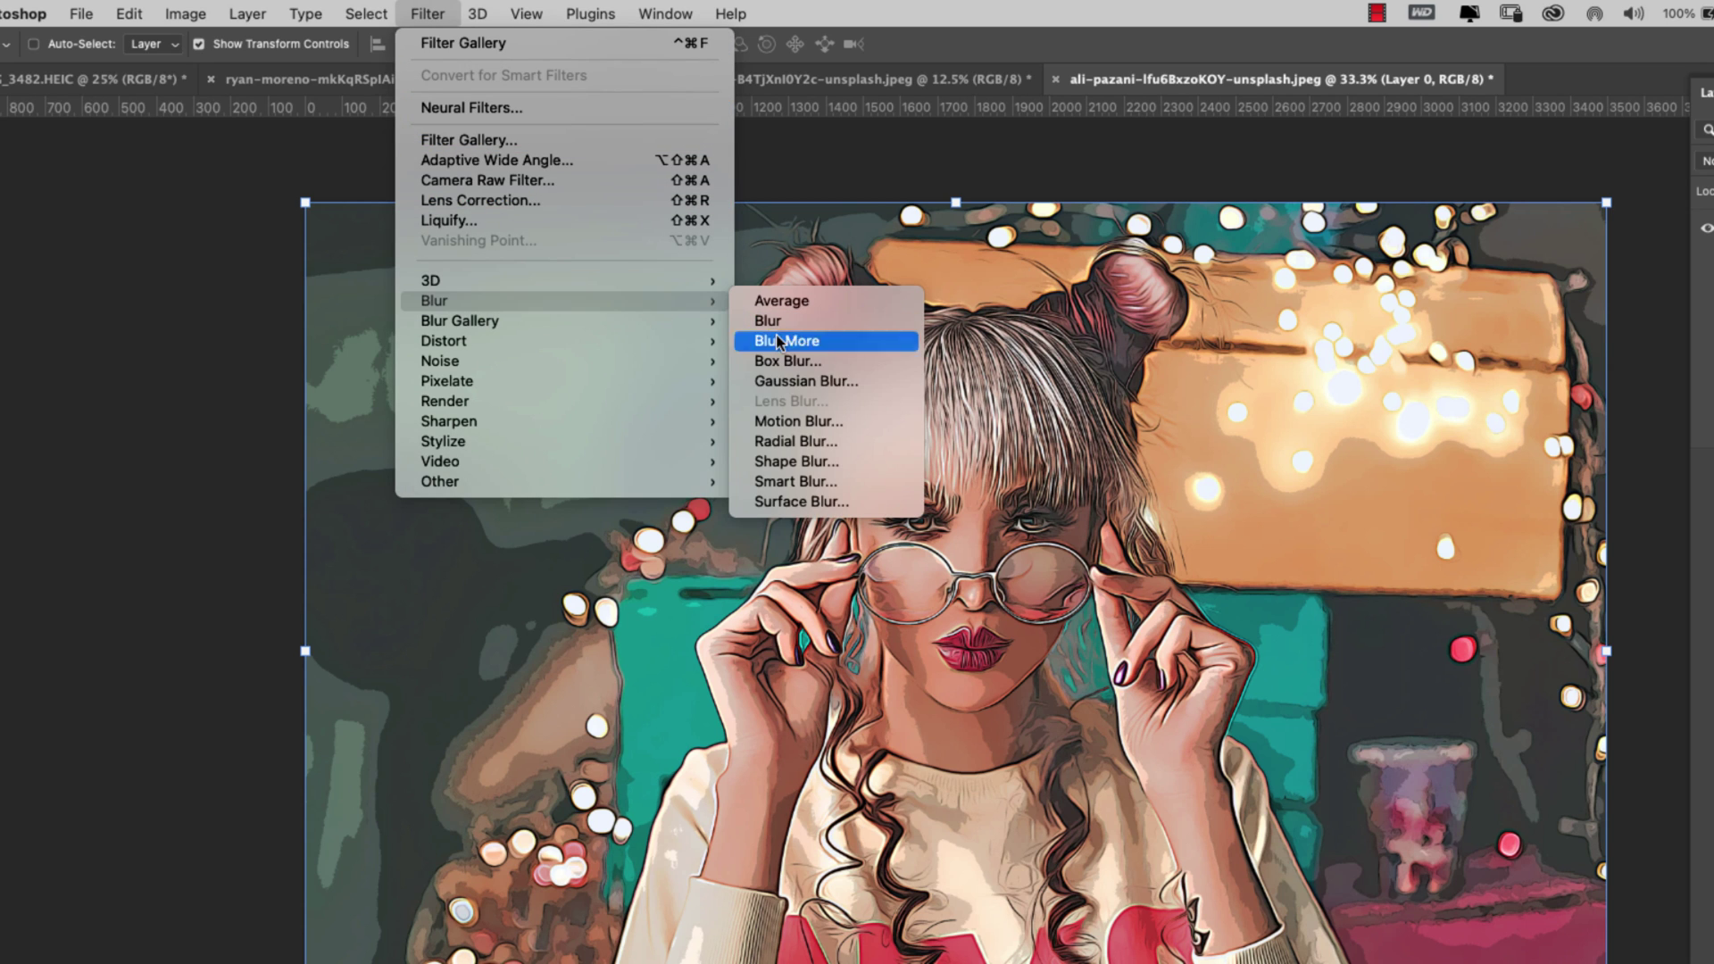
{"action": "left_click", "coordinate": [798, 505]}
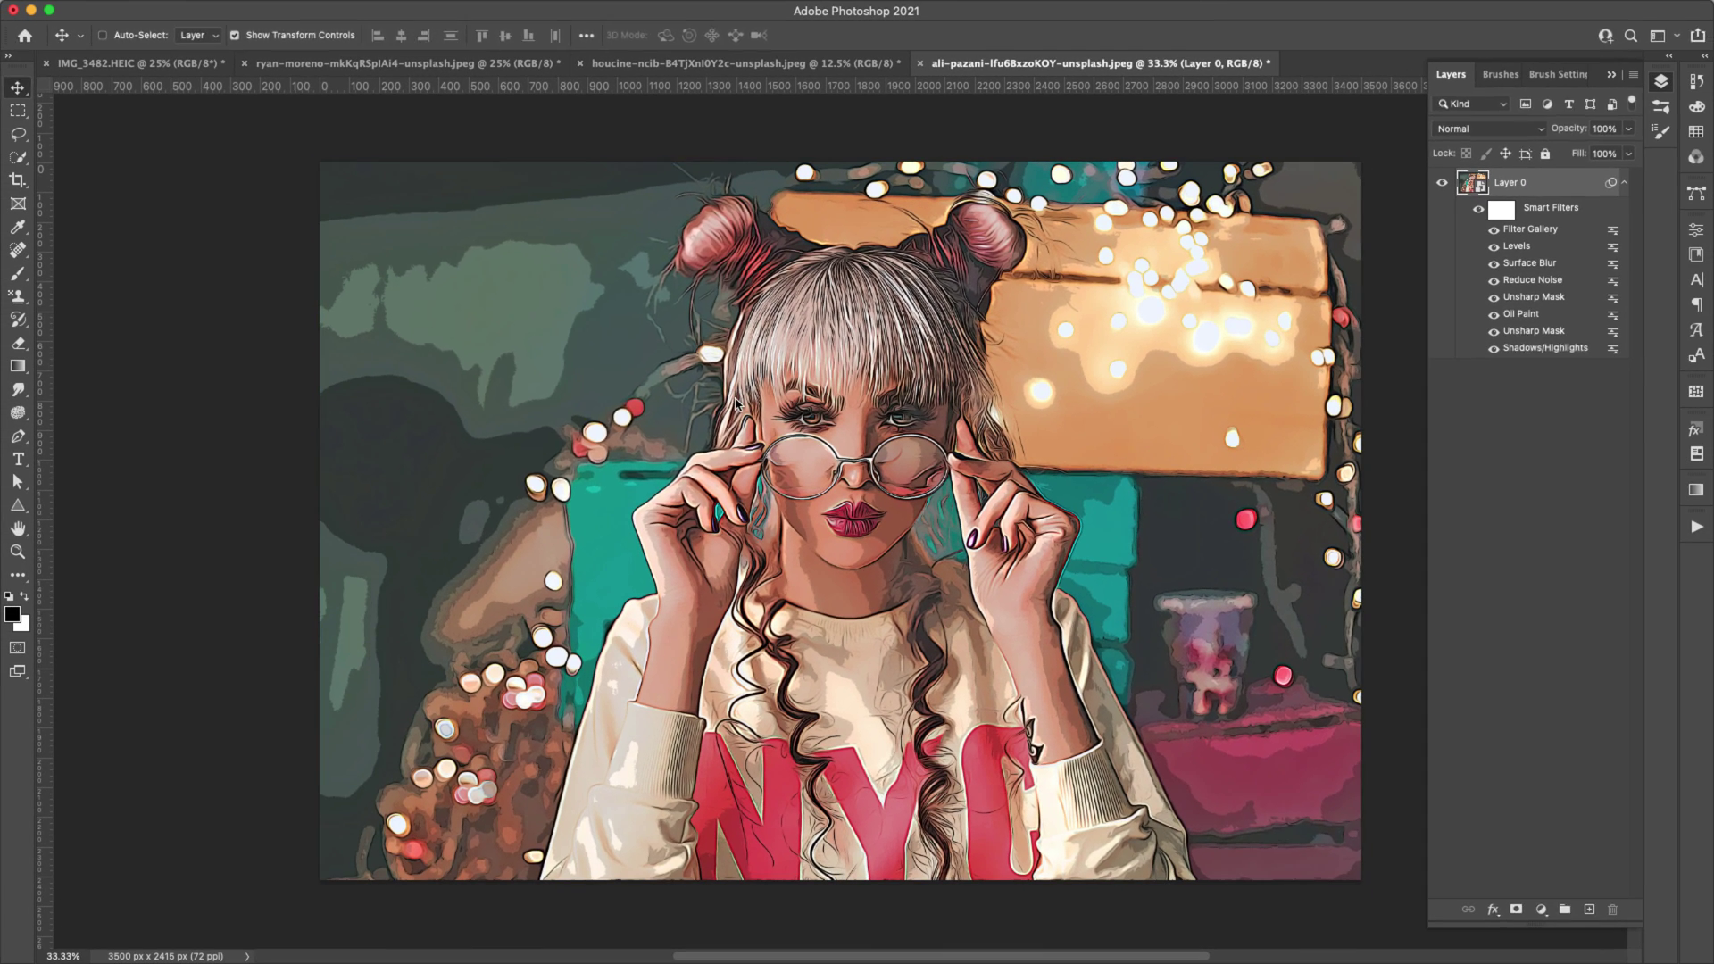
{"action": "left_click_drag", "start_coordinate": [498, 133], "coordinate": [1163, 261]}
{"action": "left_click_drag", "start_coordinate": [1136, 544], "coordinate": [1167, 544]}
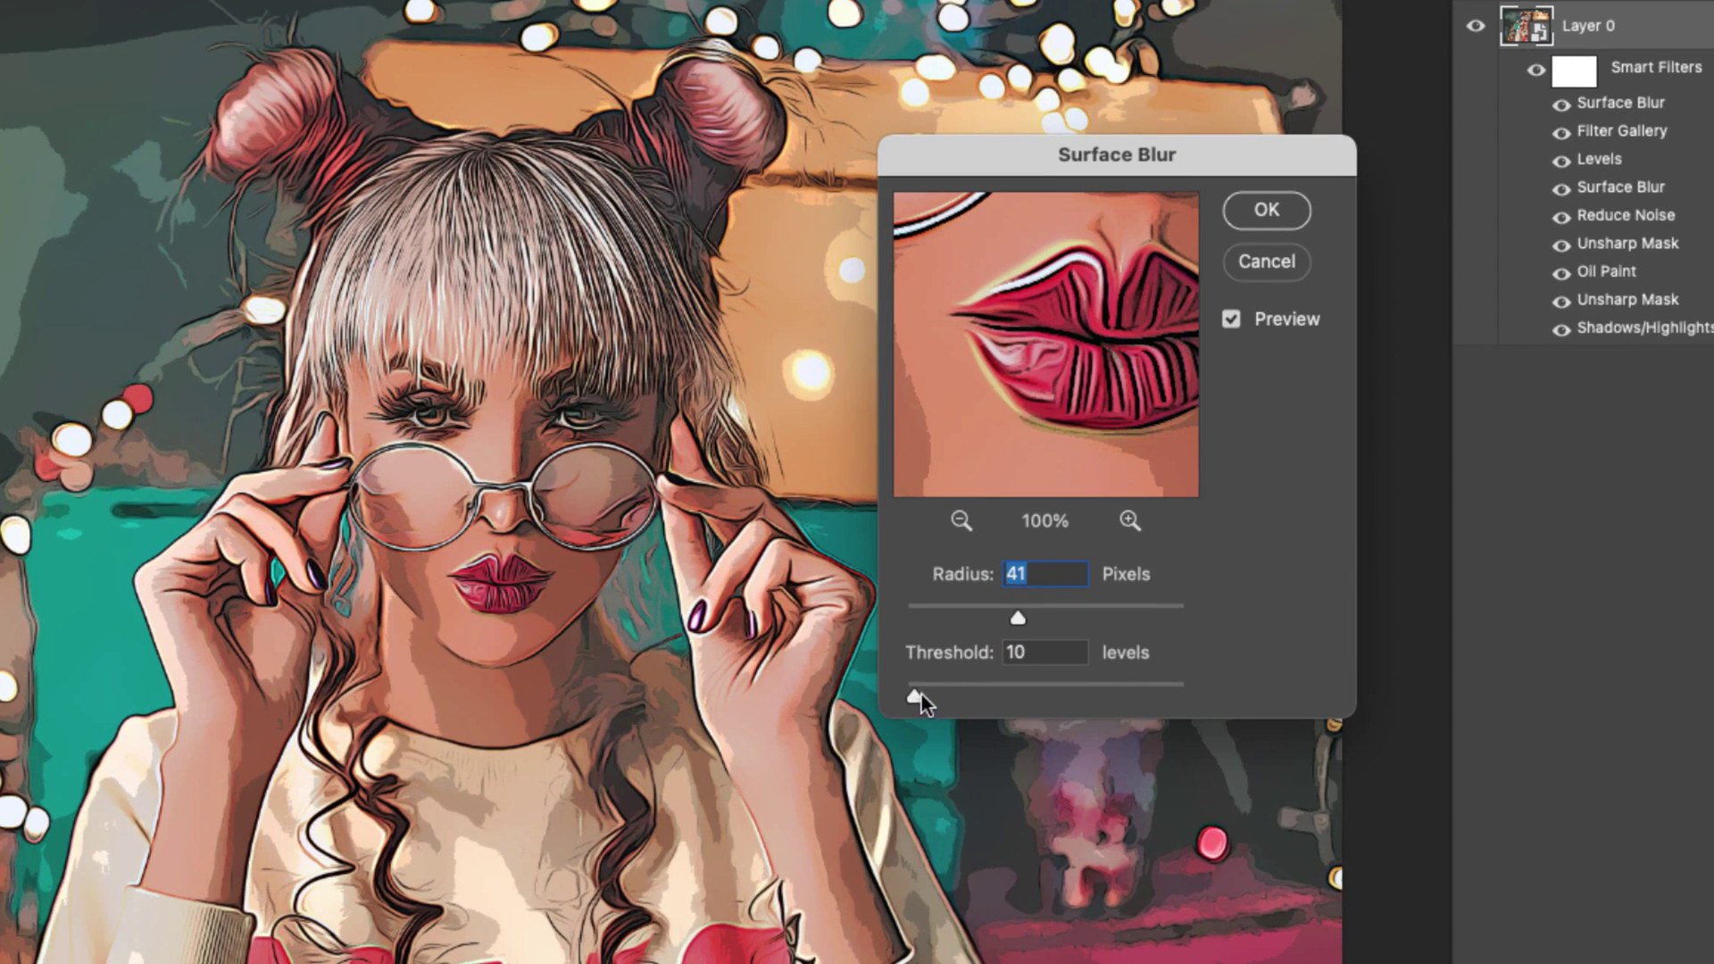
{"action": "mouse_move", "coordinate": [922, 695]}
{"action": "left_mouse_down"}
{"action": "mouse_move", "coordinate": [957, 693]}
{"action": "mouse_move", "coordinate": [935, 693]}
{"action": "left_mouse_up"}
{"action": "left_click_drag", "start_coordinate": [1015, 615], "coordinate": [943, 612]}
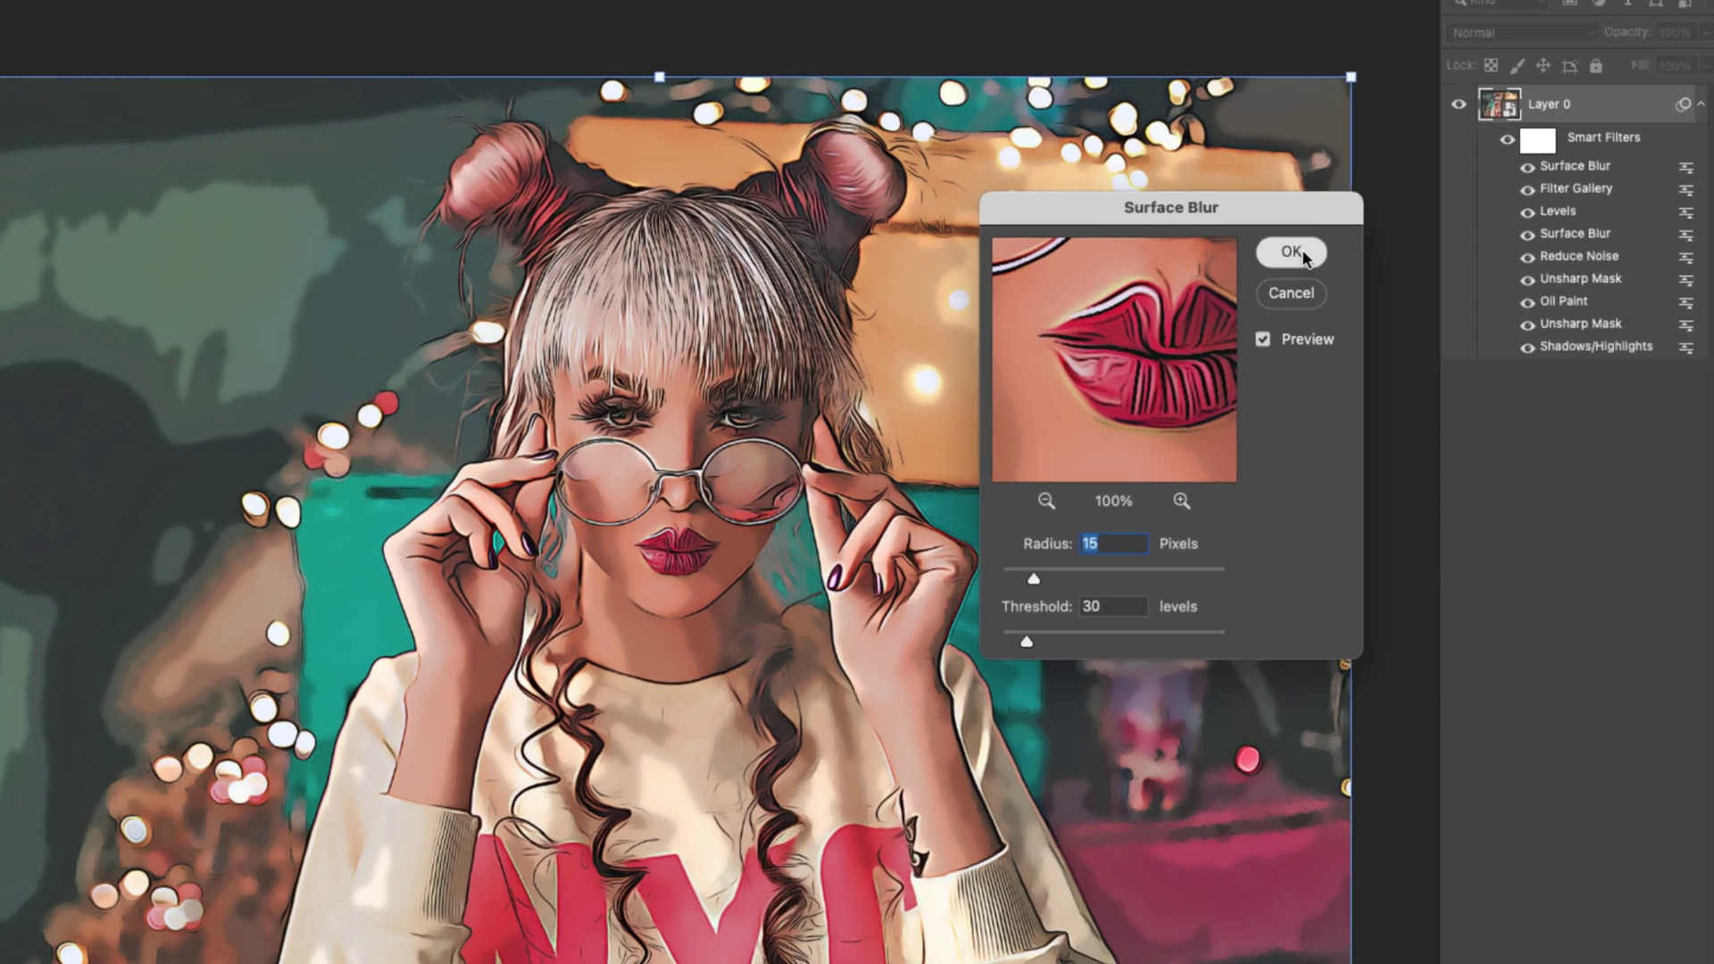
{"action": "left_click", "coordinate": [1281, 211]}
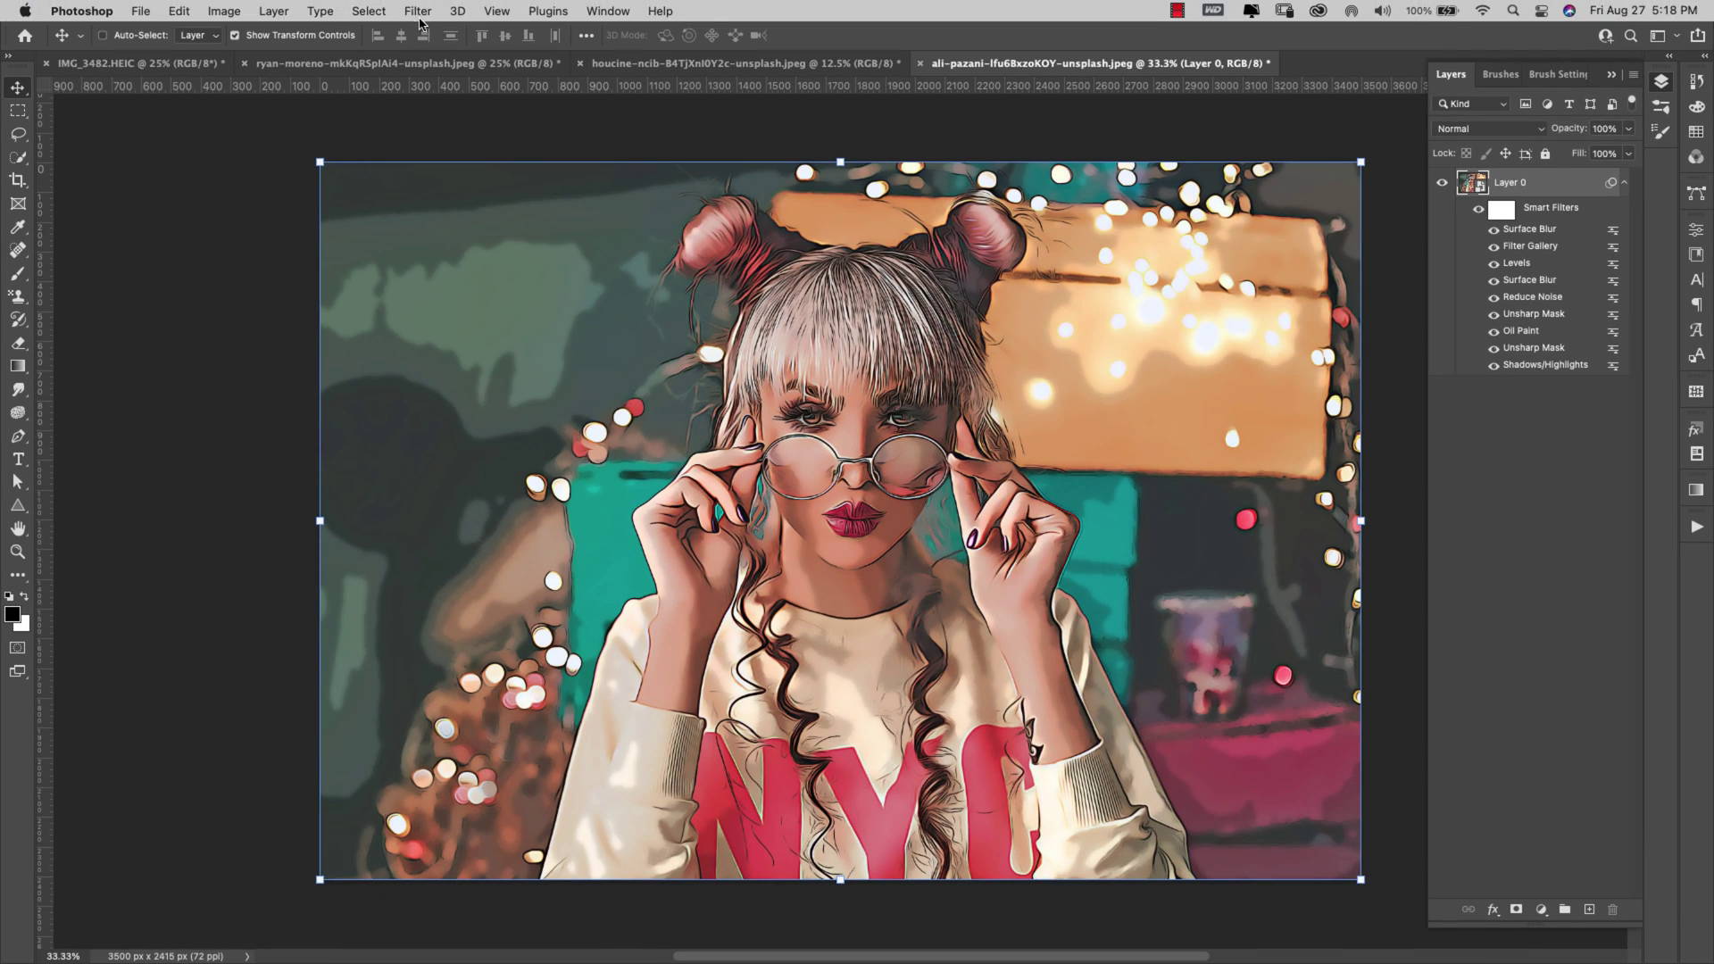
Step: Apply a second Oil Paint filter to Layer 0 with stylization 3.0, cleanliness 10.0, scale 2.5 and bristle detail 0.0
{"action": "left_click", "coordinate": [416, 11]}
{"action": "mouse_move", "coordinate": [493, 350]}
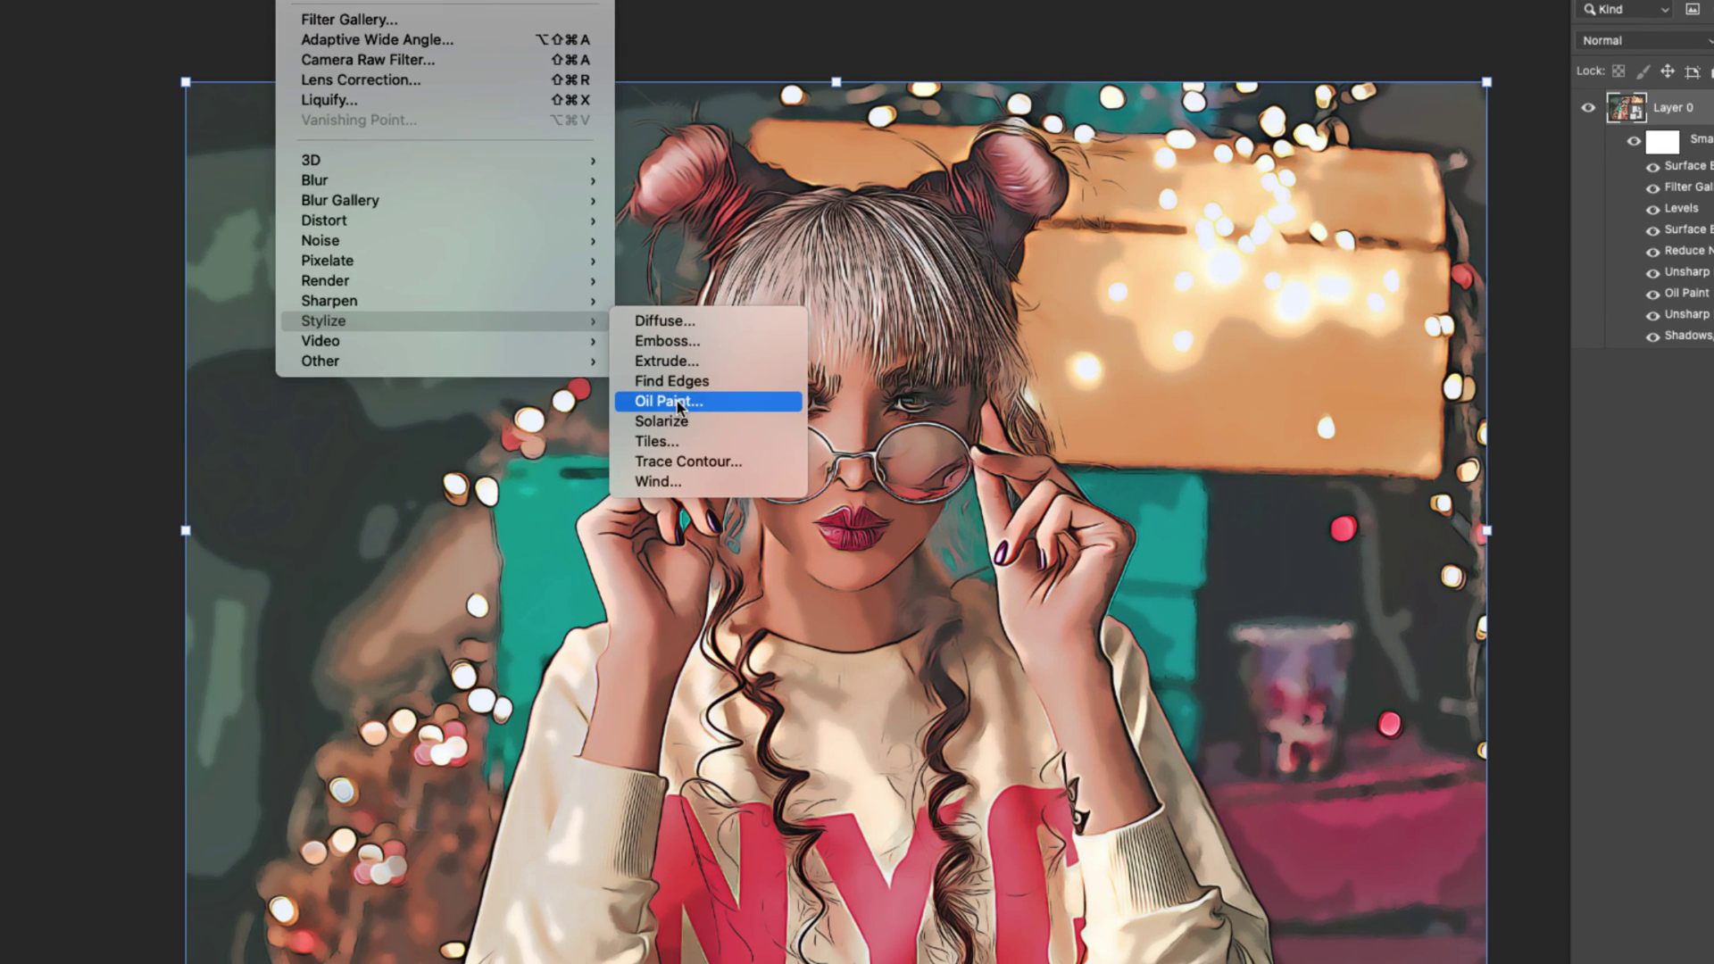
{"action": "left_click", "coordinate": [676, 402]}
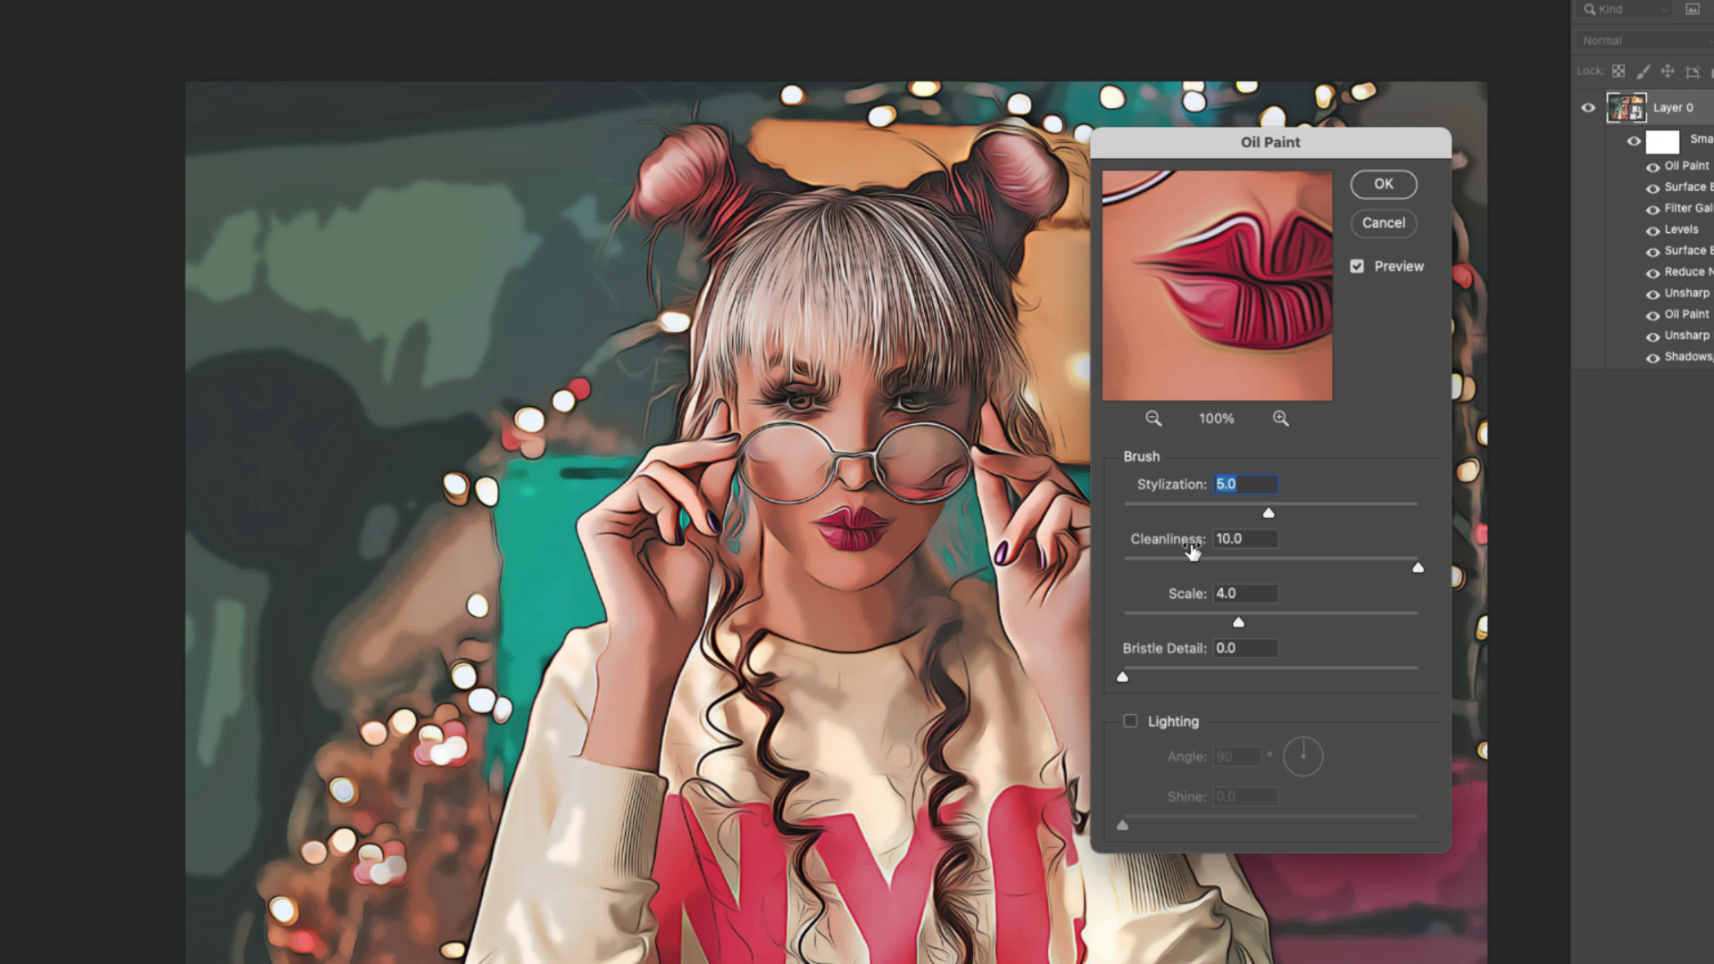
{"action": "left_click_drag", "start_coordinate": [1268, 514], "coordinate": [1210, 513]}
{"action": "left_click_drag", "start_coordinate": [1239, 622], "coordinate": [1196, 625]}
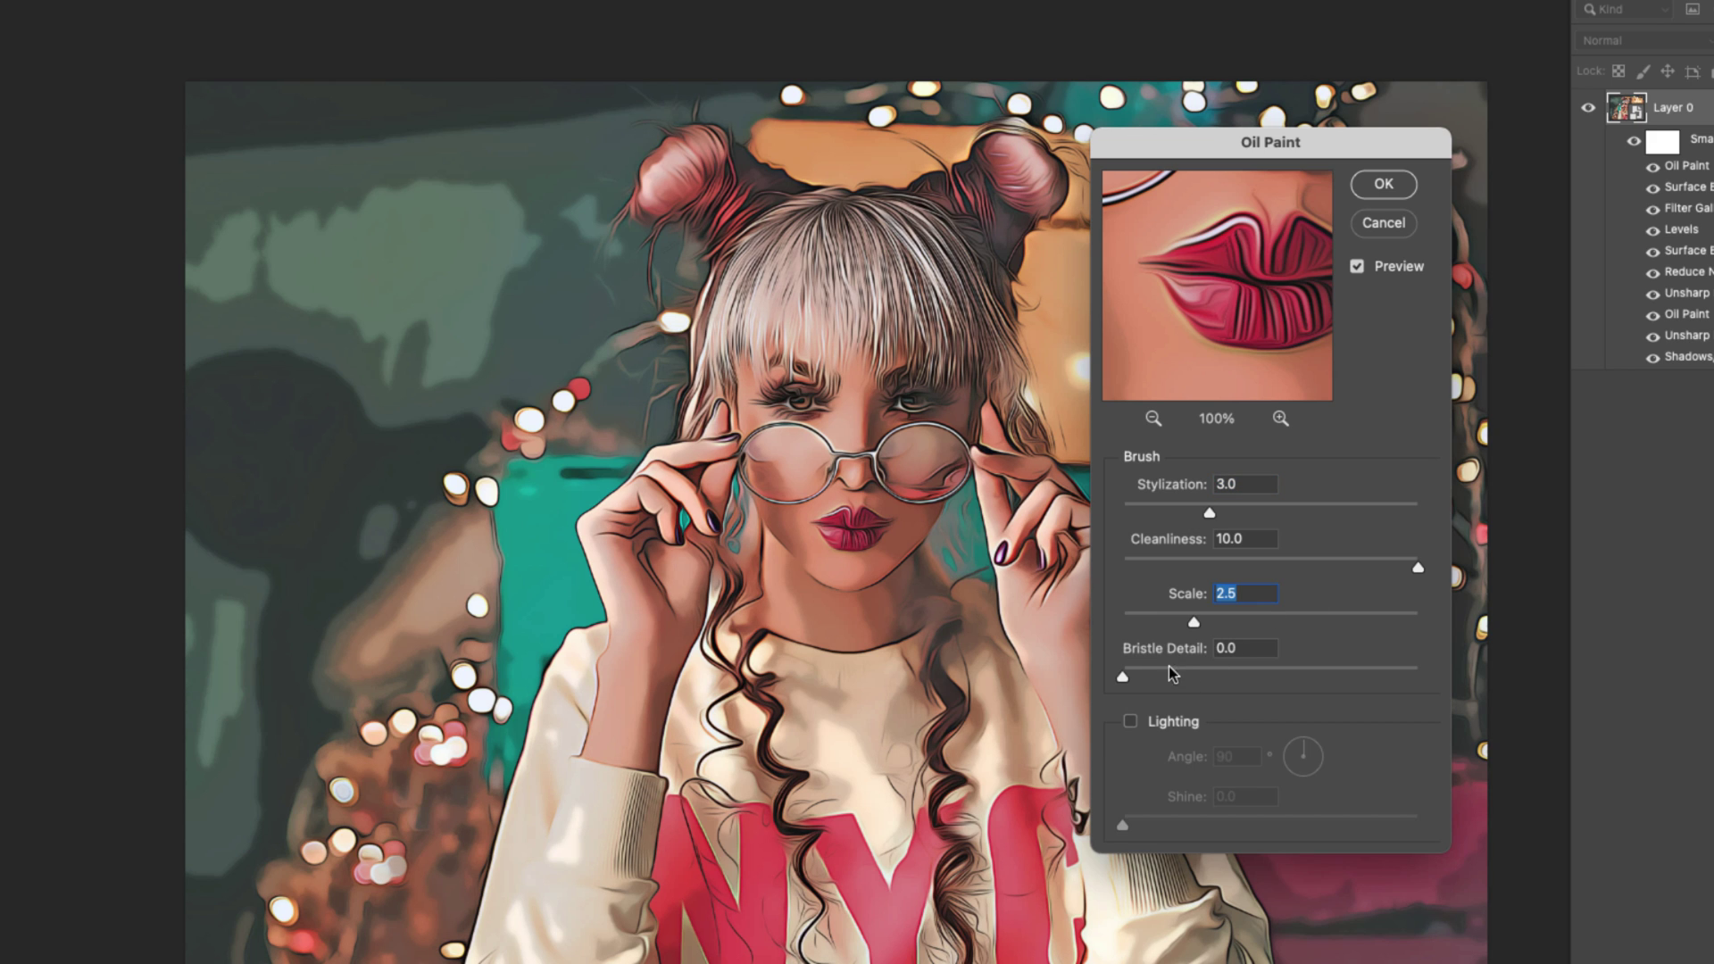
{"action": "left_click", "coordinate": [1375, 186]}
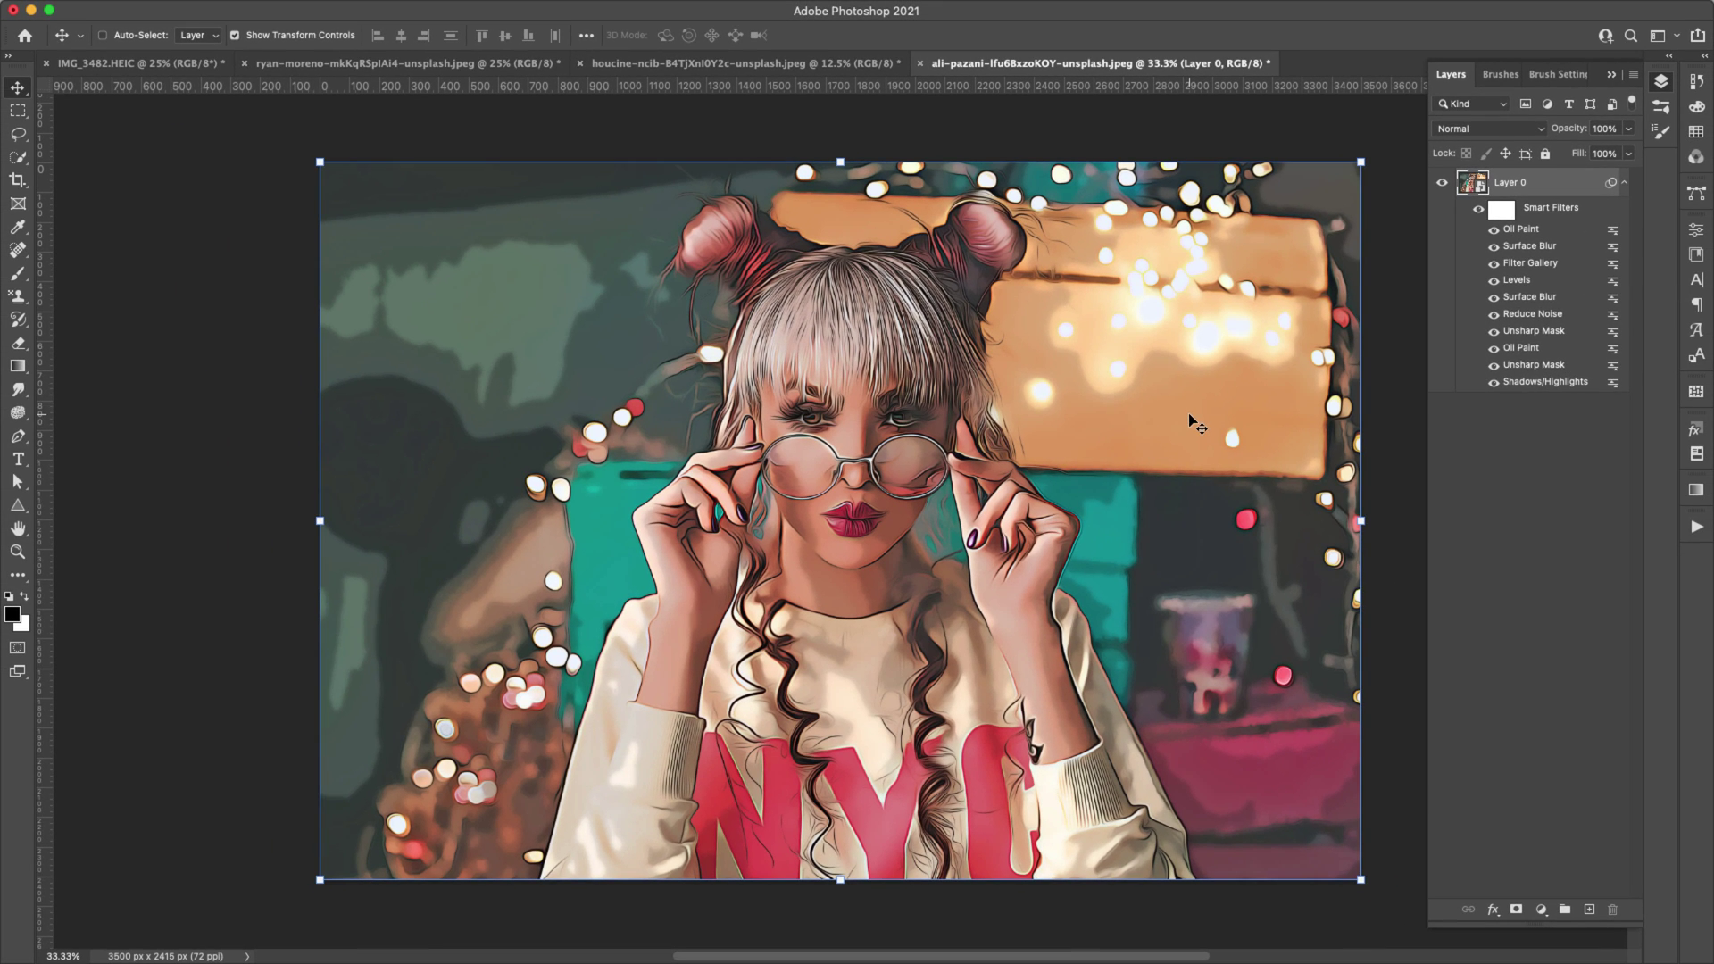
Step: Apply a third Unsharp Mask filter to Layer 0 with amount 80%, radius 2.5 pixels and threshold 0
{"action": "mouse_move", "coordinate": [487, 4]}
{"action": "left_click", "coordinate": [415, 12]}
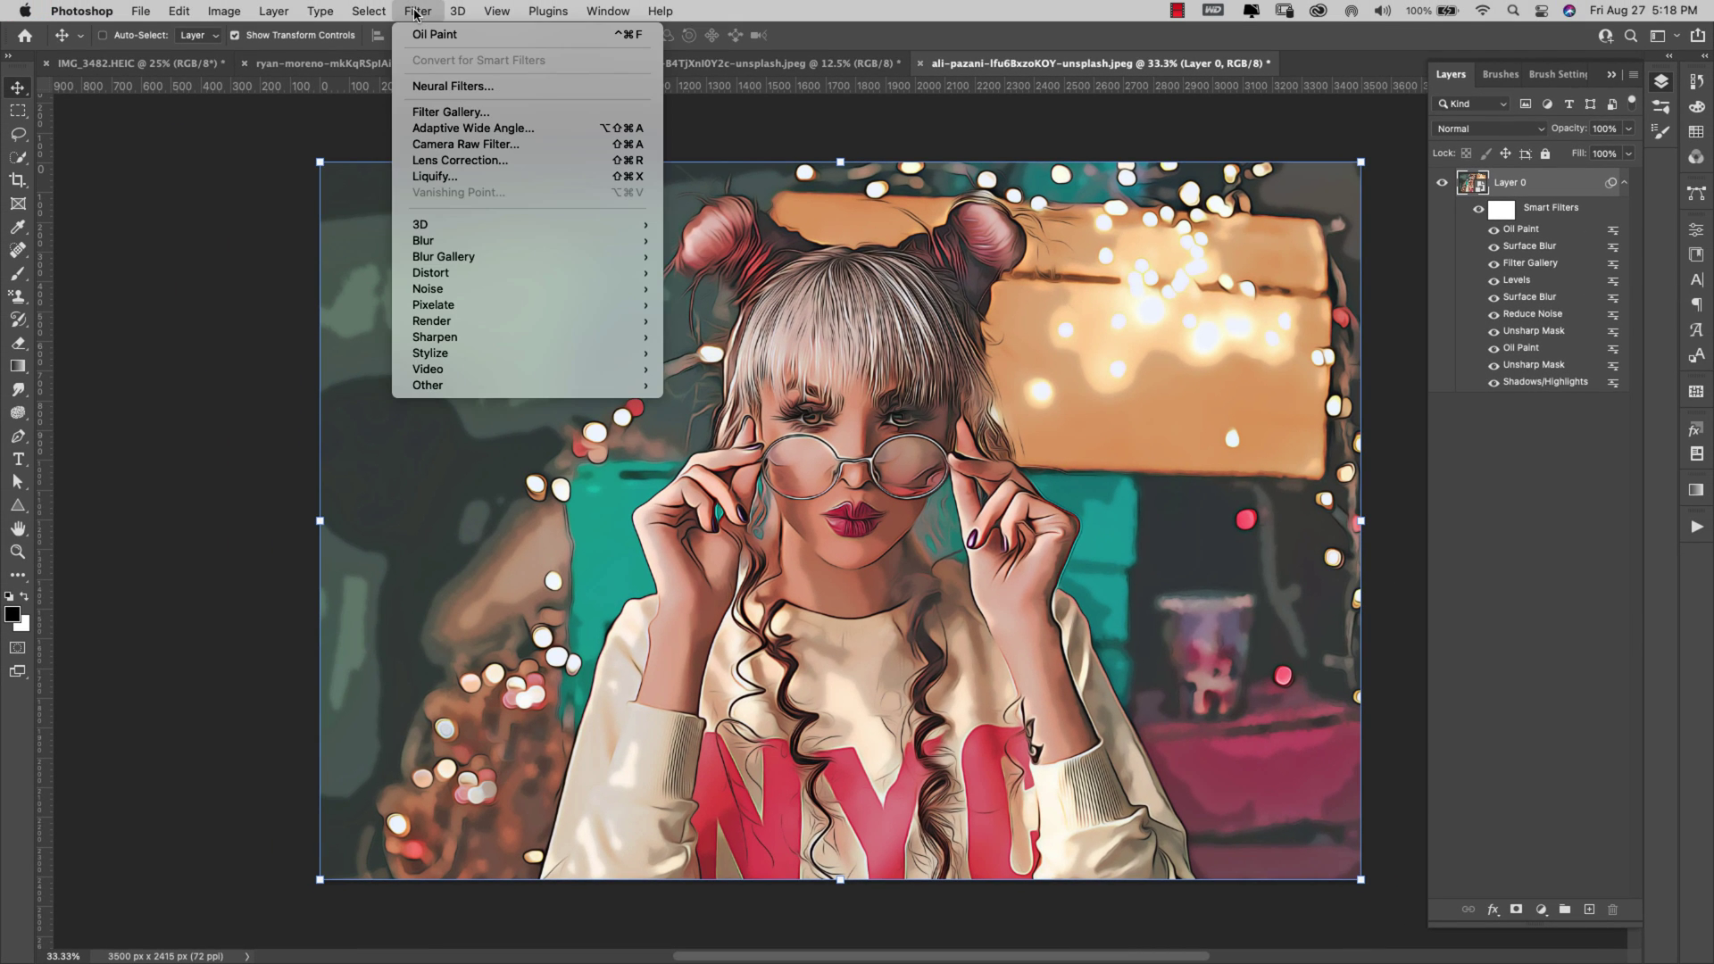
{"action": "mouse_move", "coordinate": [454, 339]}
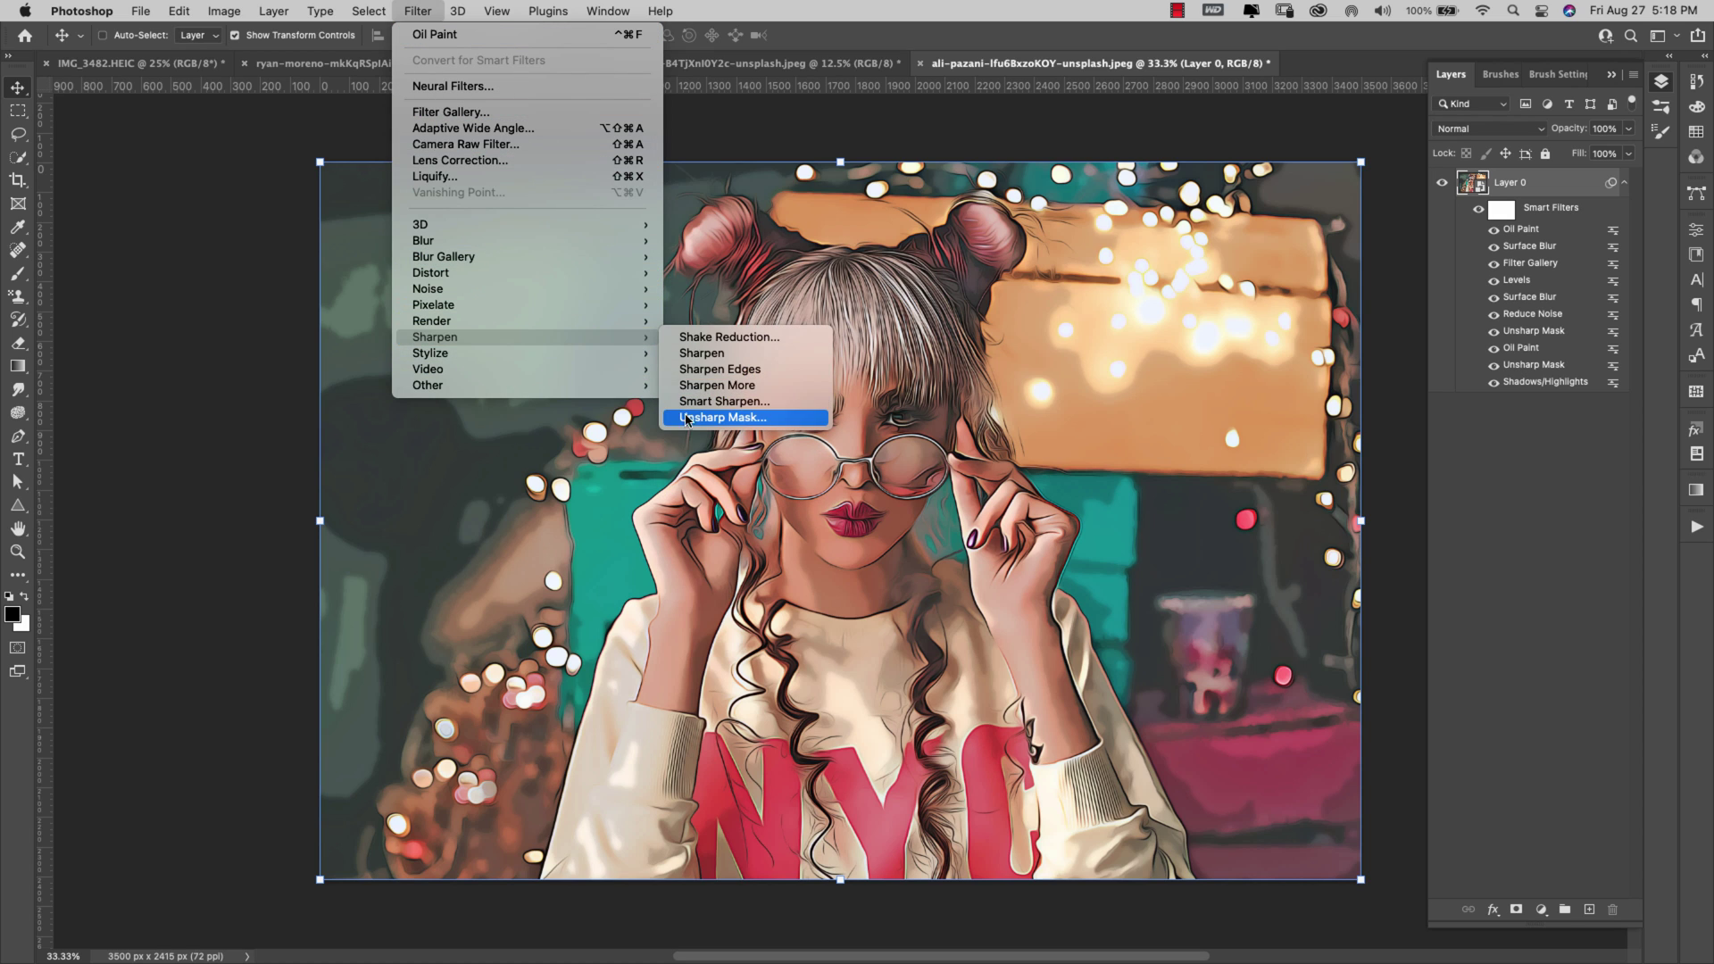
{"action": "left_click", "coordinate": [691, 418]}
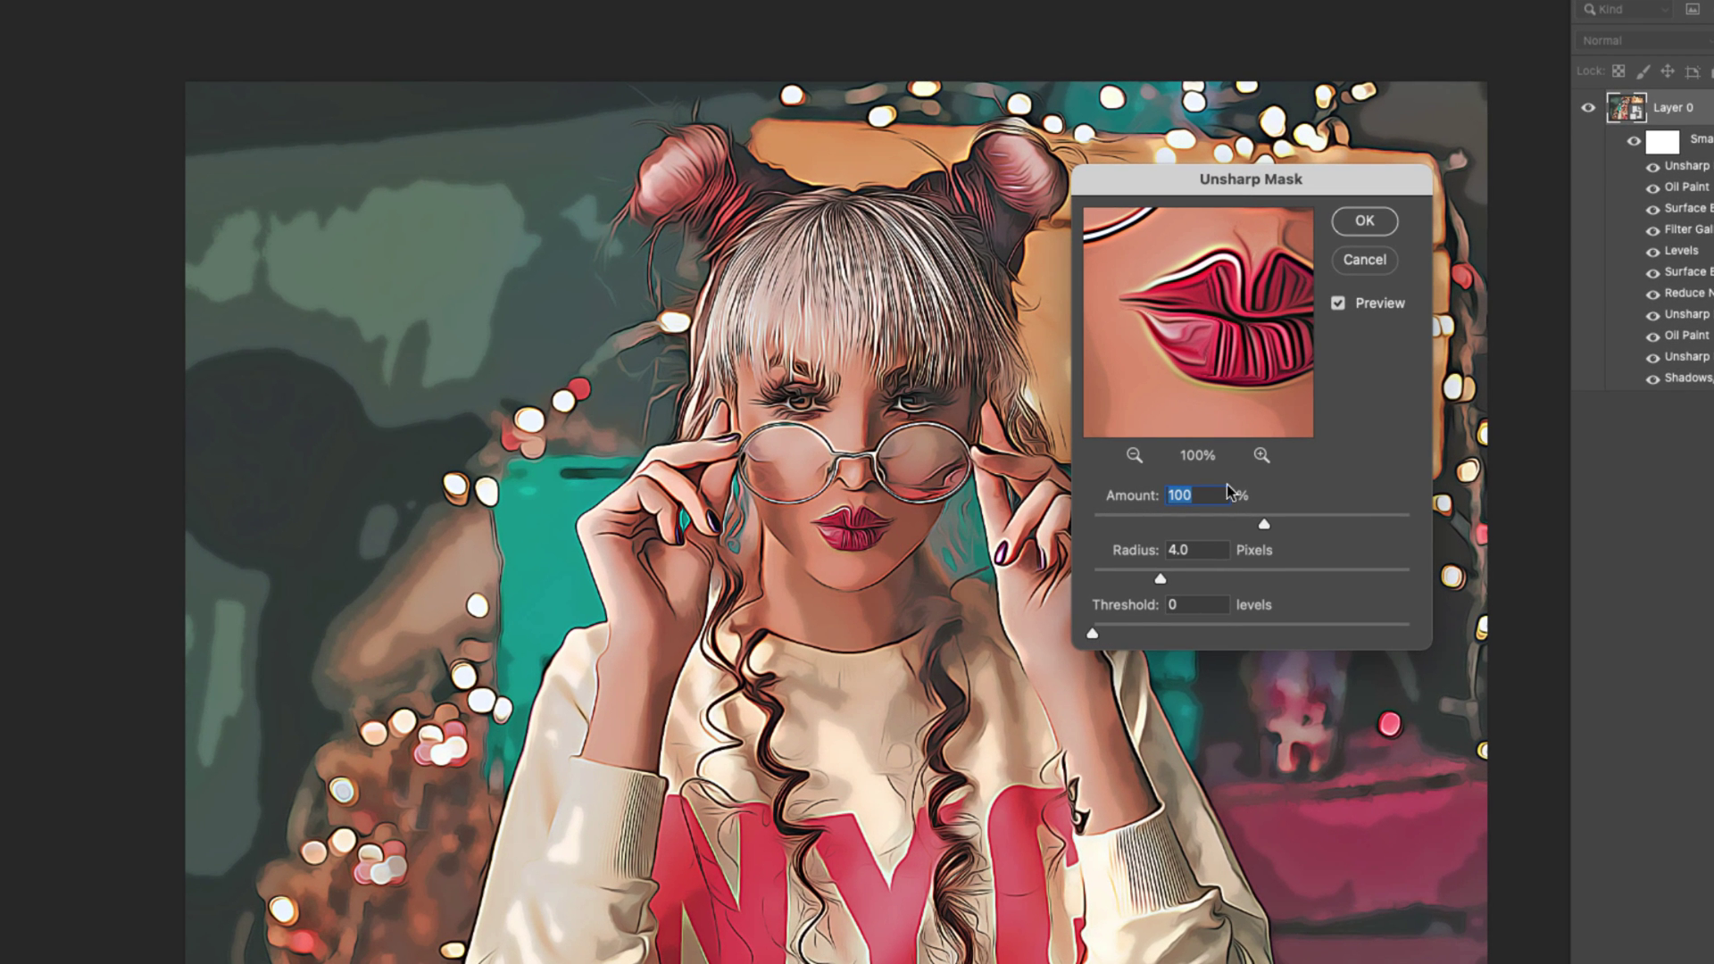
{"action": "left_click_drag", "start_coordinate": [1266, 527], "coordinate": [1231, 529]}
{"action": "left_click_drag", "start_coordinate": [1161, 580], "coordinate": [1135, 579]}
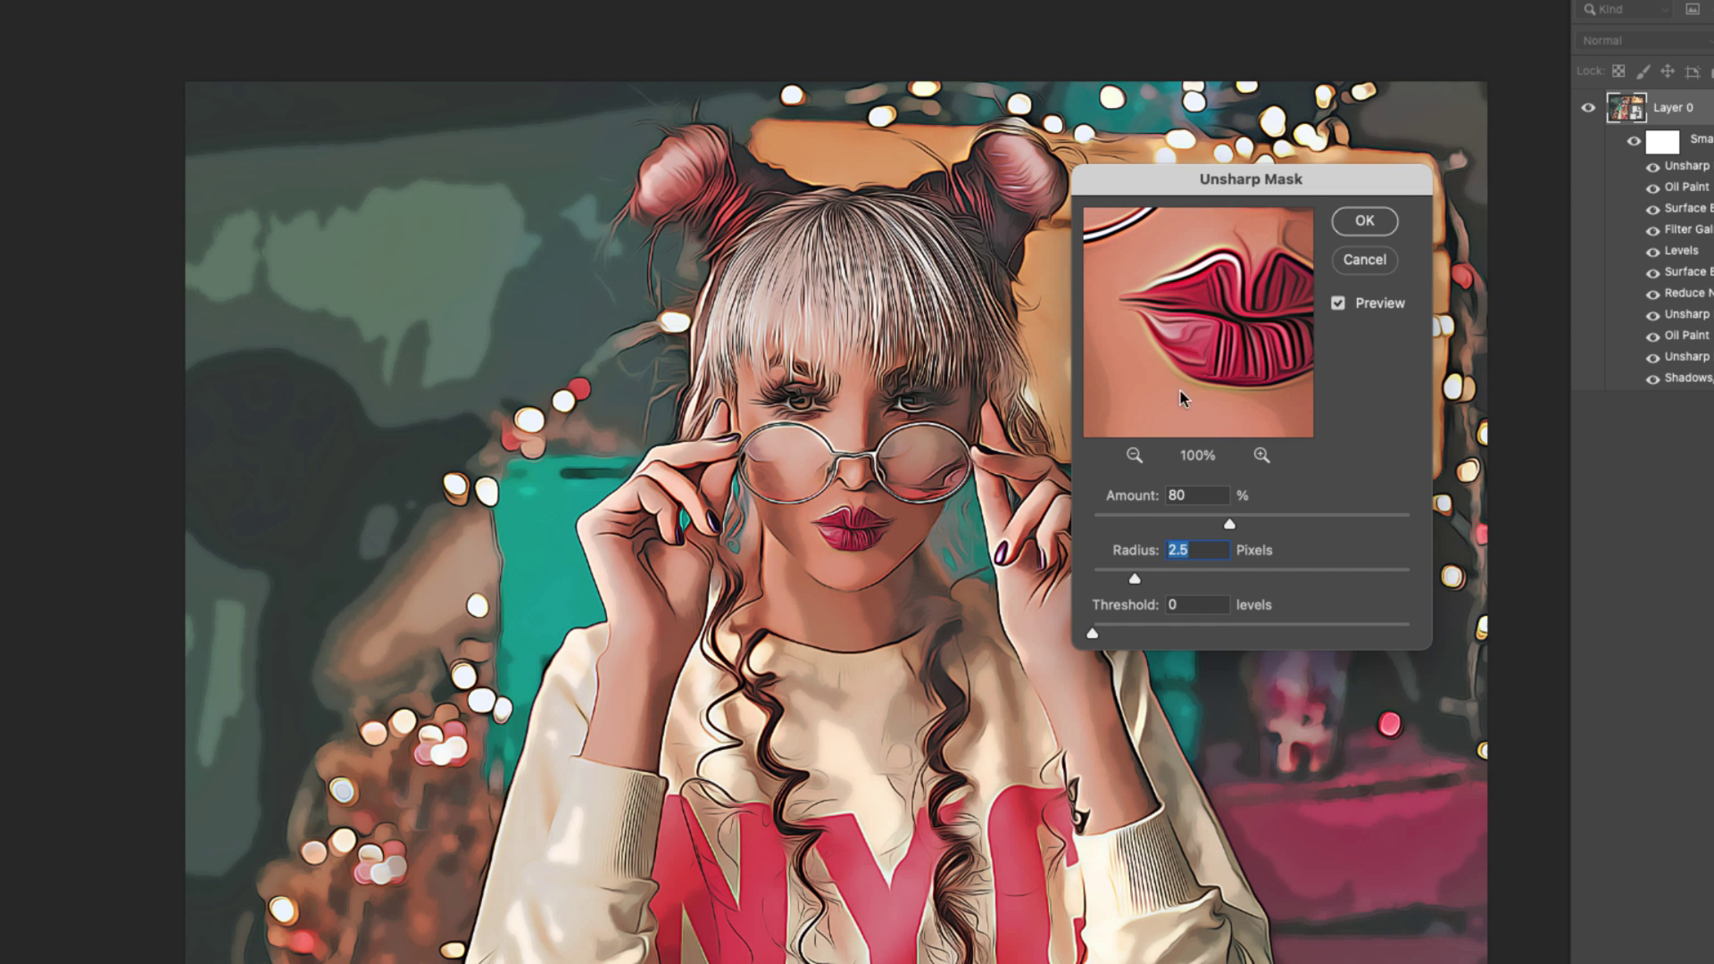
{"action": "left_click", "coordinate": [1364, 221]}
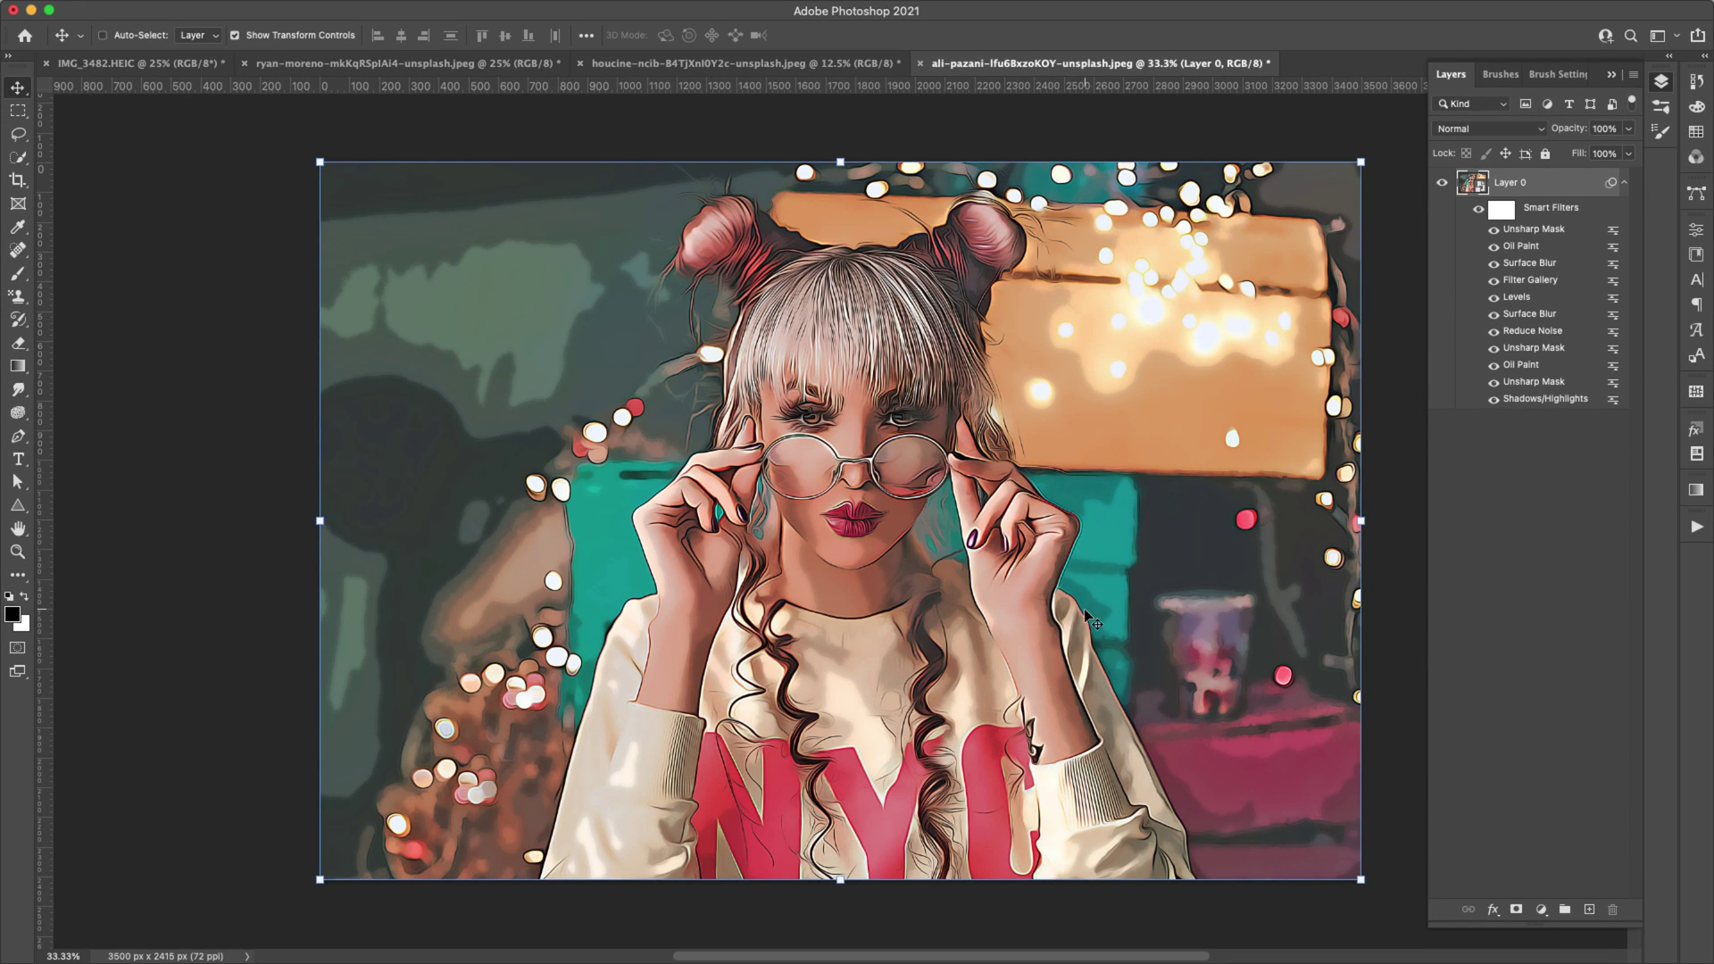
Step: Apply a Vibrance adjustment to Layer 0 with vibrance set to 50 and saturation 0, and return to the Move tool
{"action": "mouse_move", "coordinate": [218, 4]}
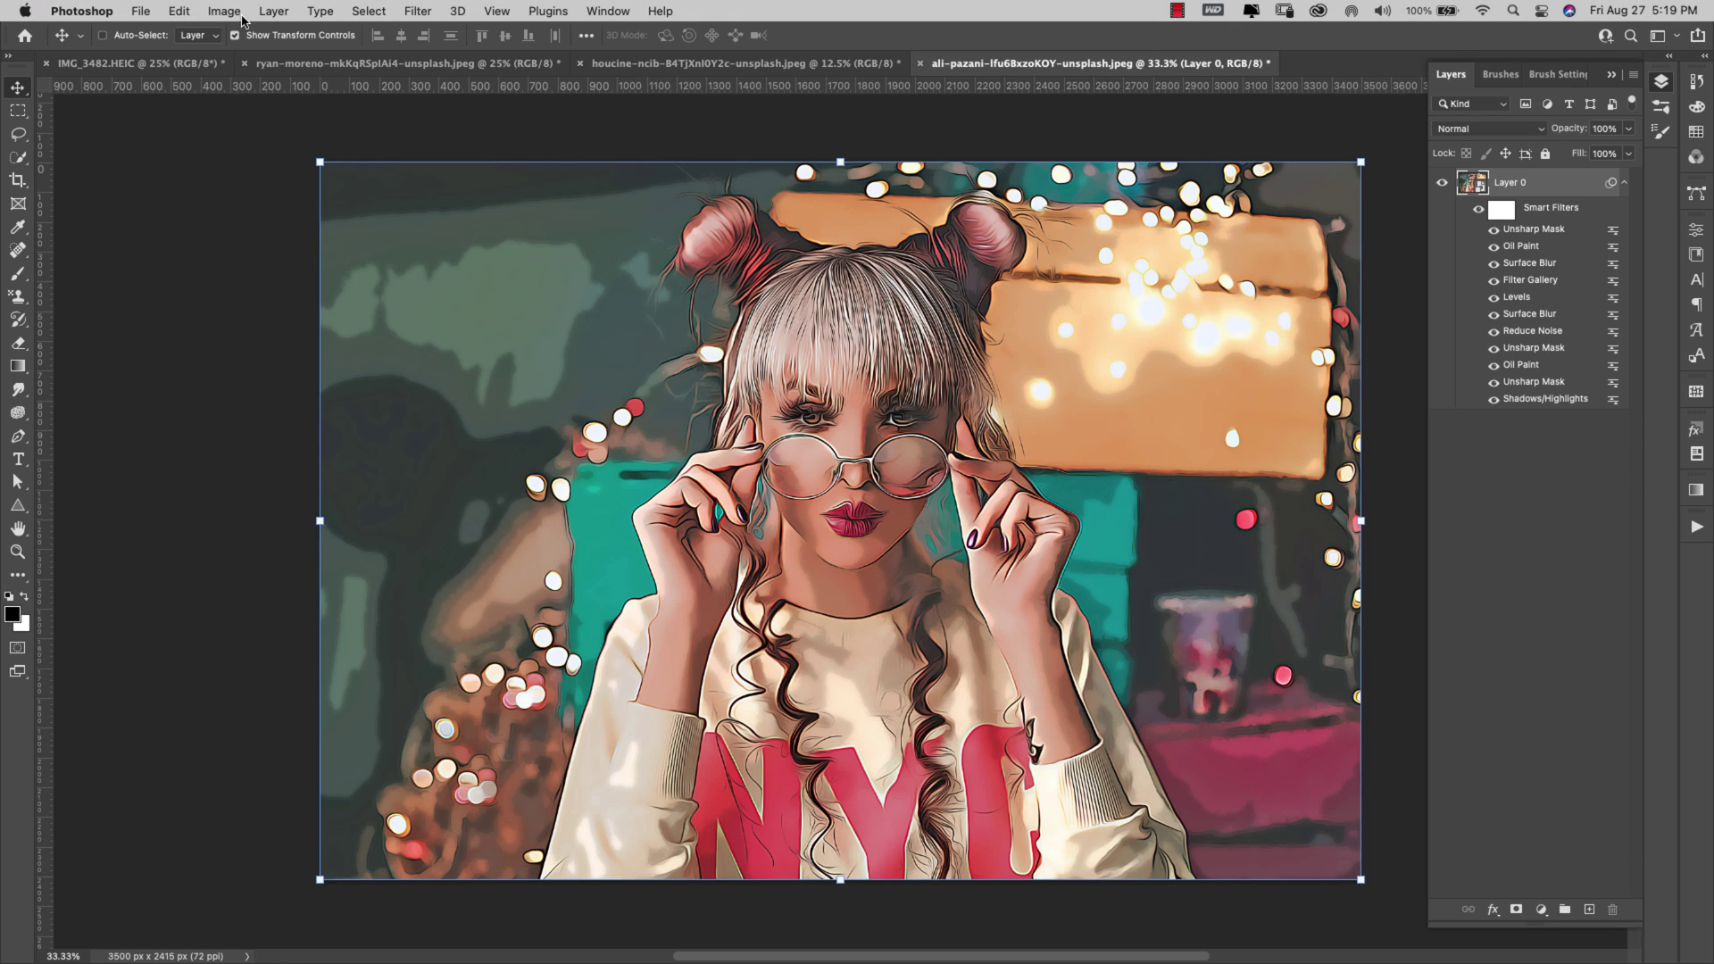
{"action": "left_click", "coordinate": [218, 13]}
{"action": "mouse_move", "coordinate": [243, 63]}
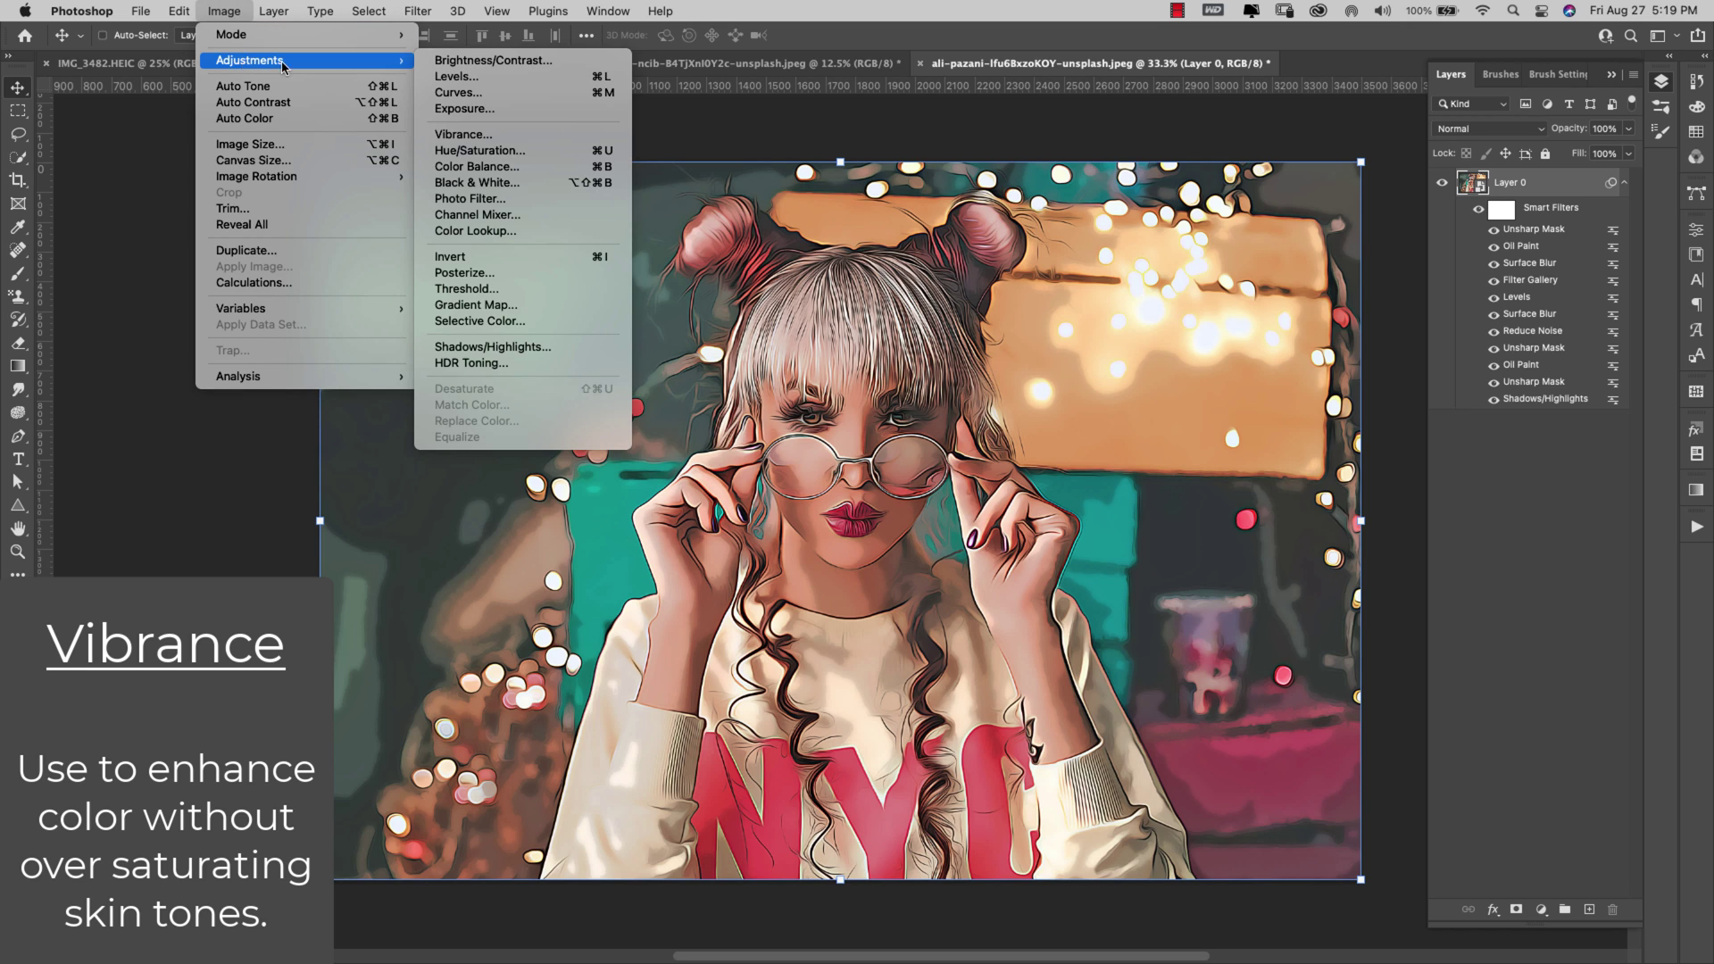
{"action": "left_click", "coordinate": [496, 135]}
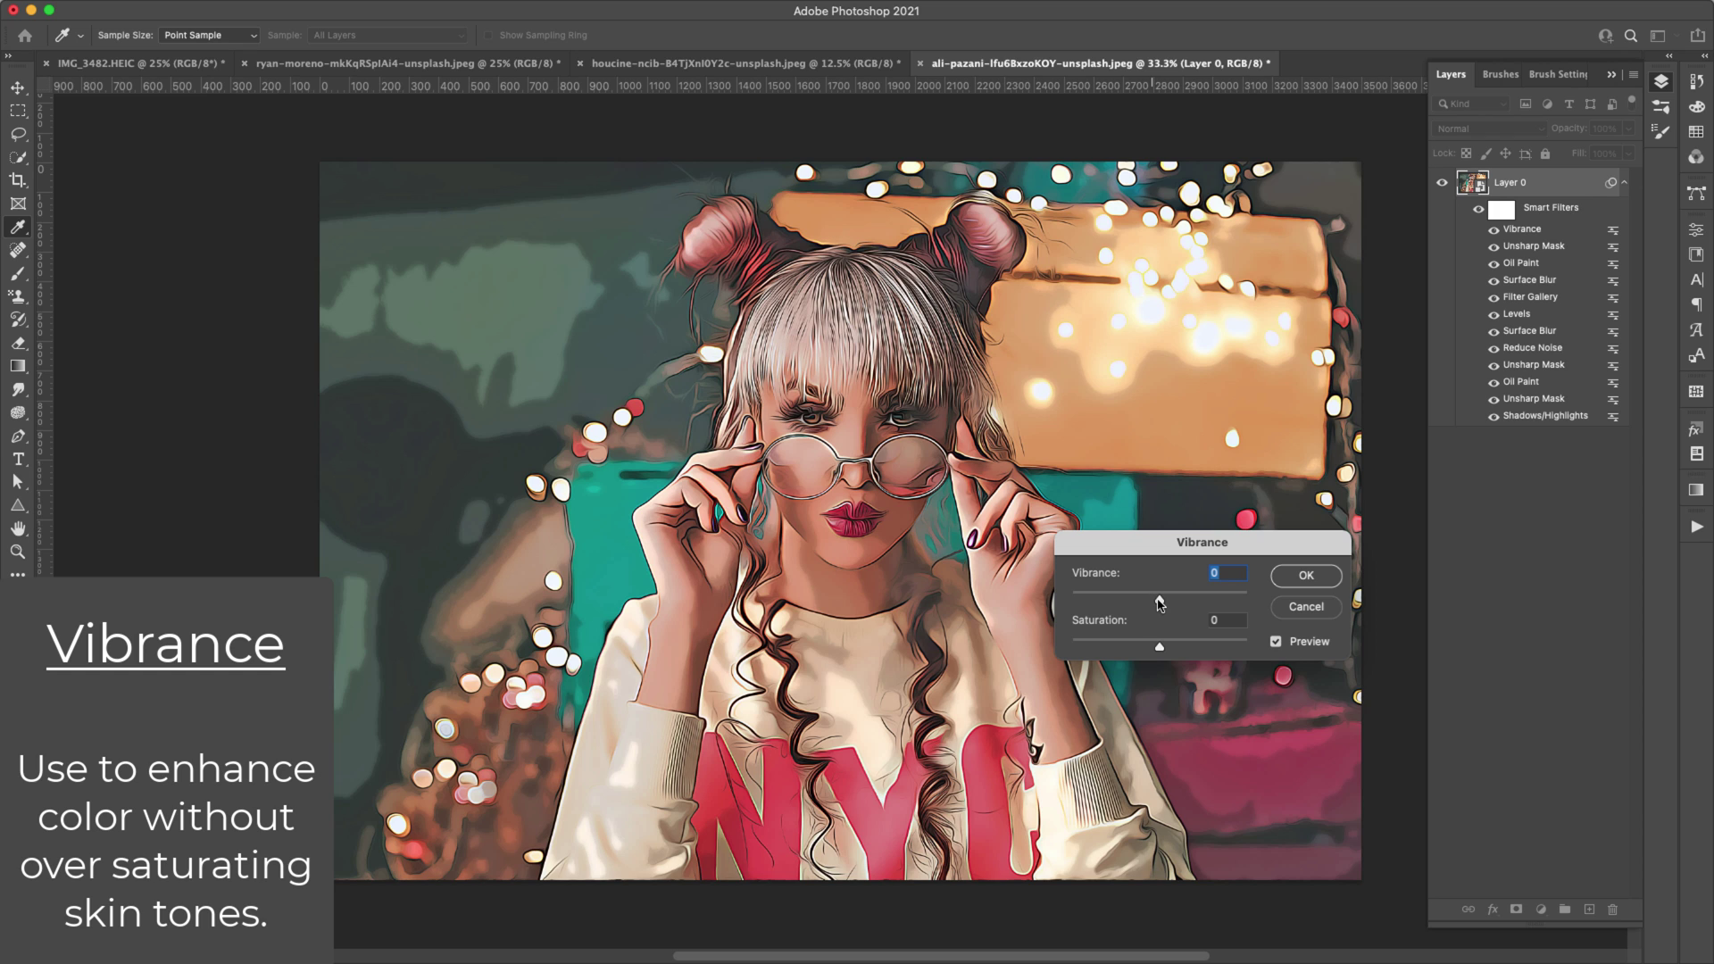
{"action": "left_click_drag", "start_coordinate": [1160, 599], "coordinate": [1203, 599]}
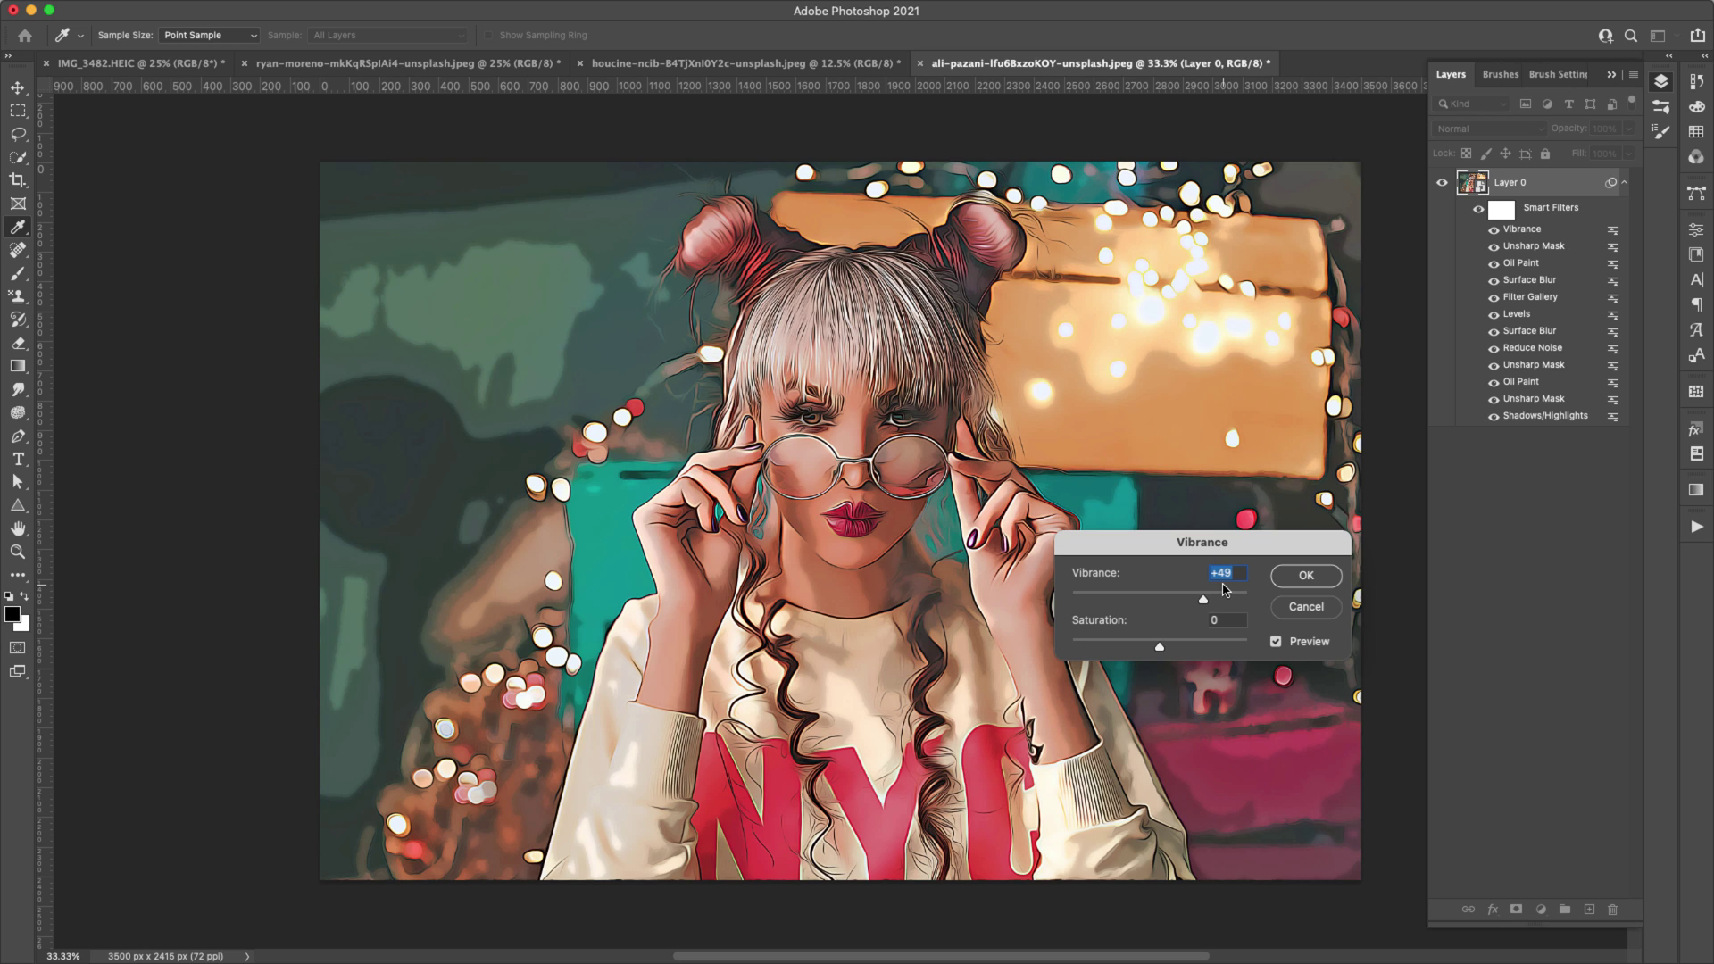
{"action": "type", "text": "50"}
{"action": "left_click", "coordinate": [1306, 576]}
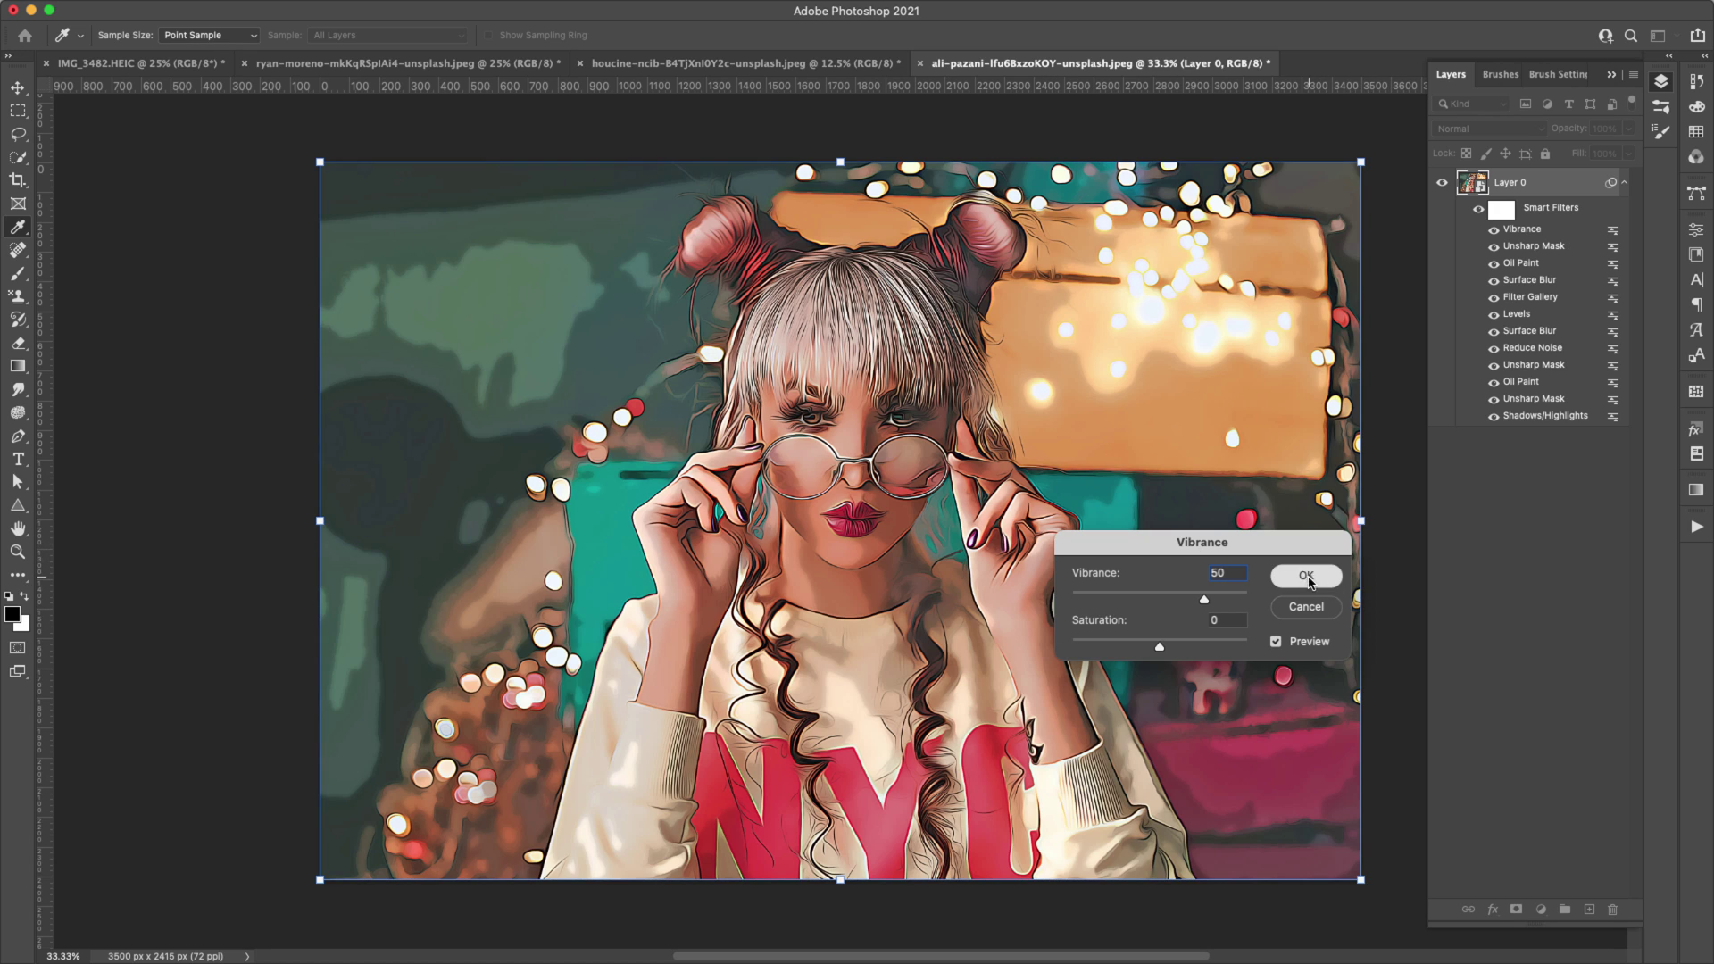
{"action": "key", "text": "v"}
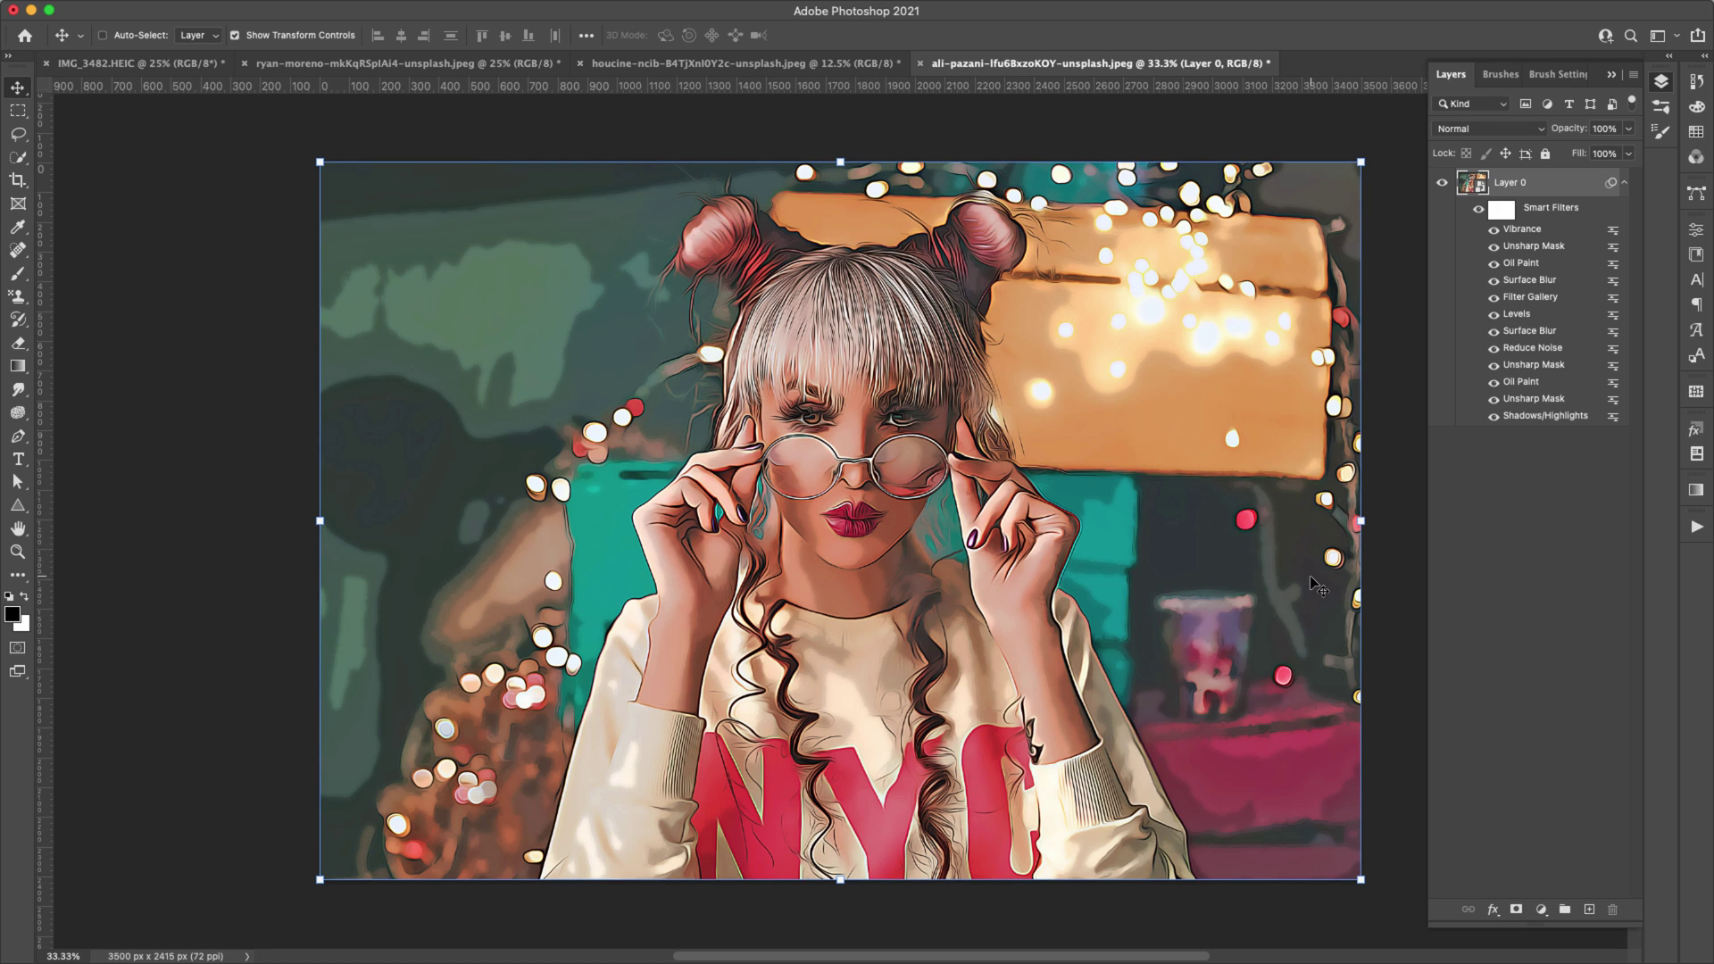
Step: Stop recording the Cartoon Demo action and collapse its list of recorded commands
{"action": "left_click", "coordinate": [1697, 524]}
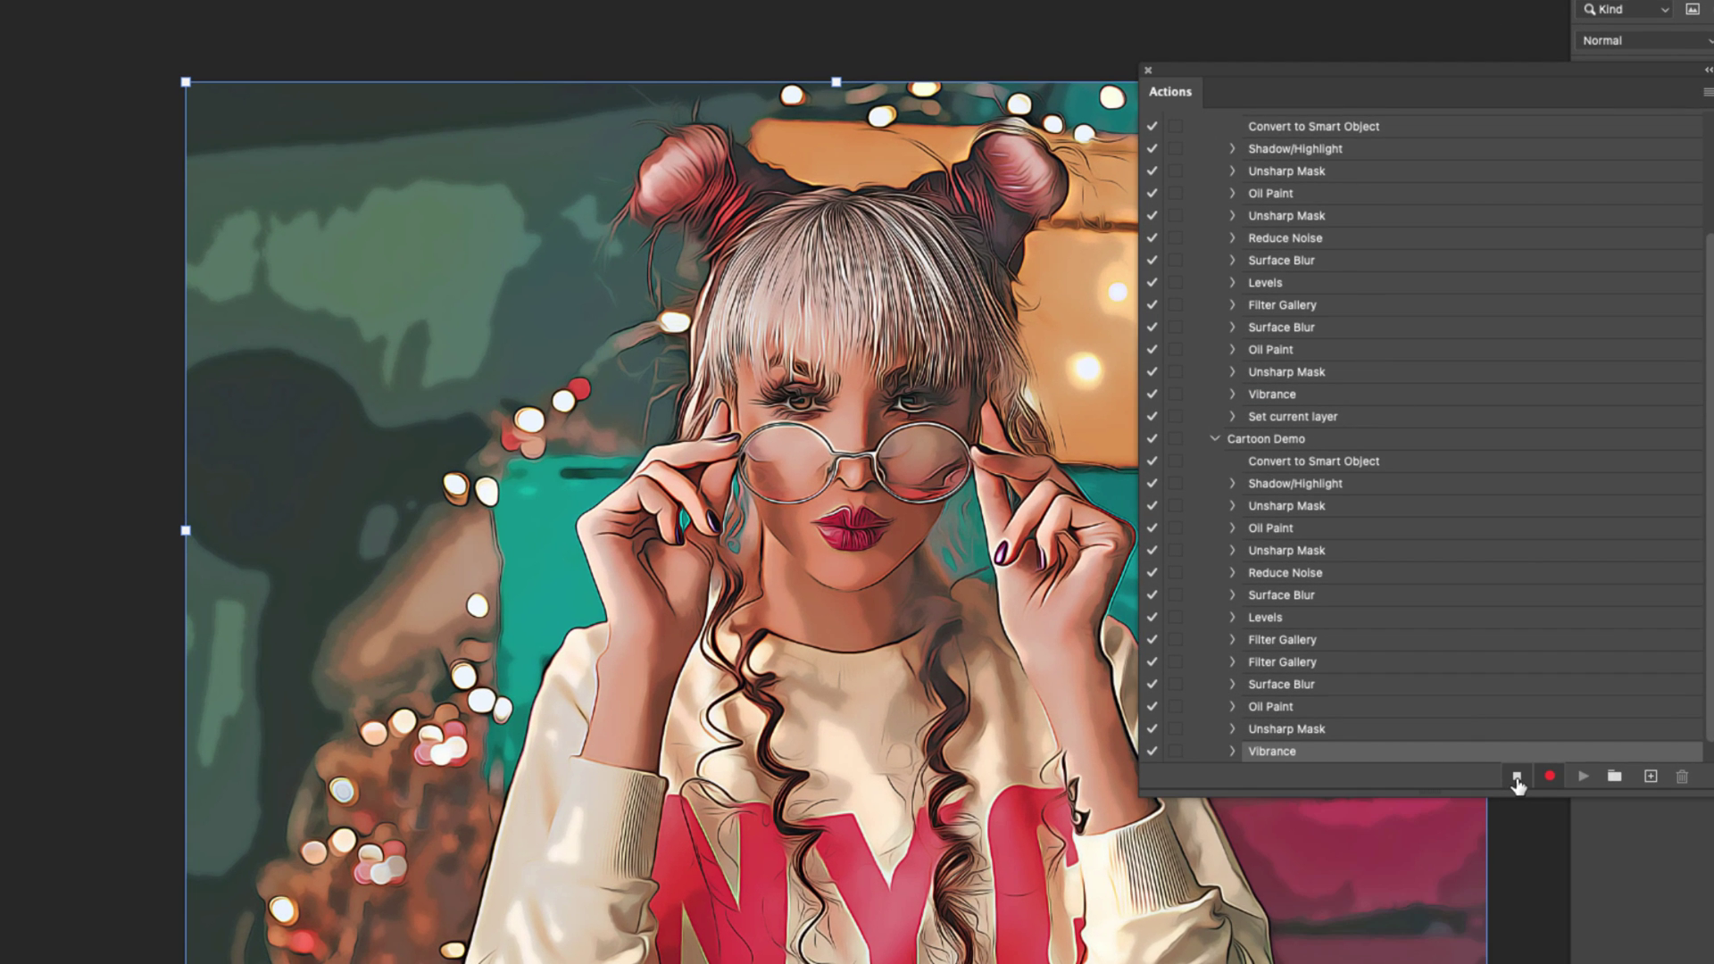
{"action": "left_click", "coordinate": [1517, 778]}
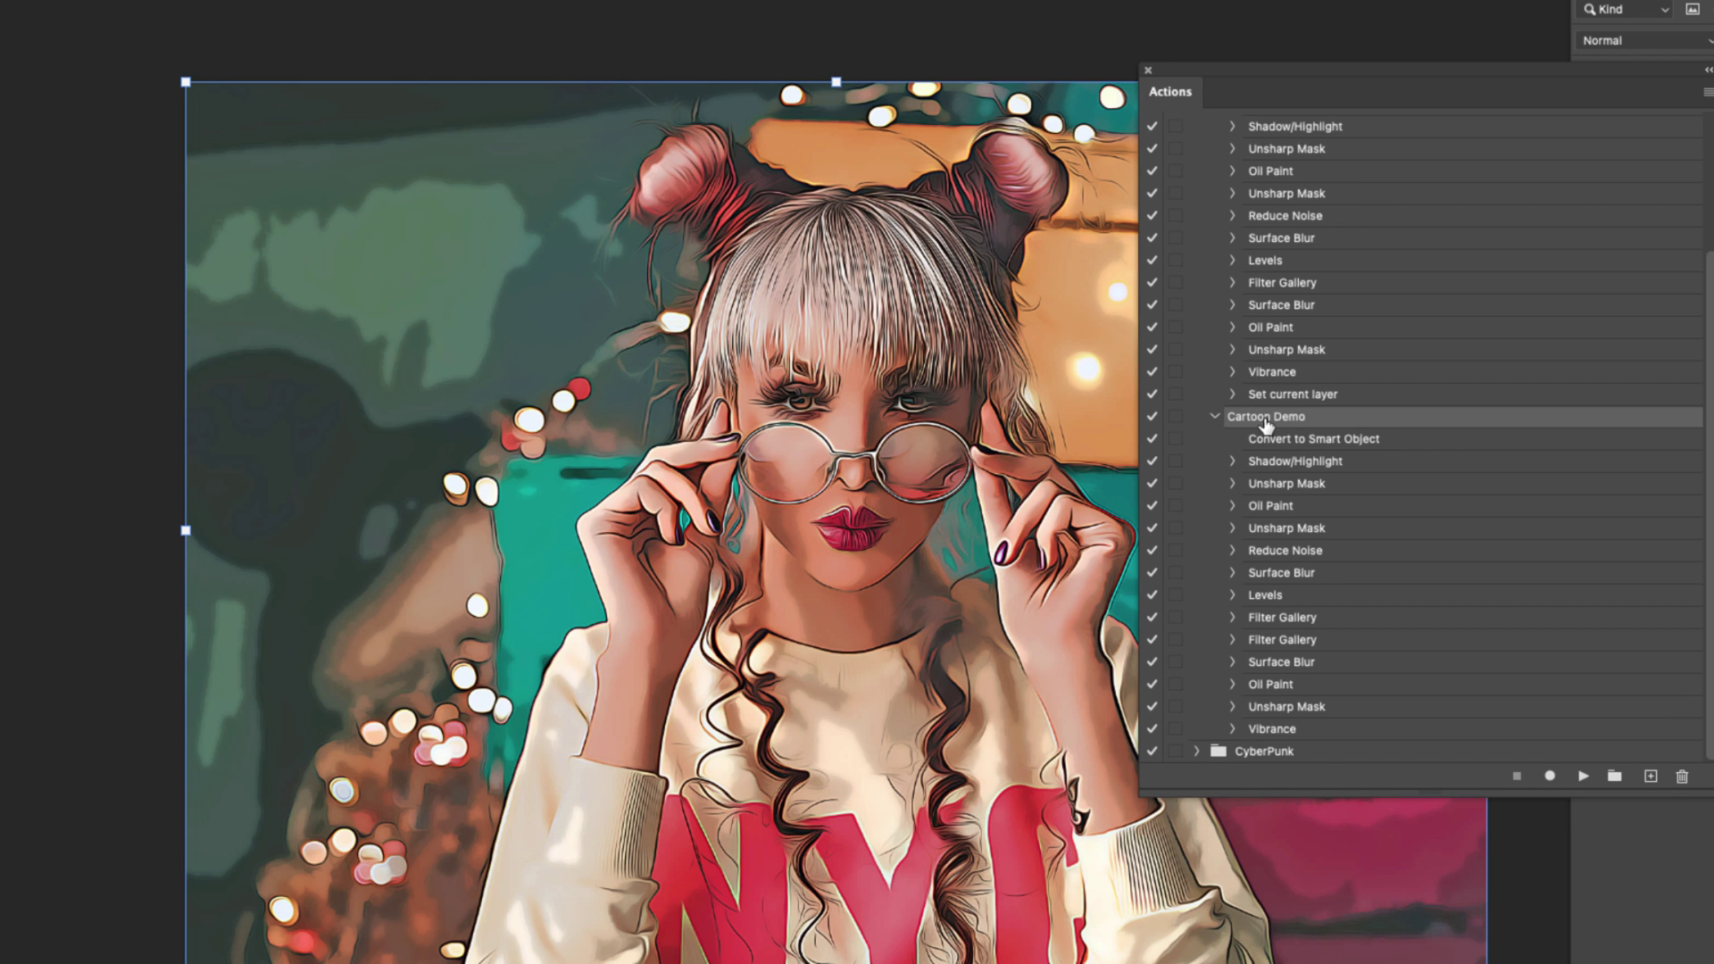
{"action": "left_click_drag", "start_coordinate": [1598, 82], "coordinate": [524, 12]}
{"action": "left_click", "coordinate": [141, 346]}
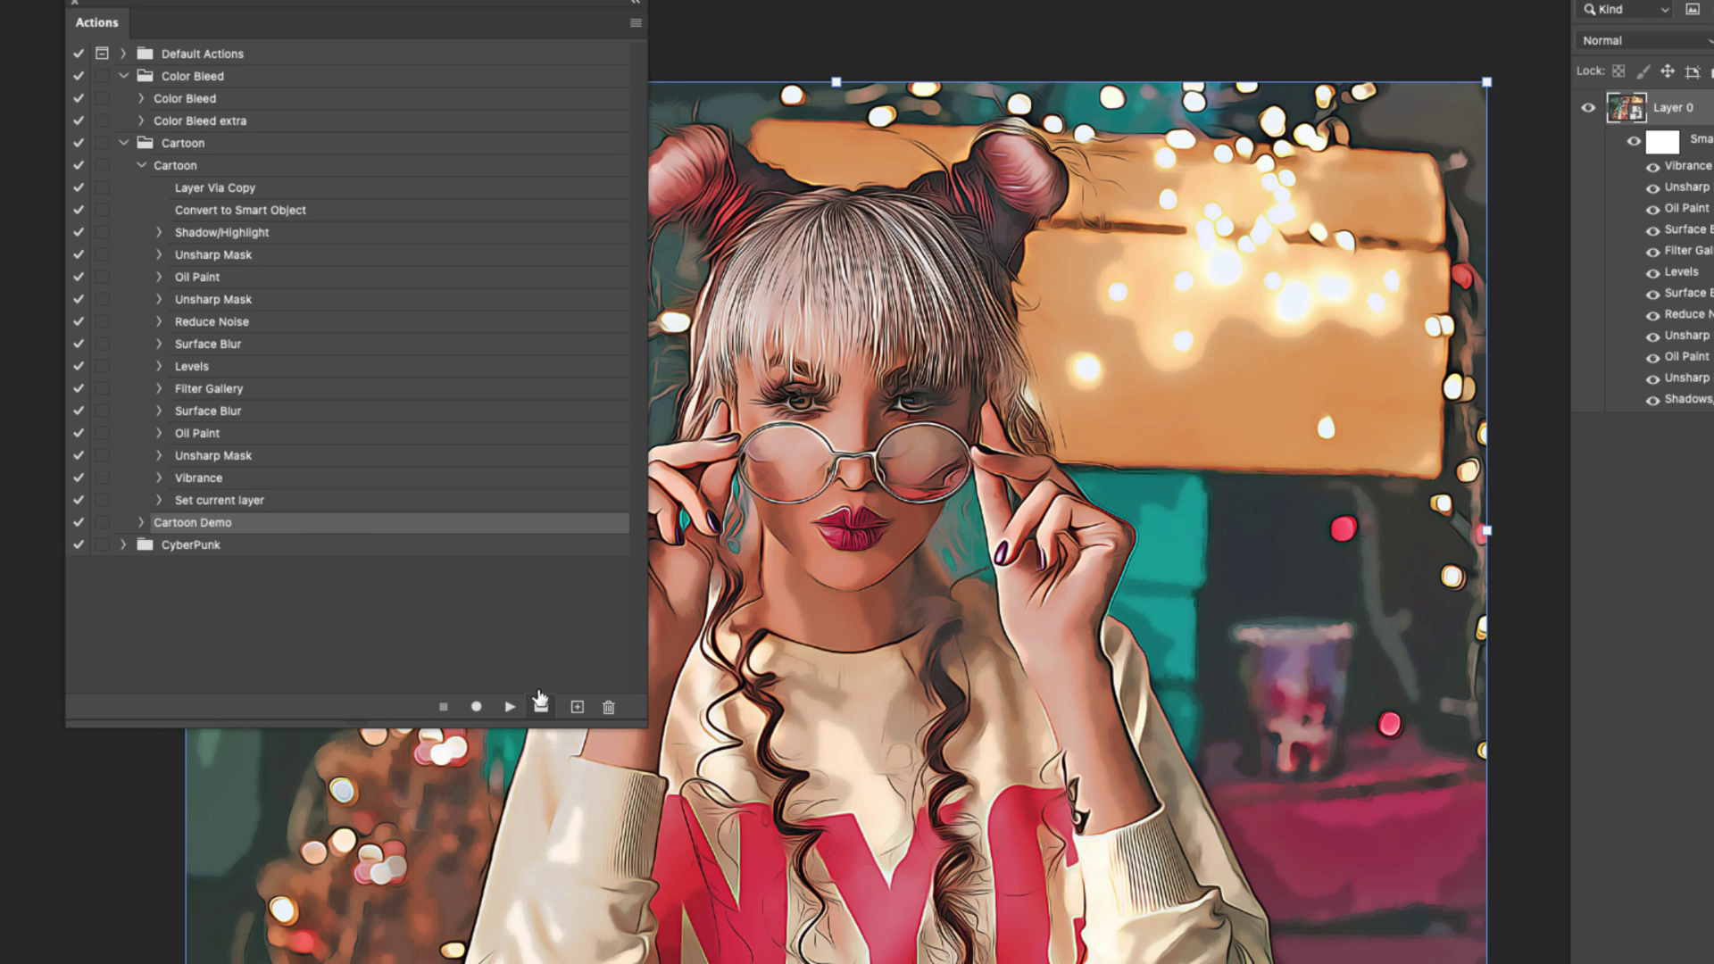
Step: Create a new action set named Cartoon 2, move the Cartoon Demo action into it and select the set
{"action": "left_click", "coordinate": [636, 25]}
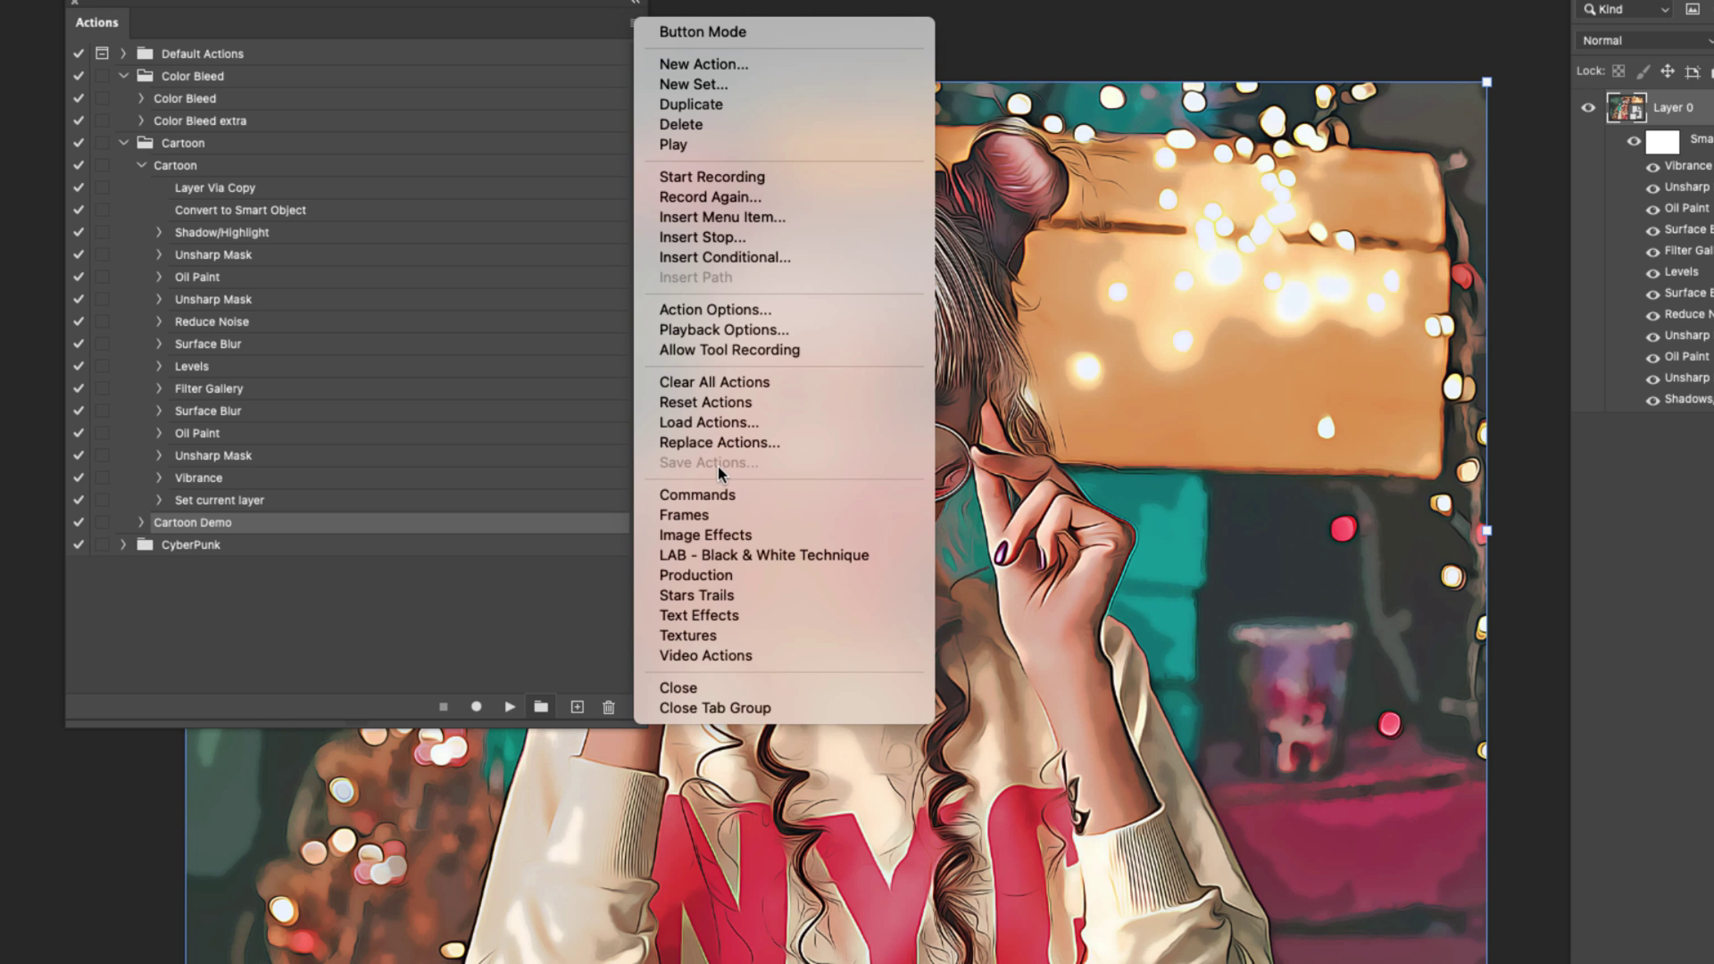
{"action": "left_click", "coordinate": [584, 520]}
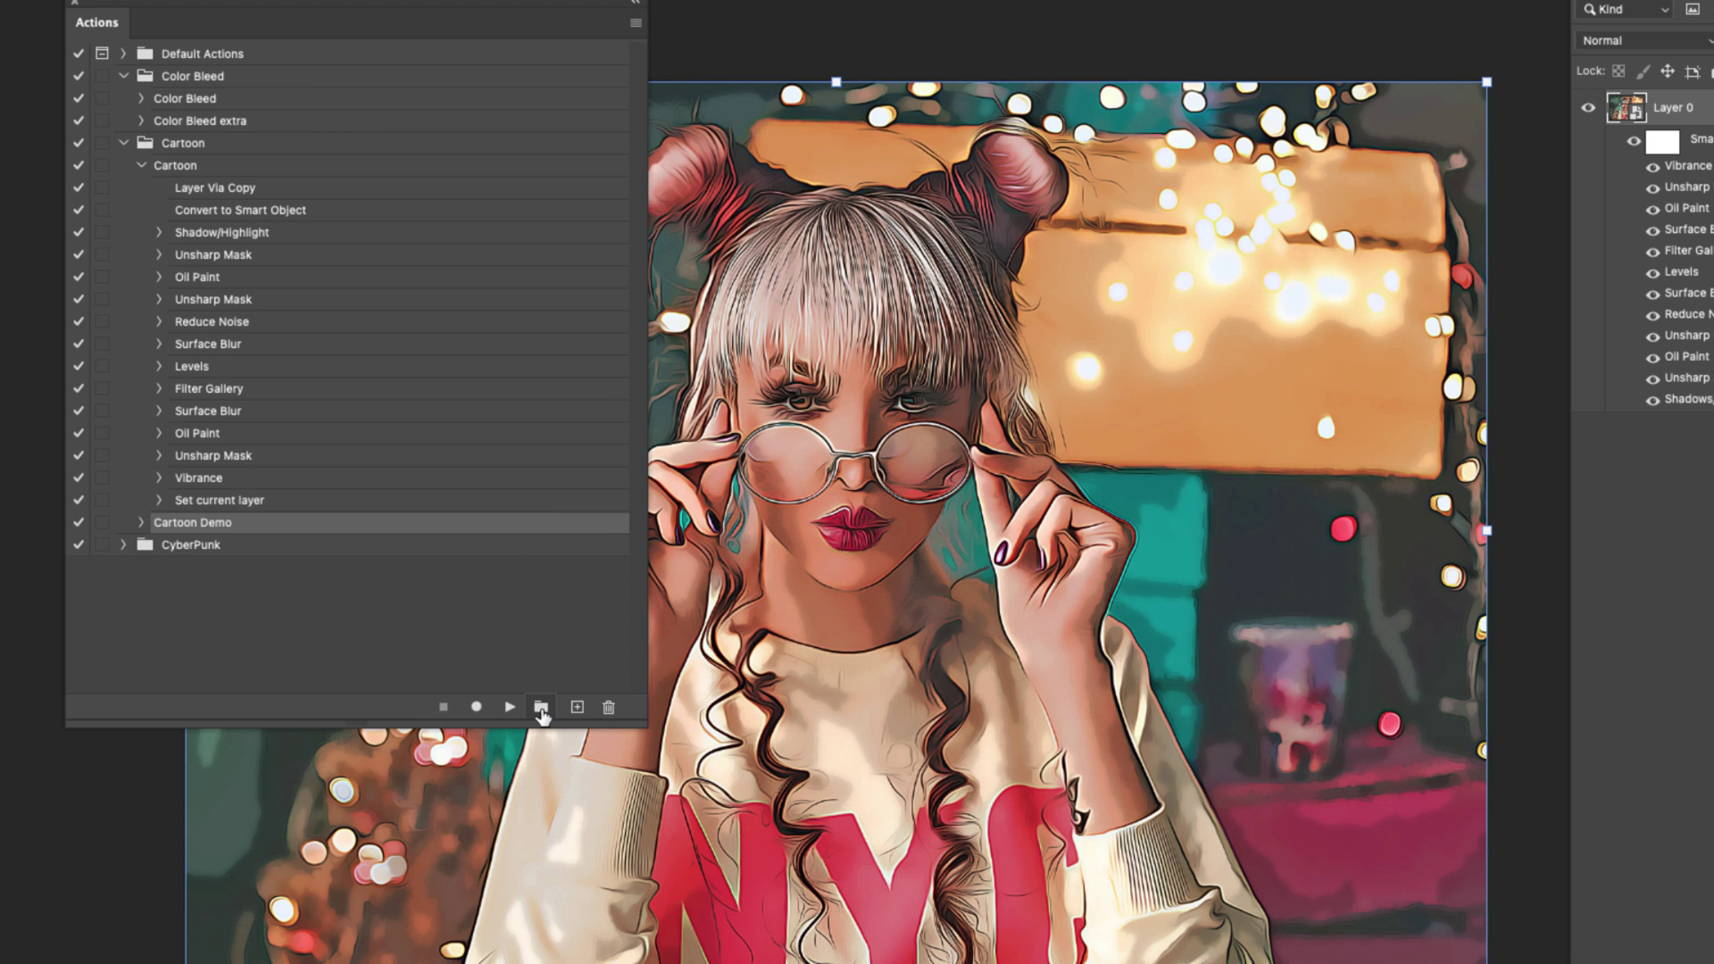
{"action": "left_click", "coordinate": [541, 710]}
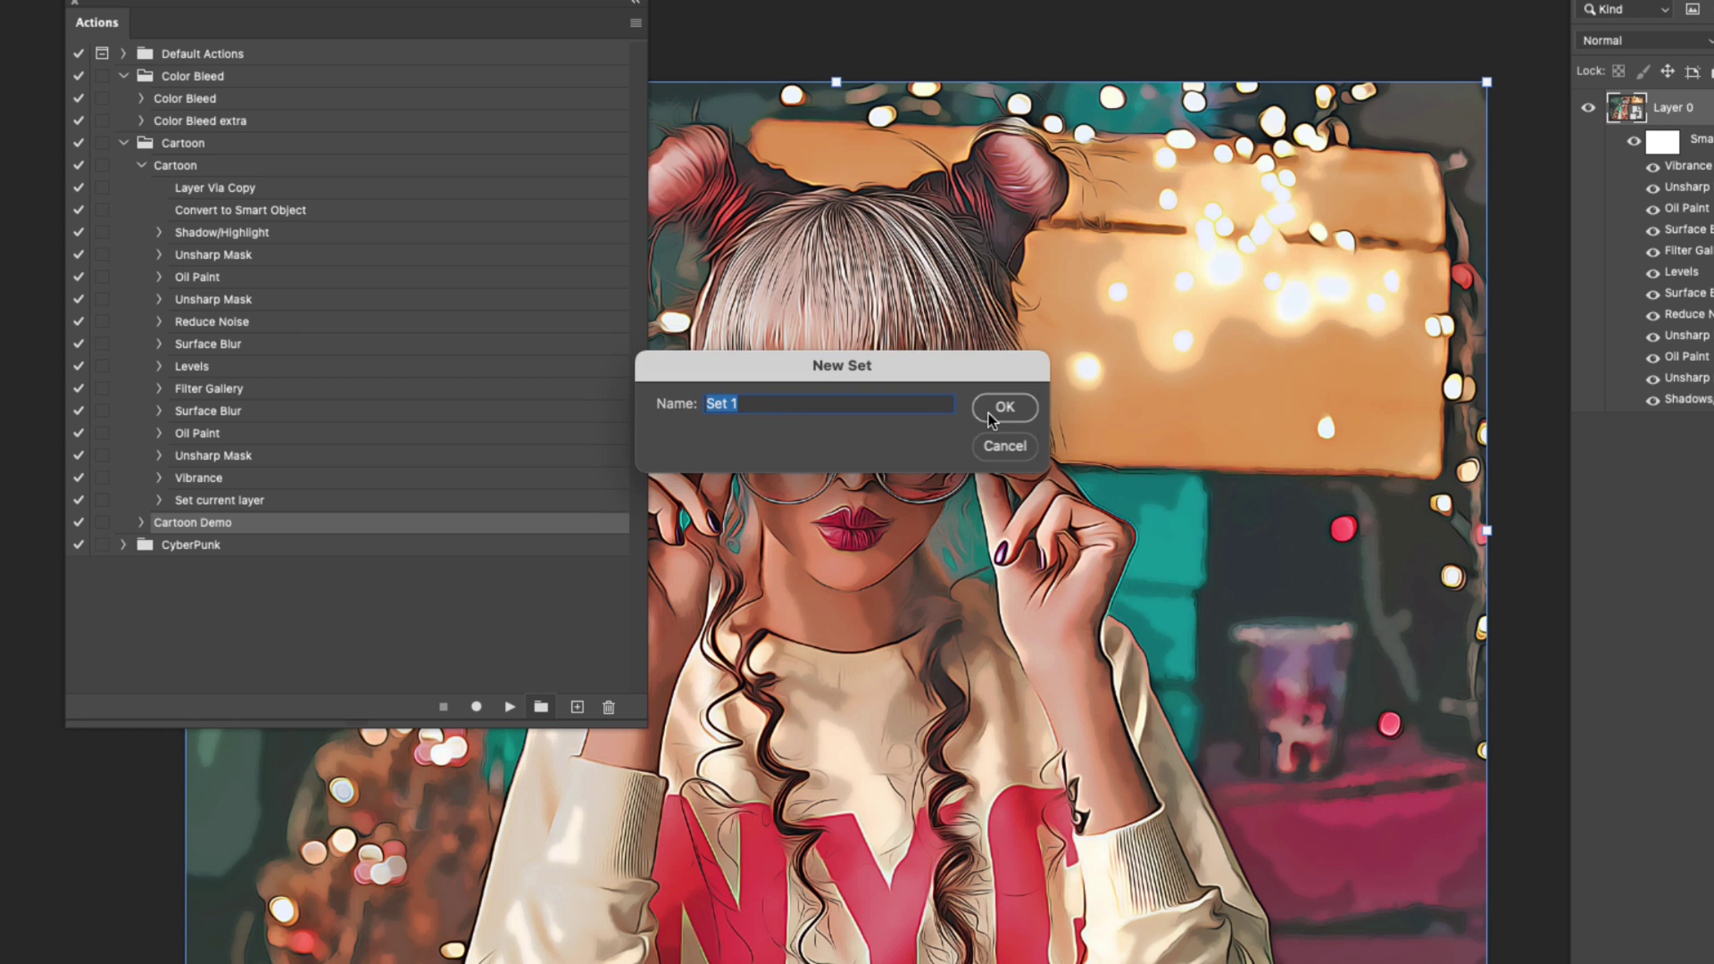
{"action": "type", "text": "Cartoon 2"}
{"action": "left_click", "coordinate": [1004, 407]}
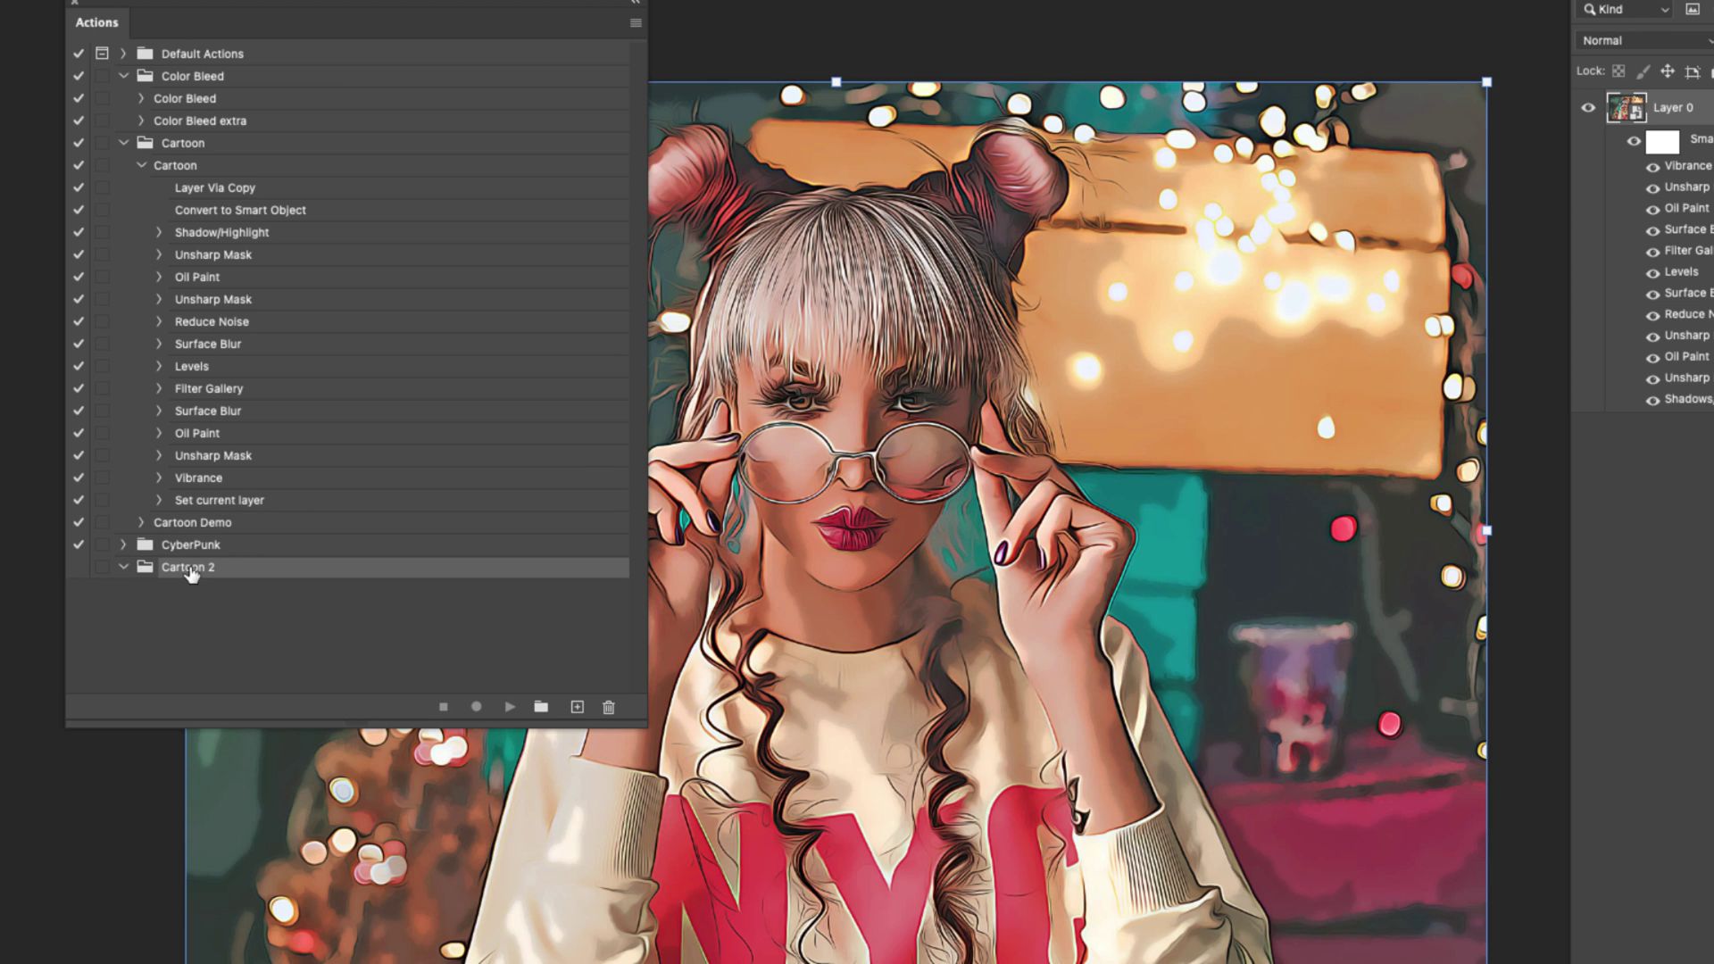
{"action": "left_click_drag", "start_coordinate": [200, 525], "coordinate": [215, 573]}
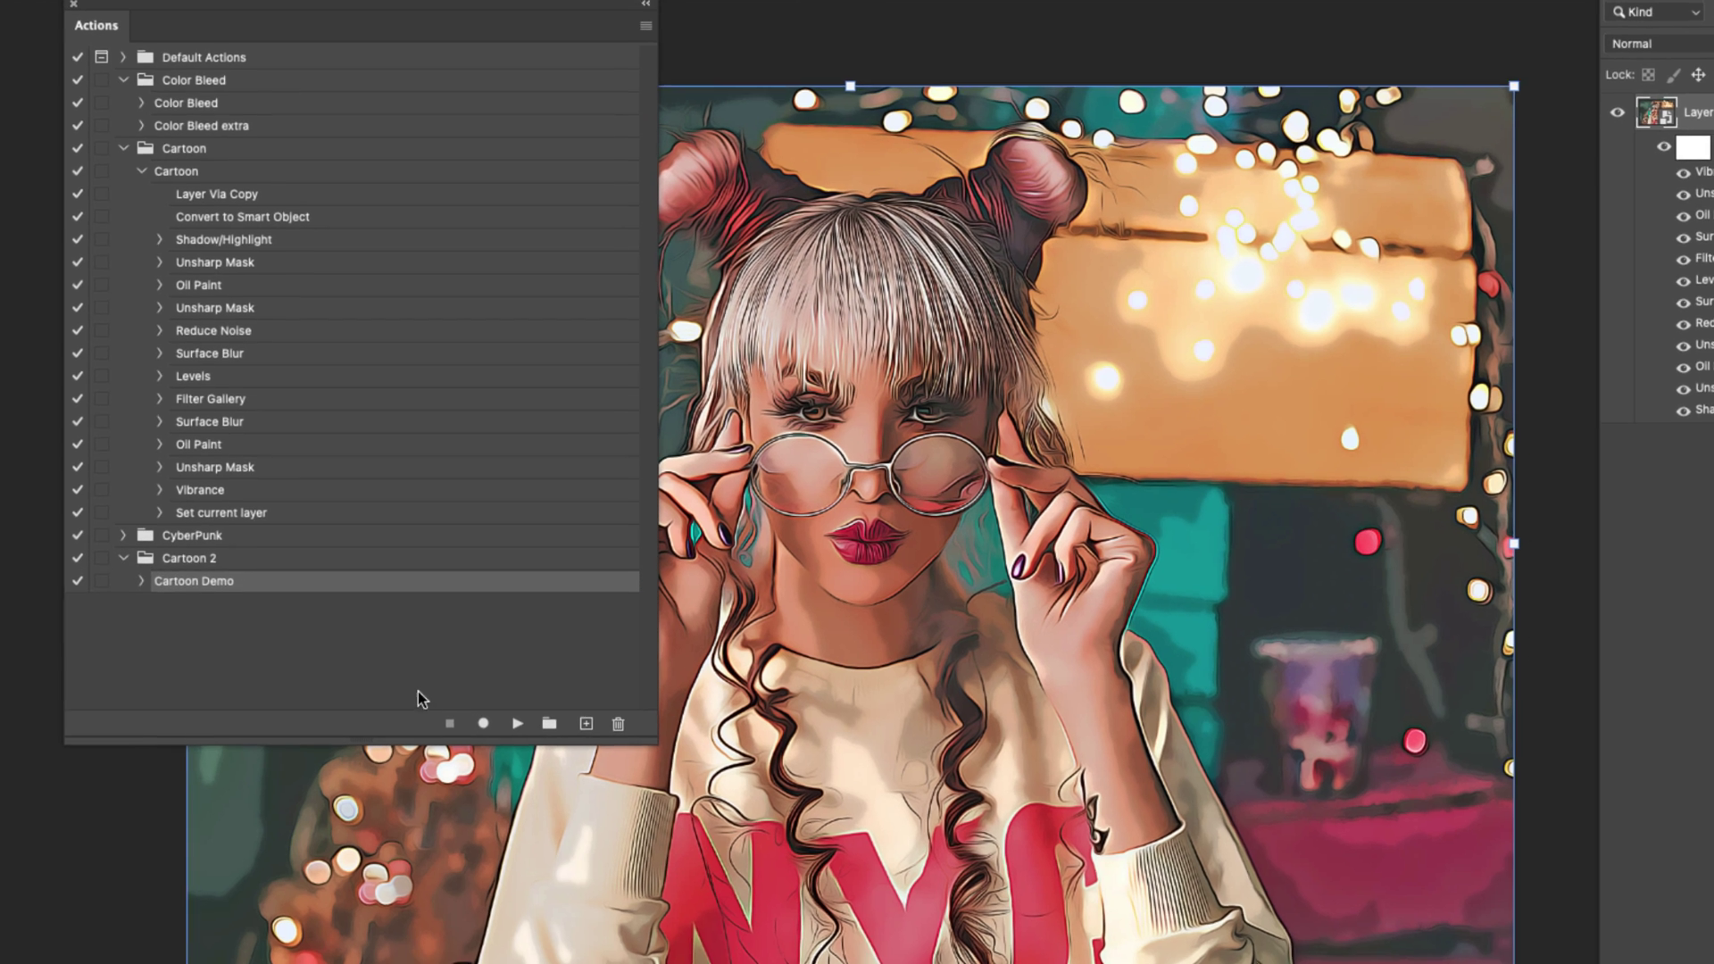
{"action": "left_click", "coordinate": [197, 545]}
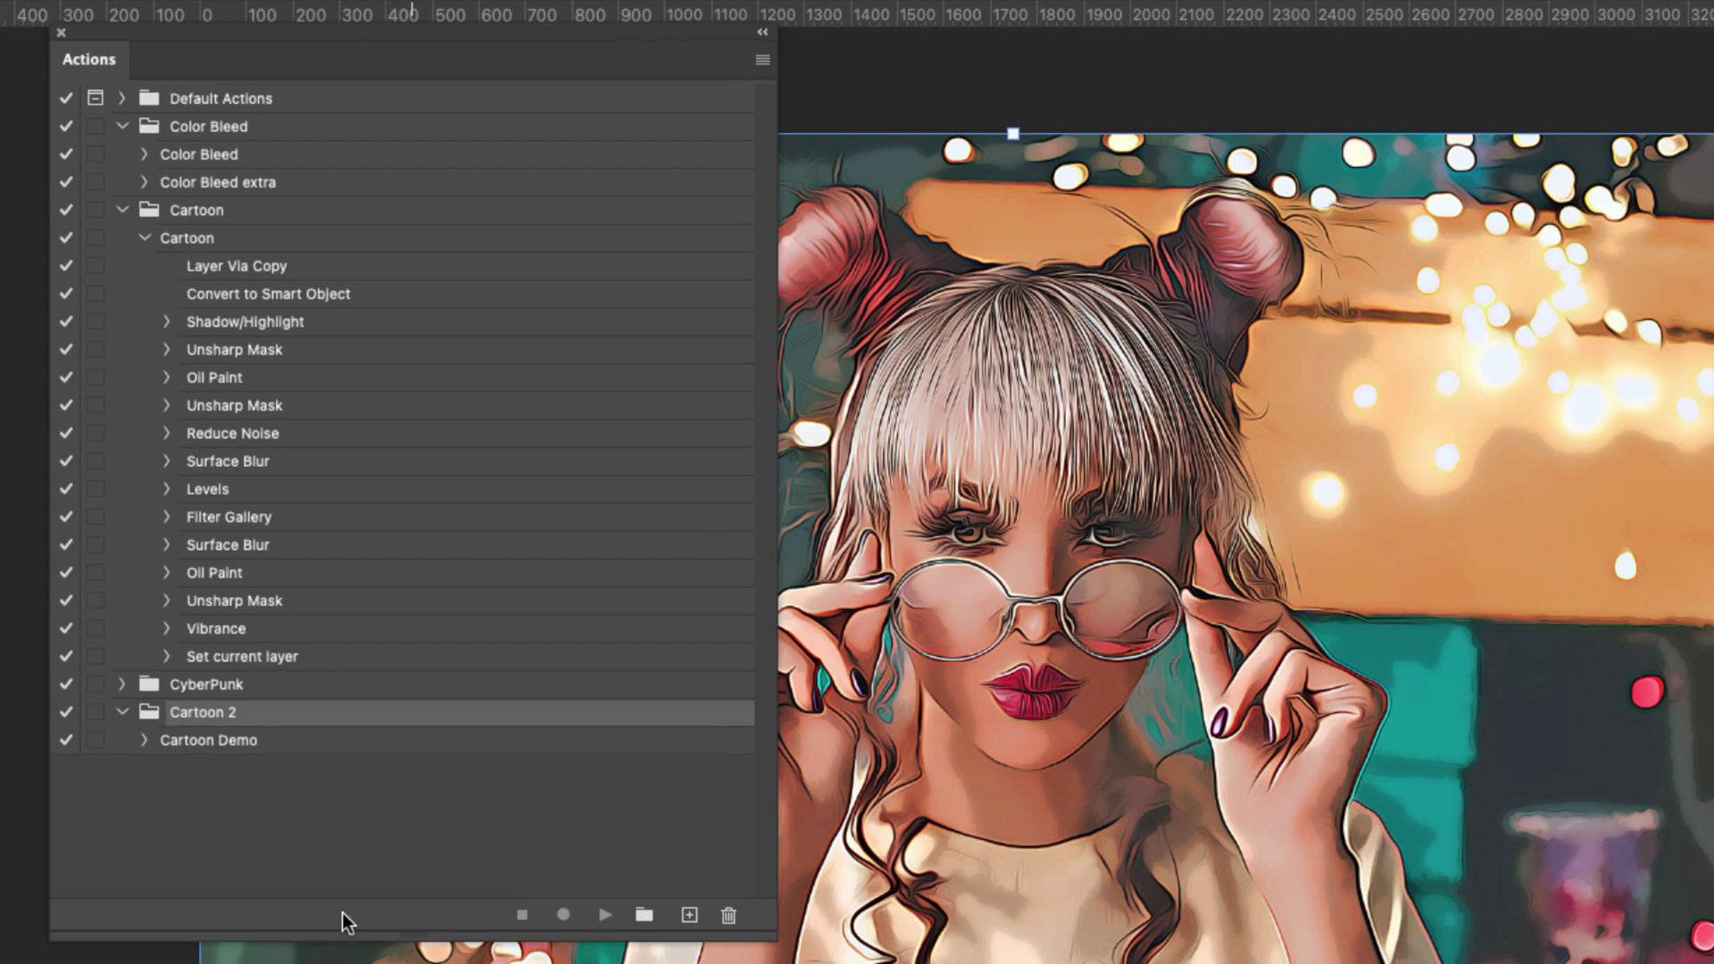
Step: Review the commands for saving and loading action sets with Cartoon 2 selected, and collapse the Actions panel
{"action": "left_click", "coordinate": [763, 61]}
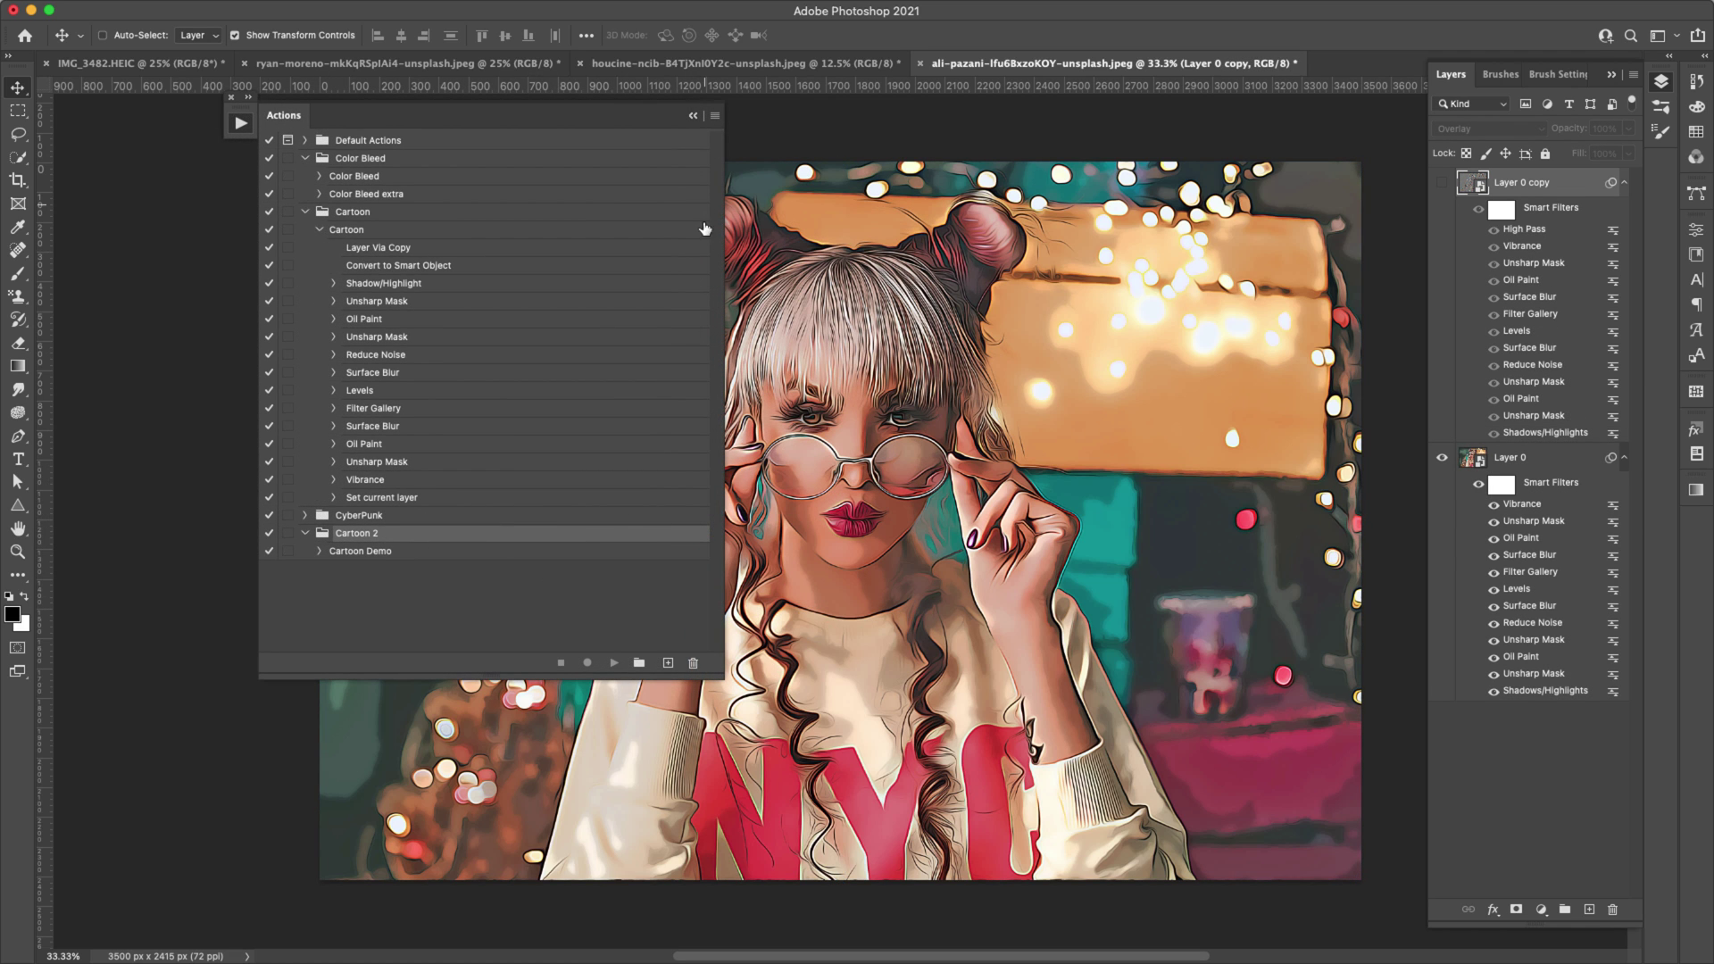
{"action": "left_click", "coordinate": [717, 118]}
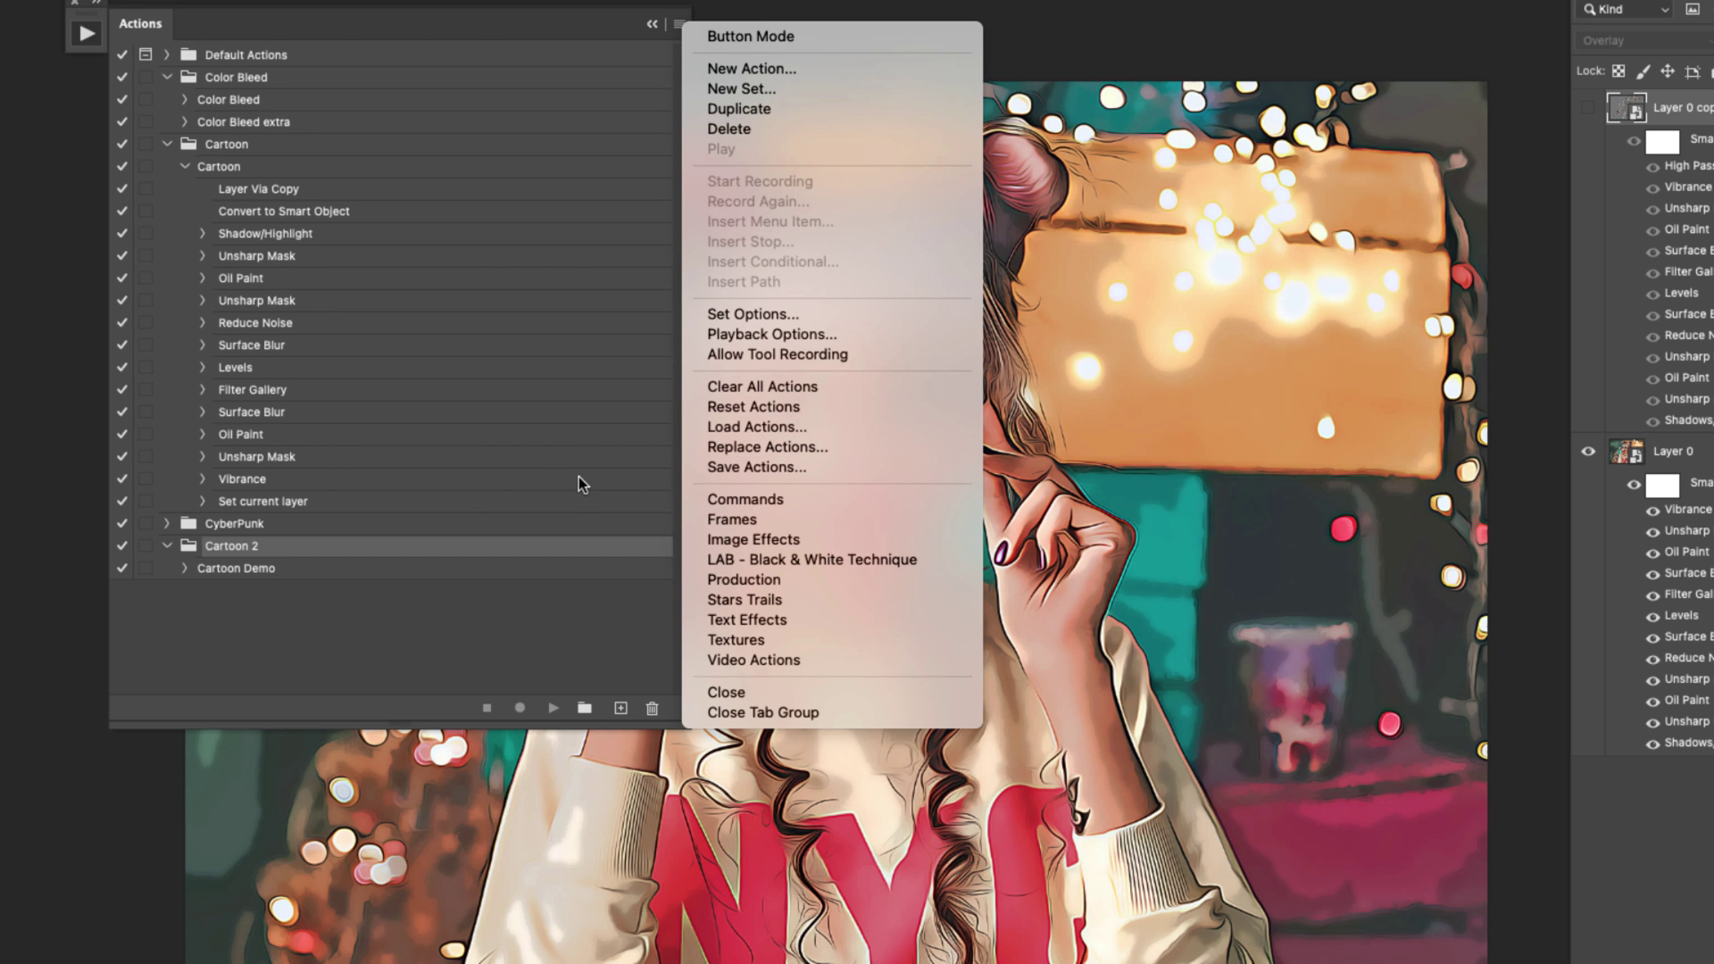
{"action": "left_click", "coordinate": [1041, 547]}
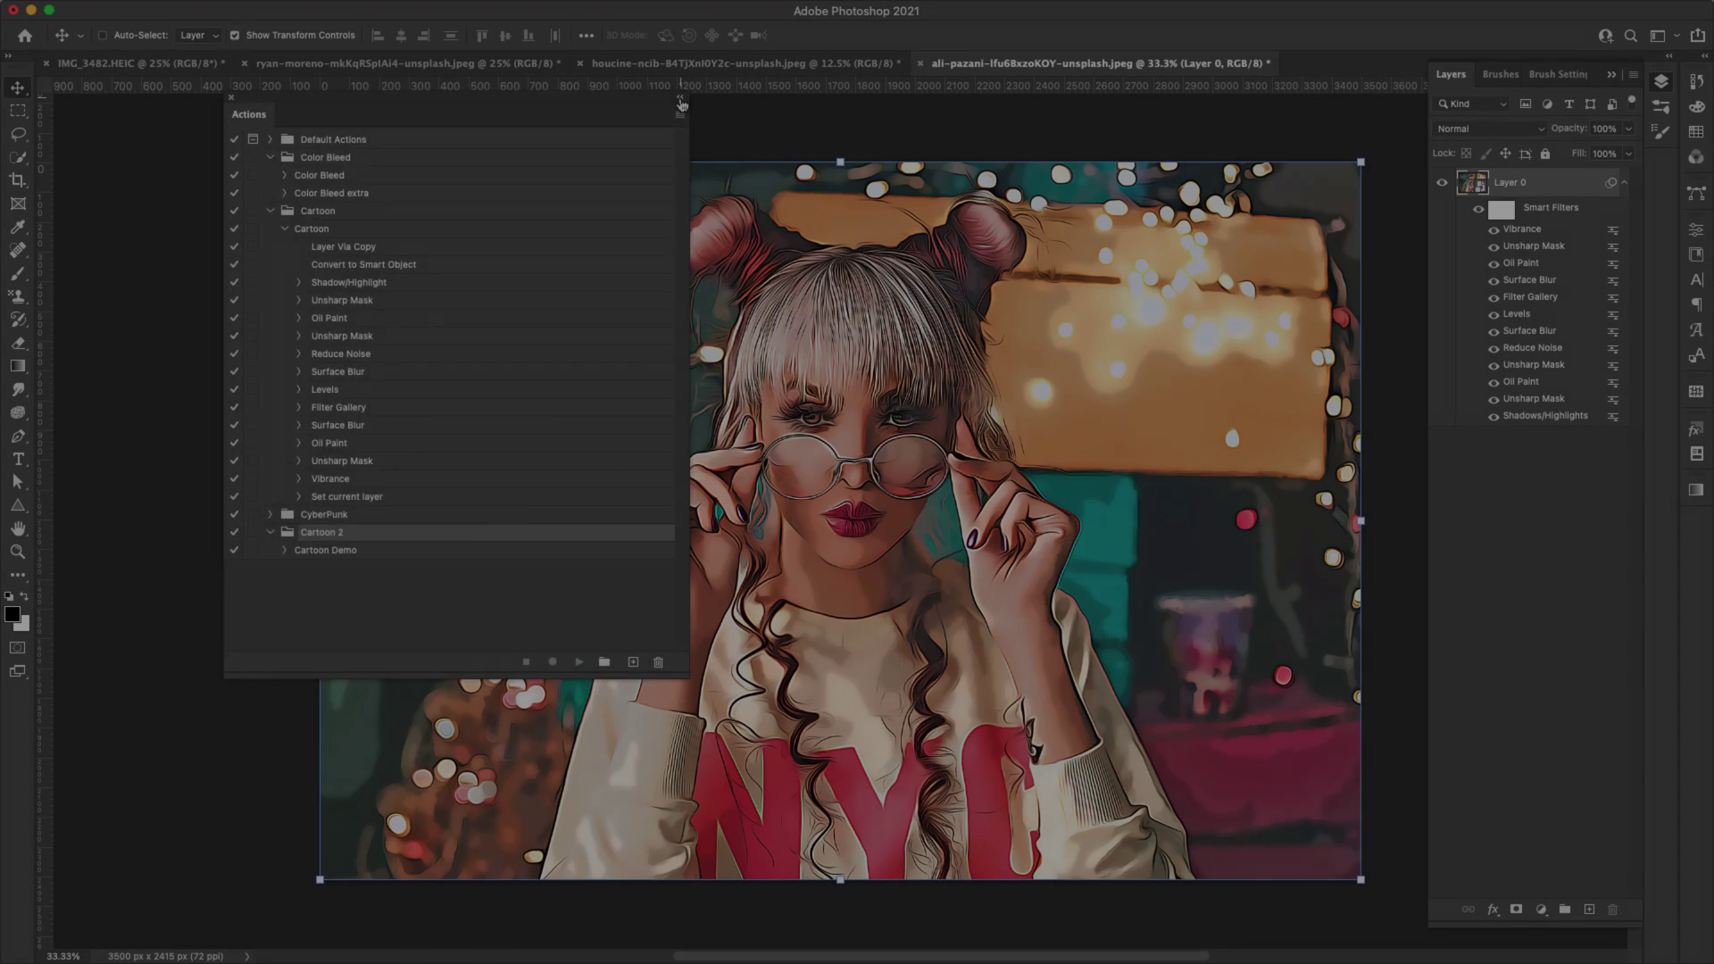
{"action": "left_click", "coordinate": [681, 98]}
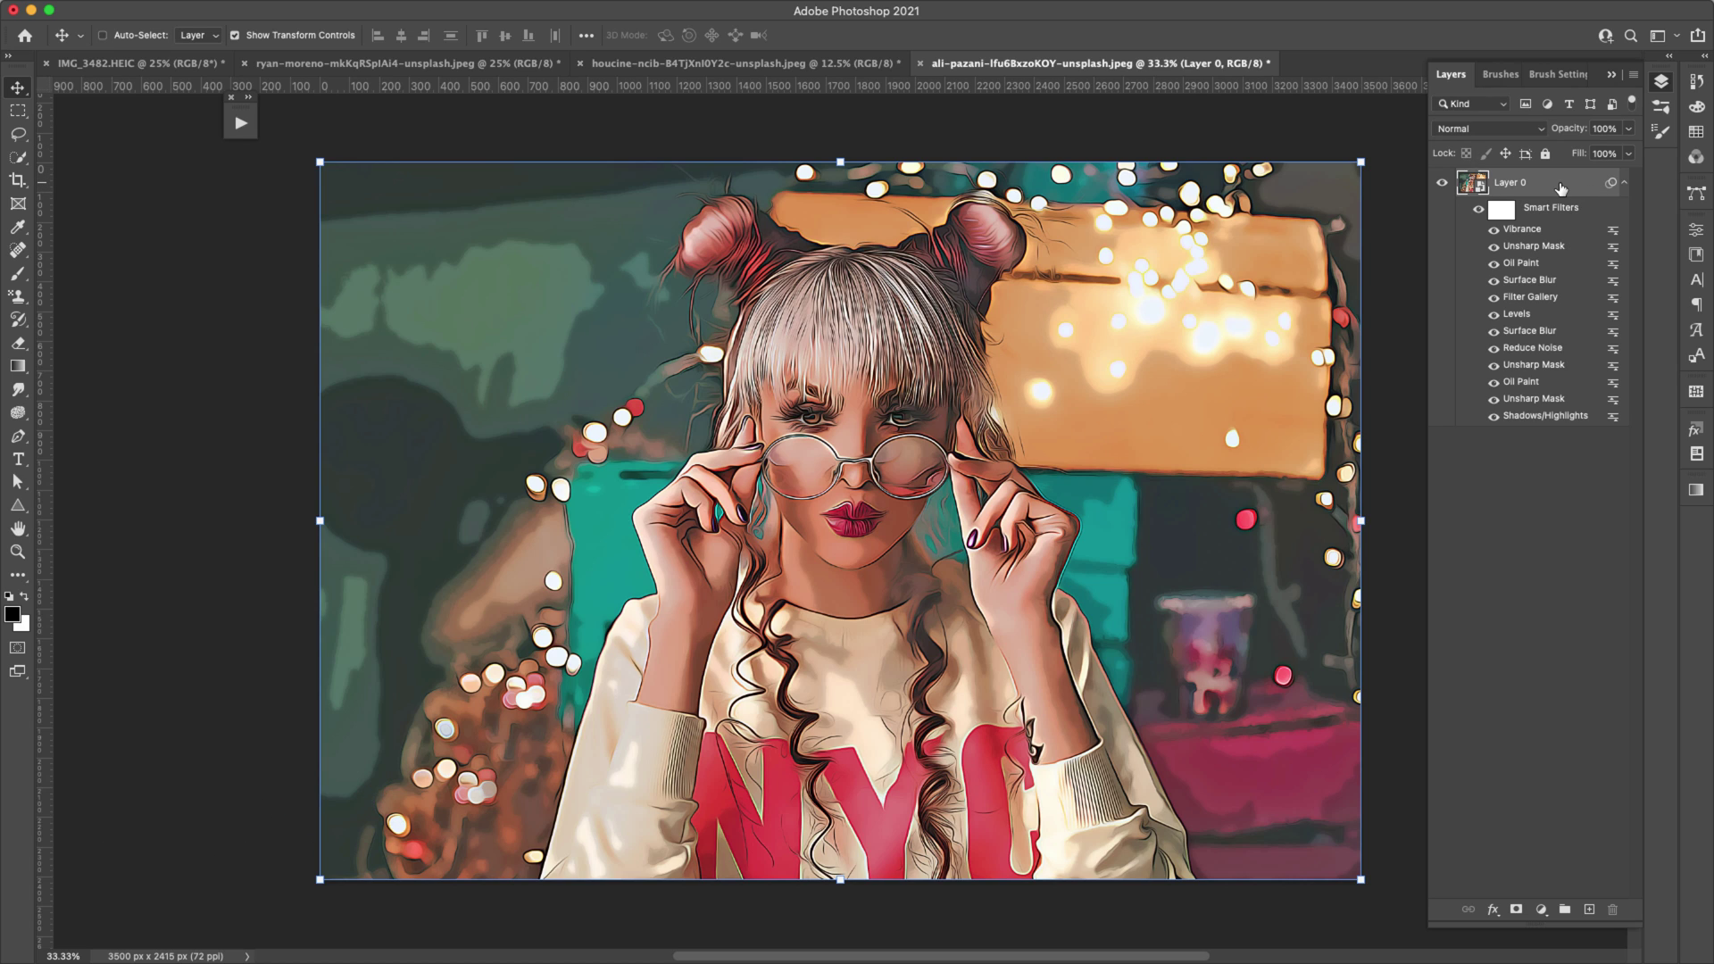
Step: Duplicate Layer 0 and apply a High Pass filter with a radius of 12.0 pixels to the copy
{"action": "key", "text": "super+j"}
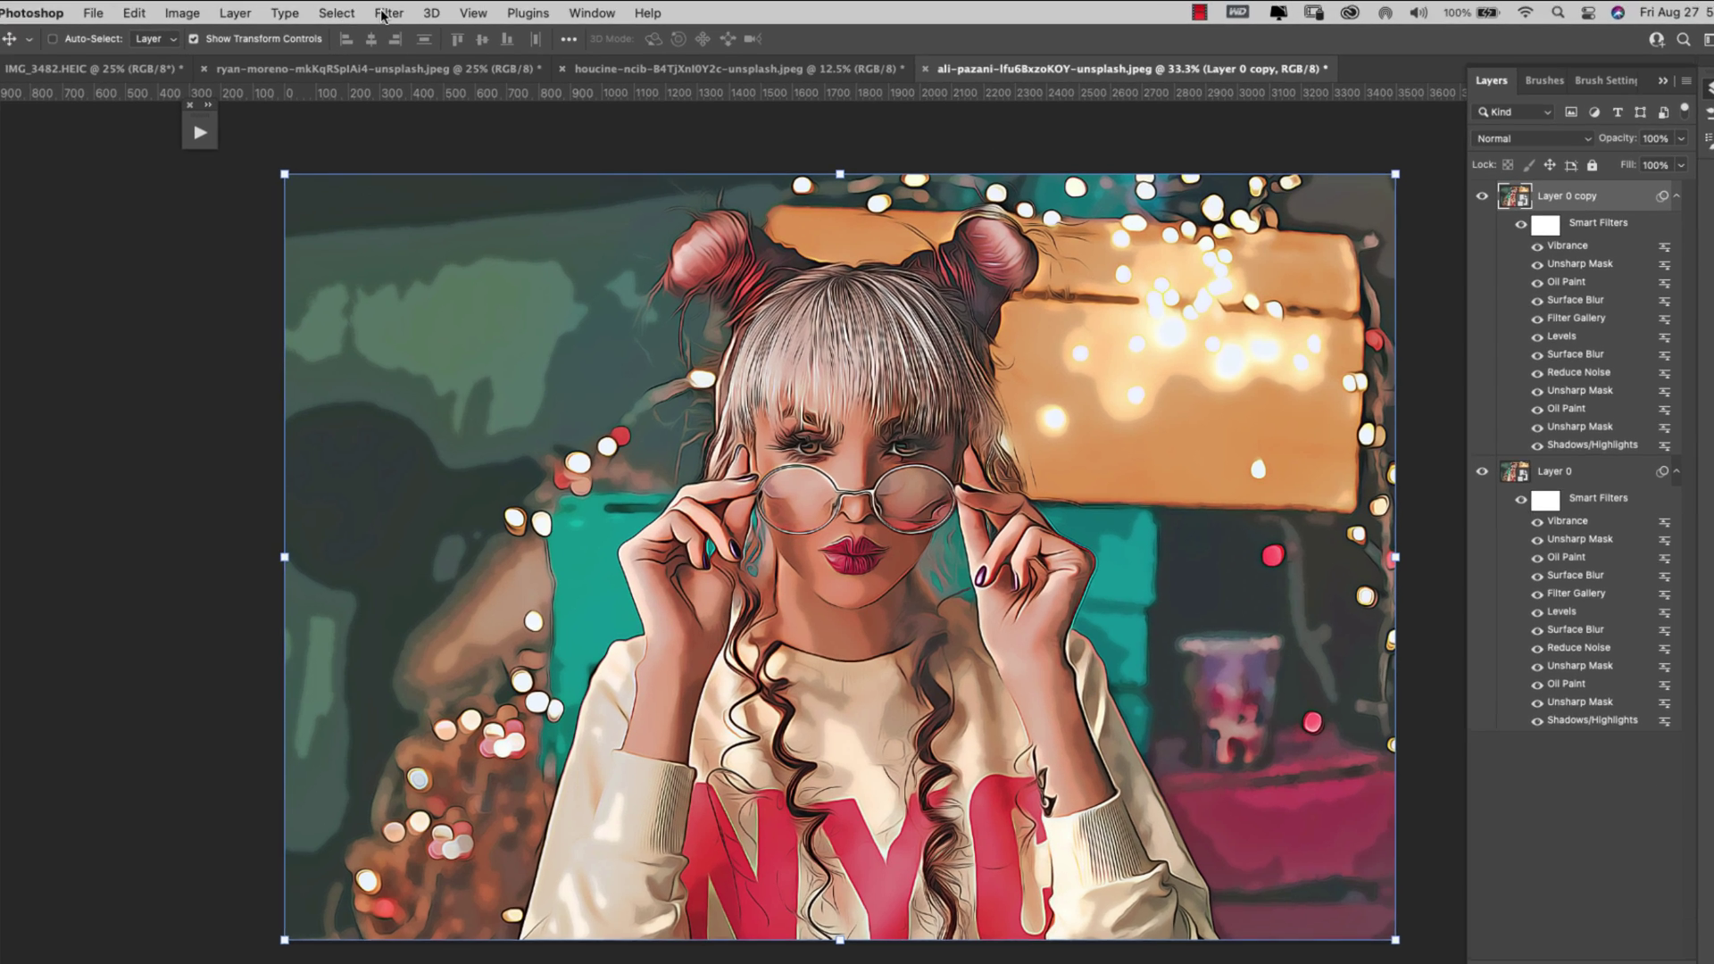
{"action": "left_click", "coordinate": [382, 13]}
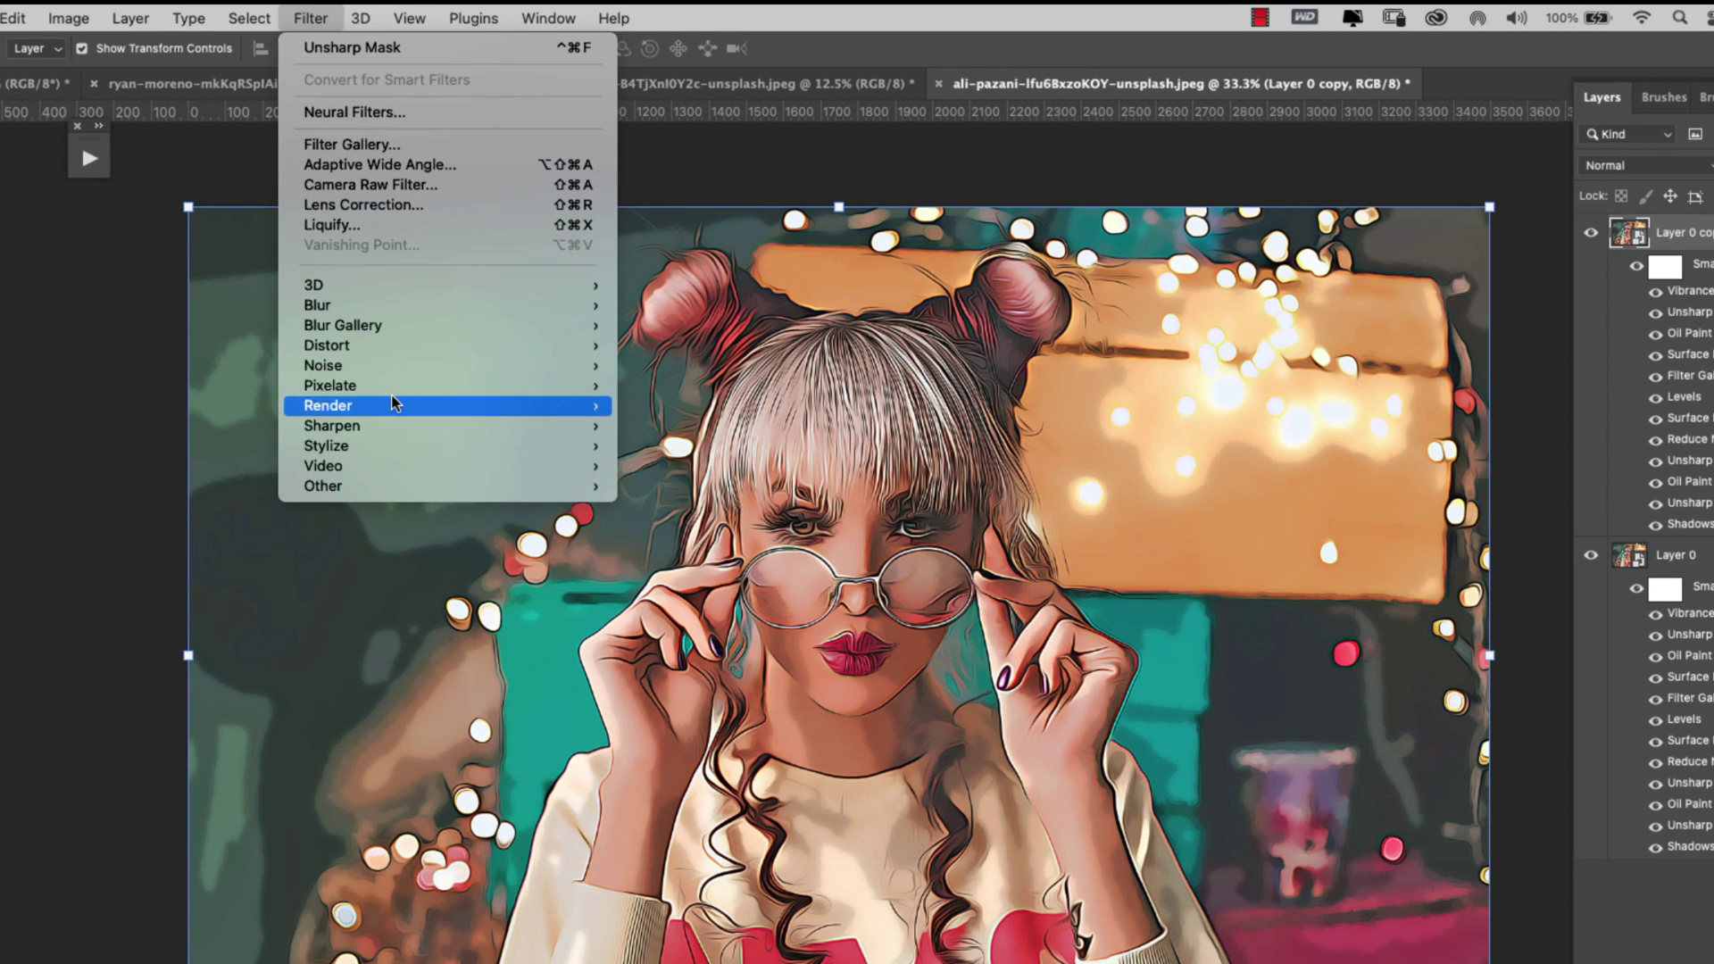
{"action": "mouse_move", "coordinate": [411, 489]}
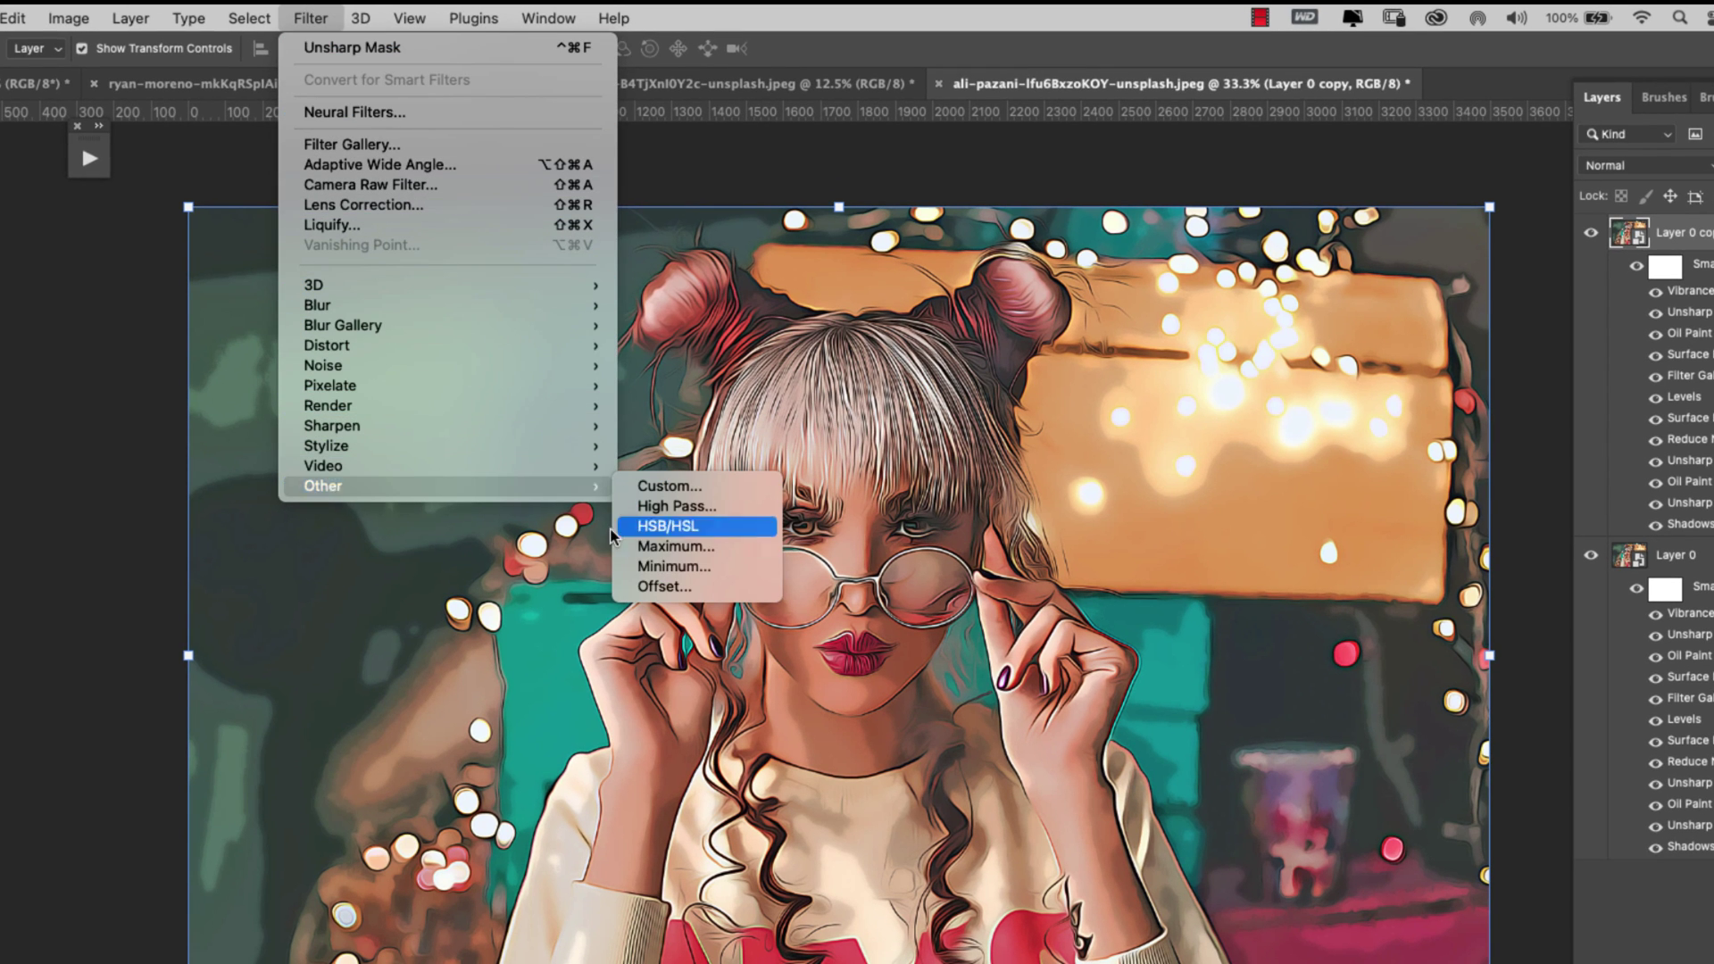
{"action": "left_click", "coordinate": [676, 513]}
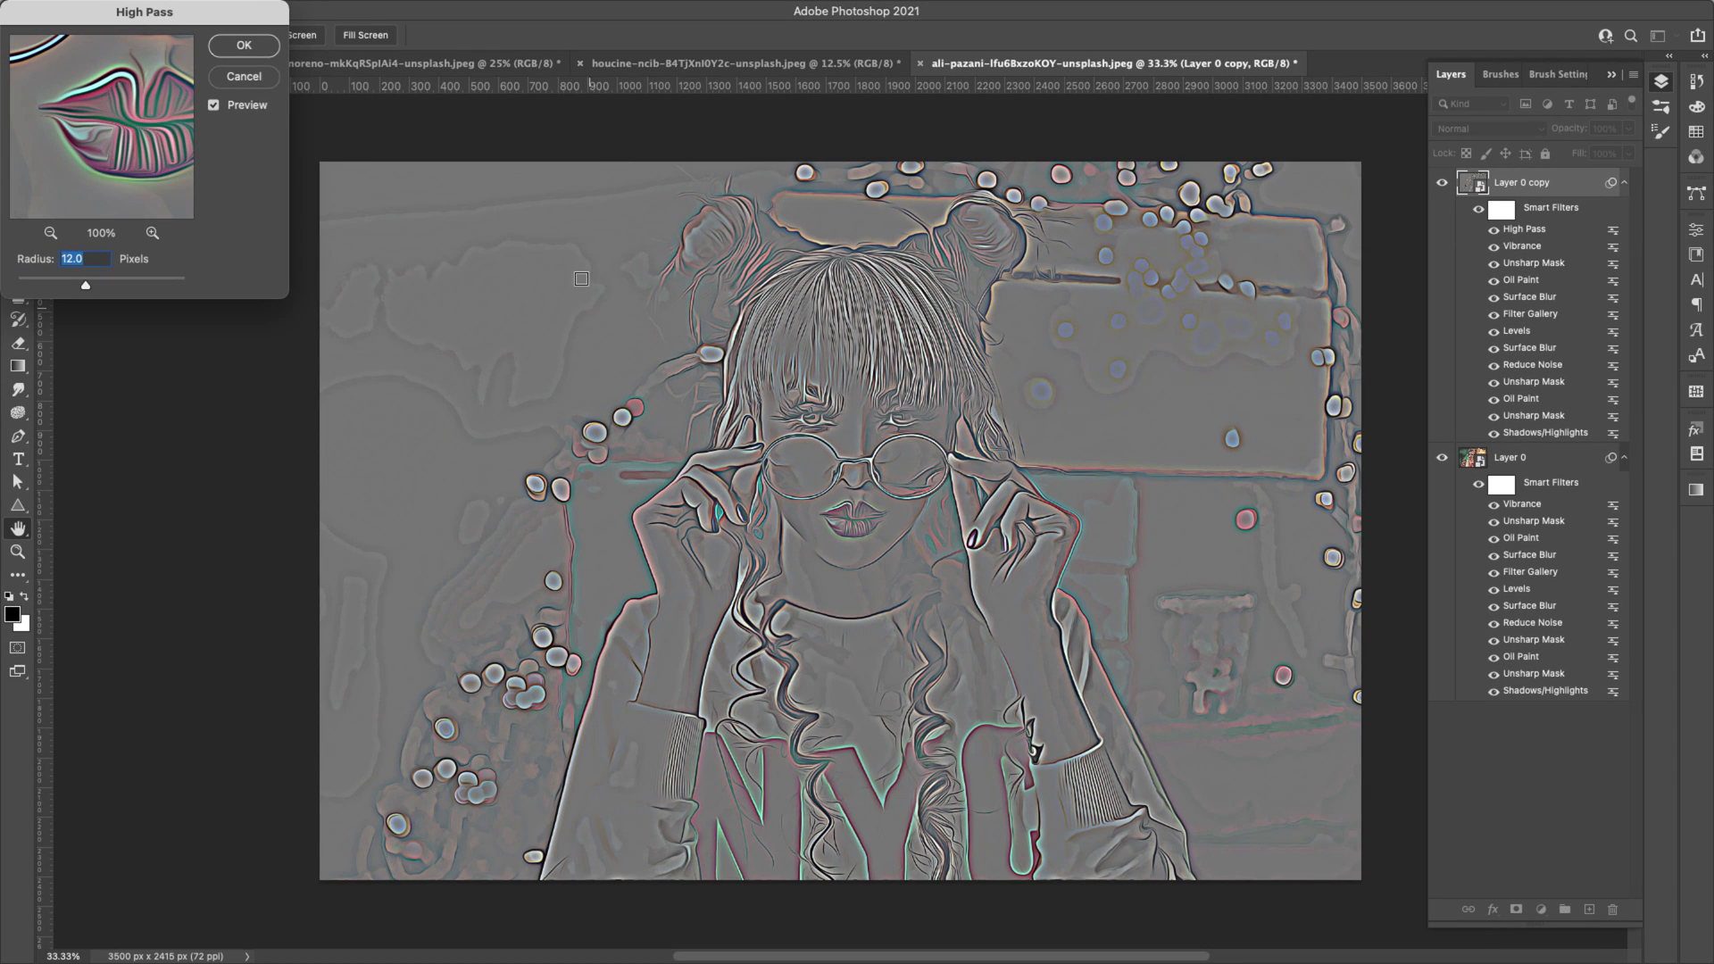
{"action": "left_click_drag", "start_coordinate": [97, 16], "coordinate": [331, 152]}
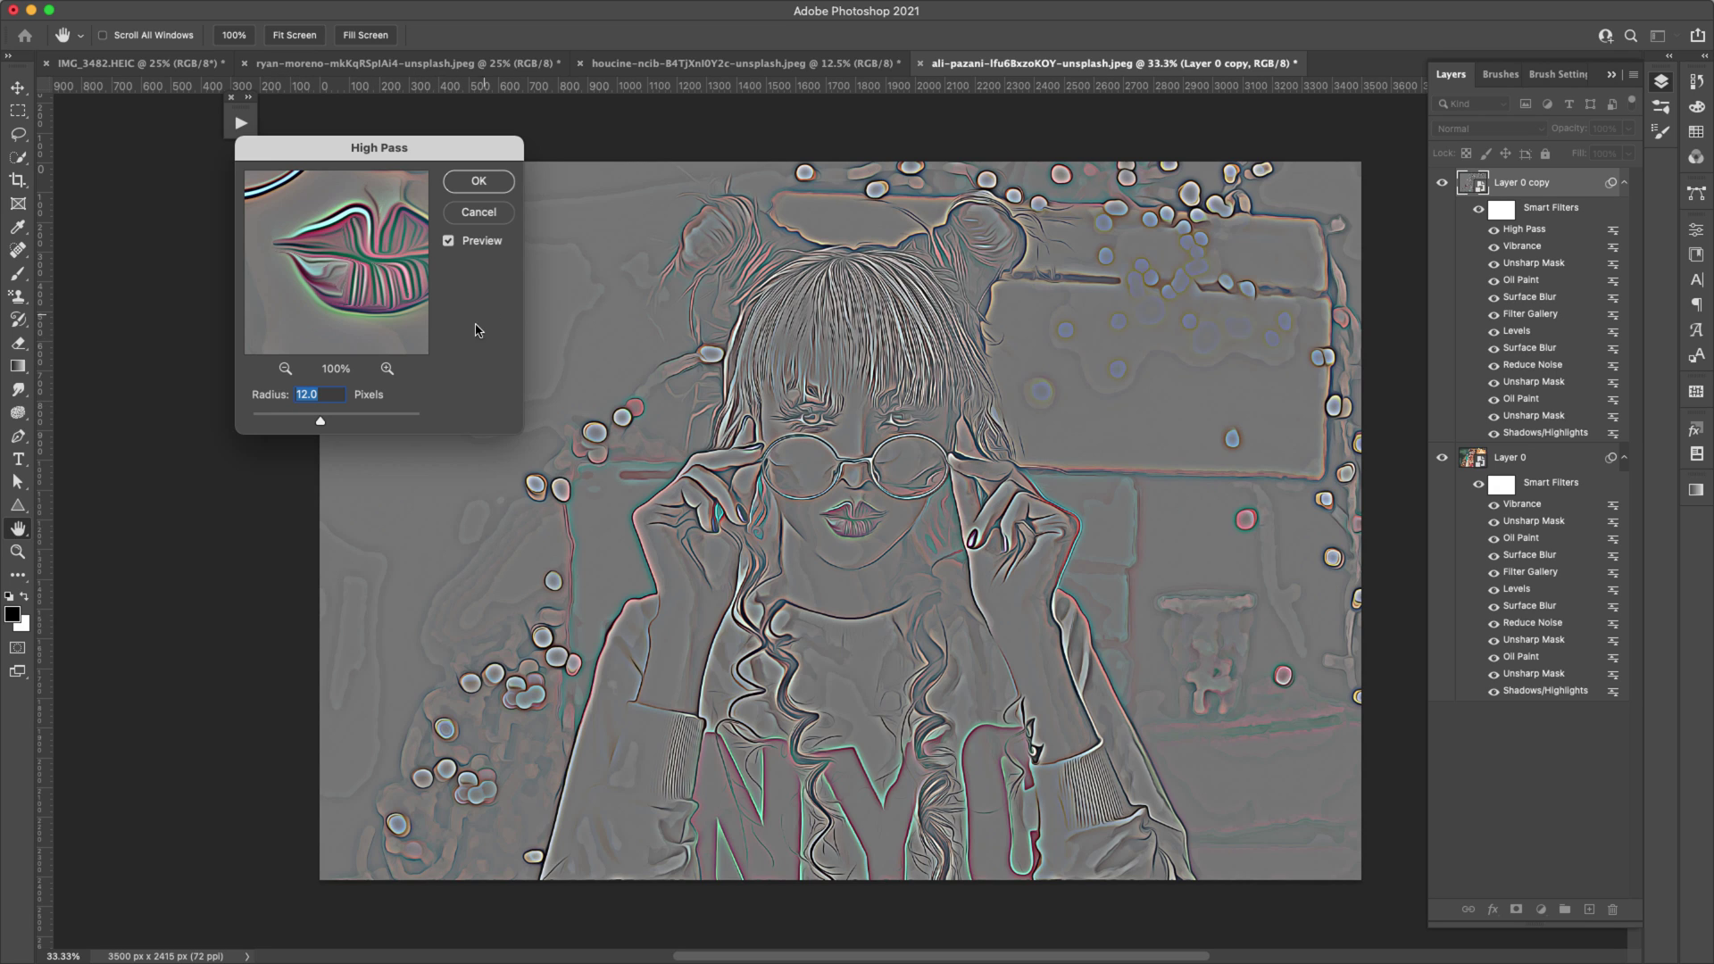
{"action": "left_click", "coordinate": [480, 182]}
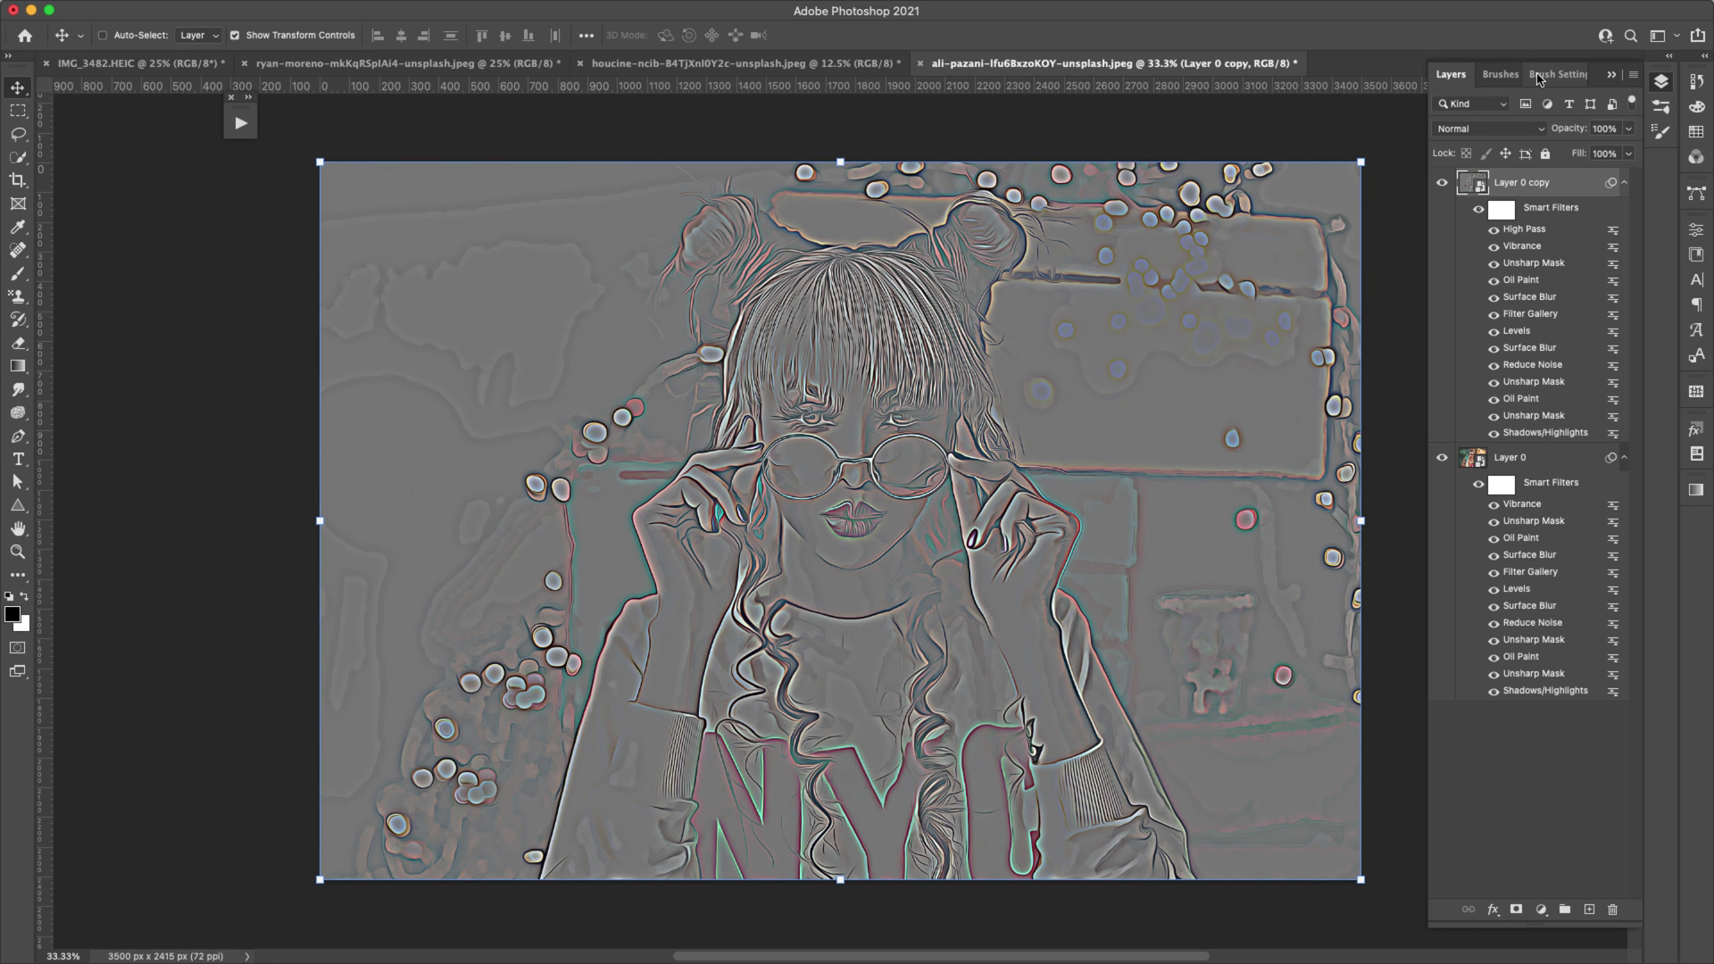
Step: Set the blend mode of Layer 0 copy to Overlay and compare the image with that layer hidden and shown
{"action": "left_click", "coordinate": [1511, 132]}
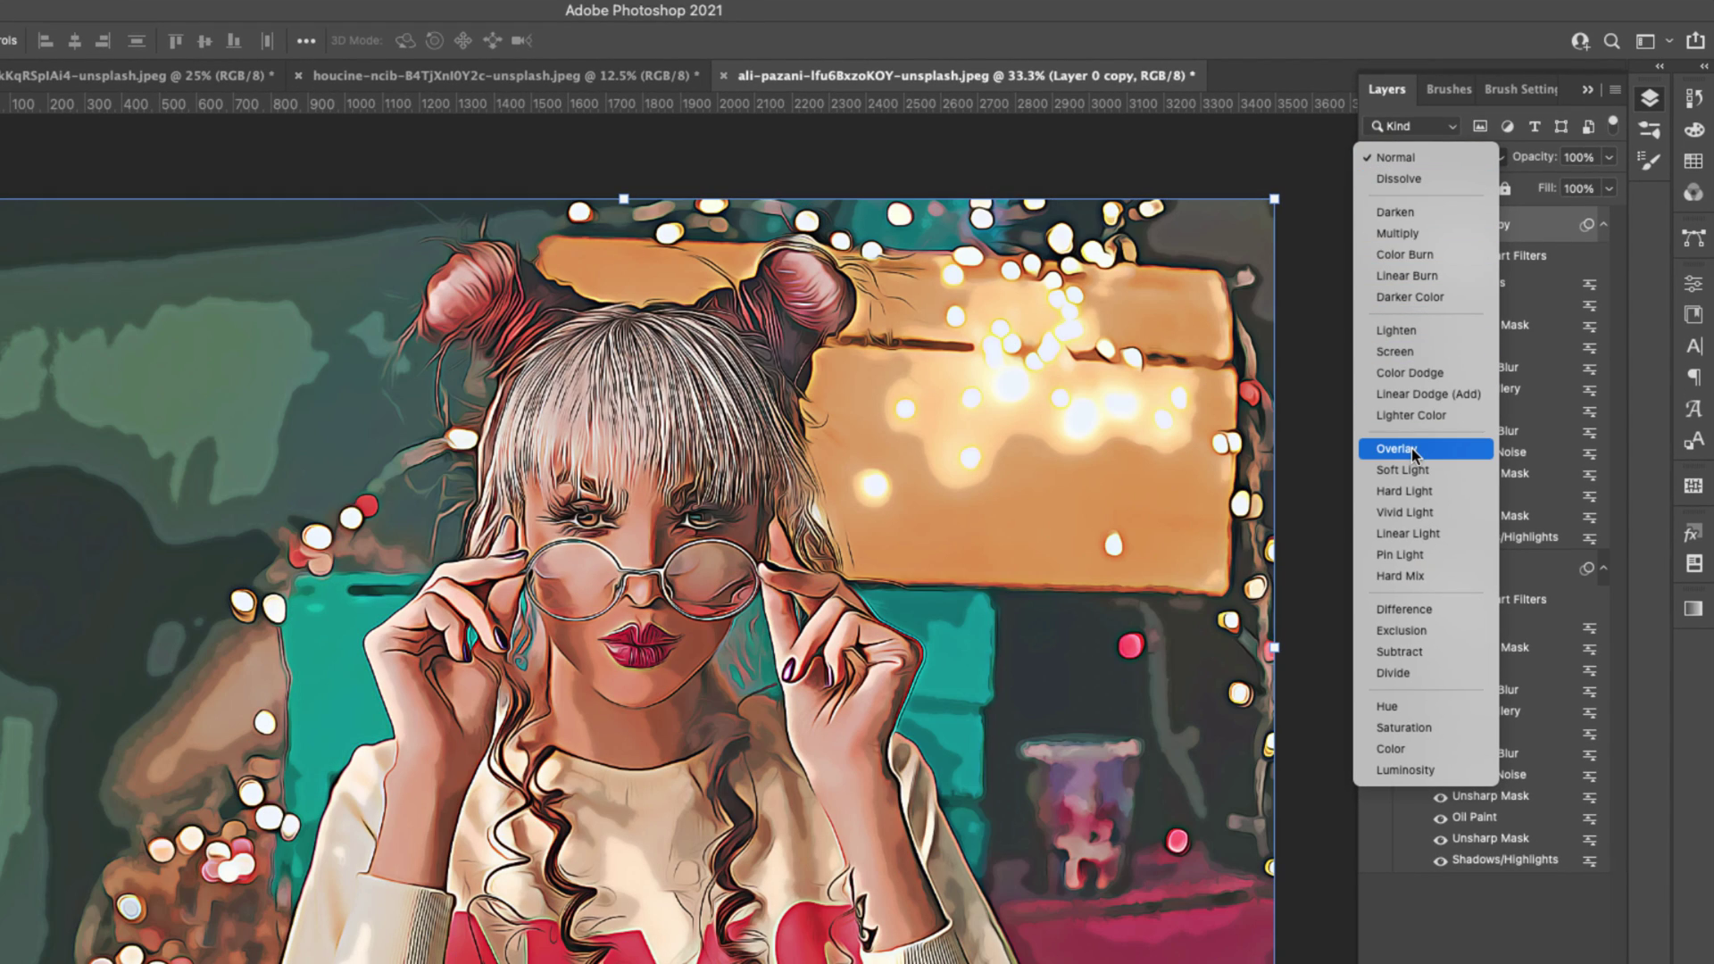
{"action": "left_click", "coordinate": [1412, 447]}
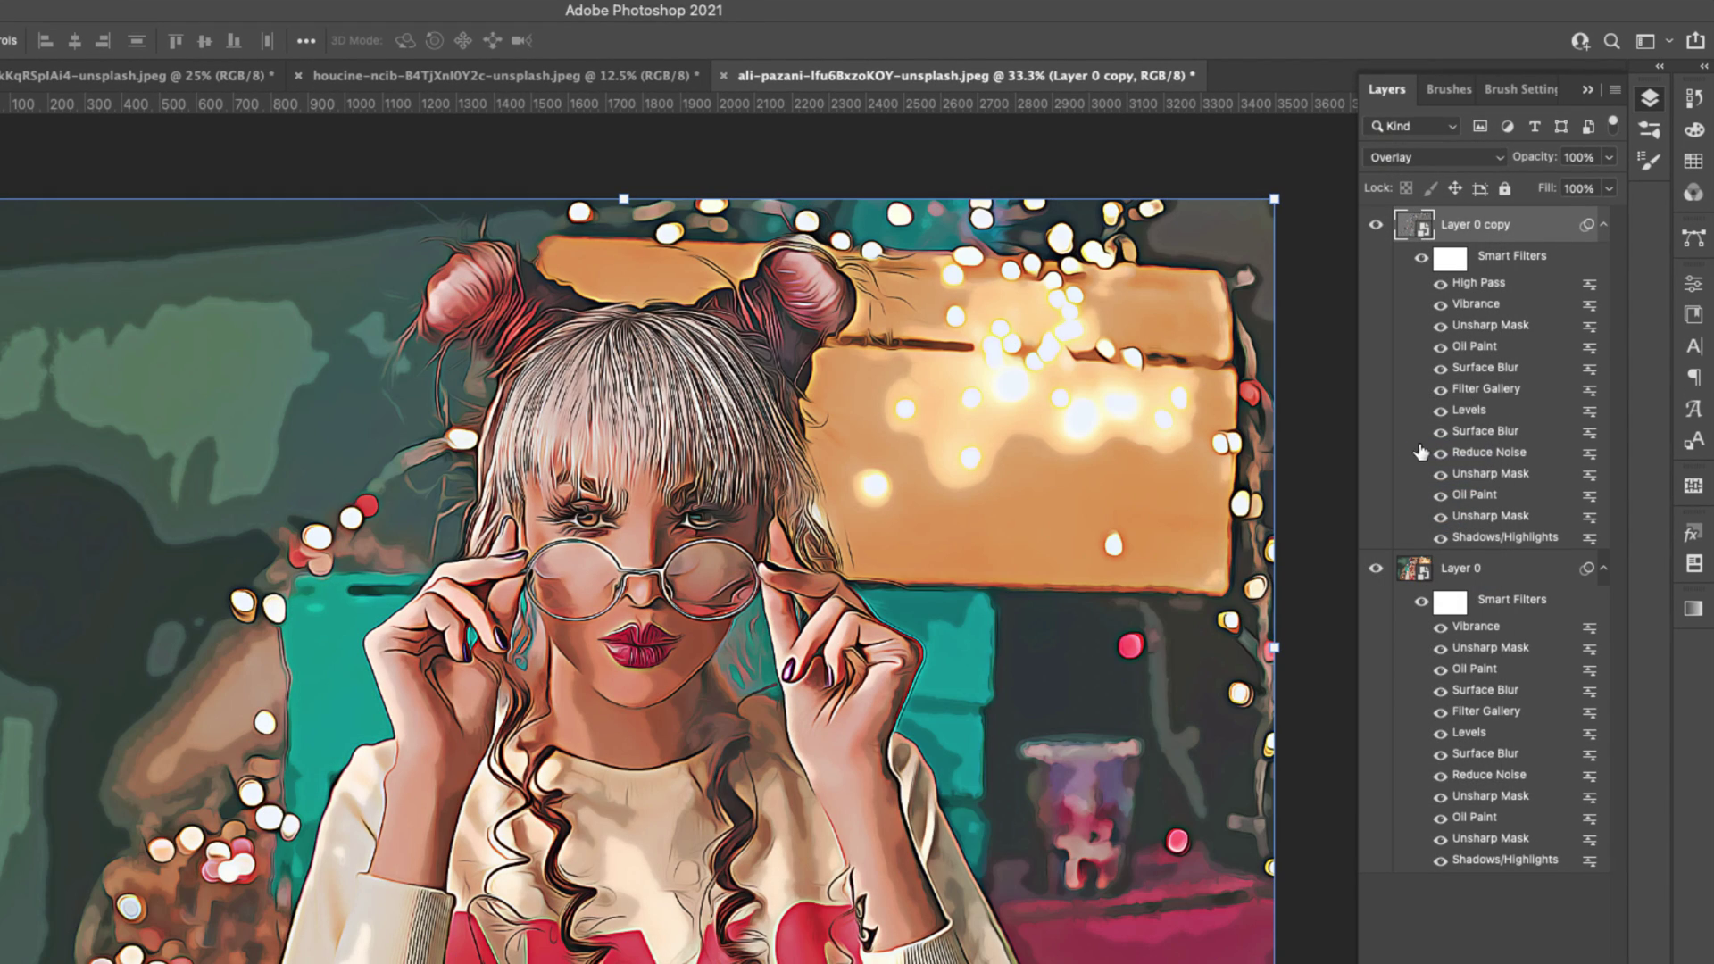
{"action": "left_click", "coordinate": [1378, 230]}
{"action": "left_click", "coordinate": [1379, 231]}
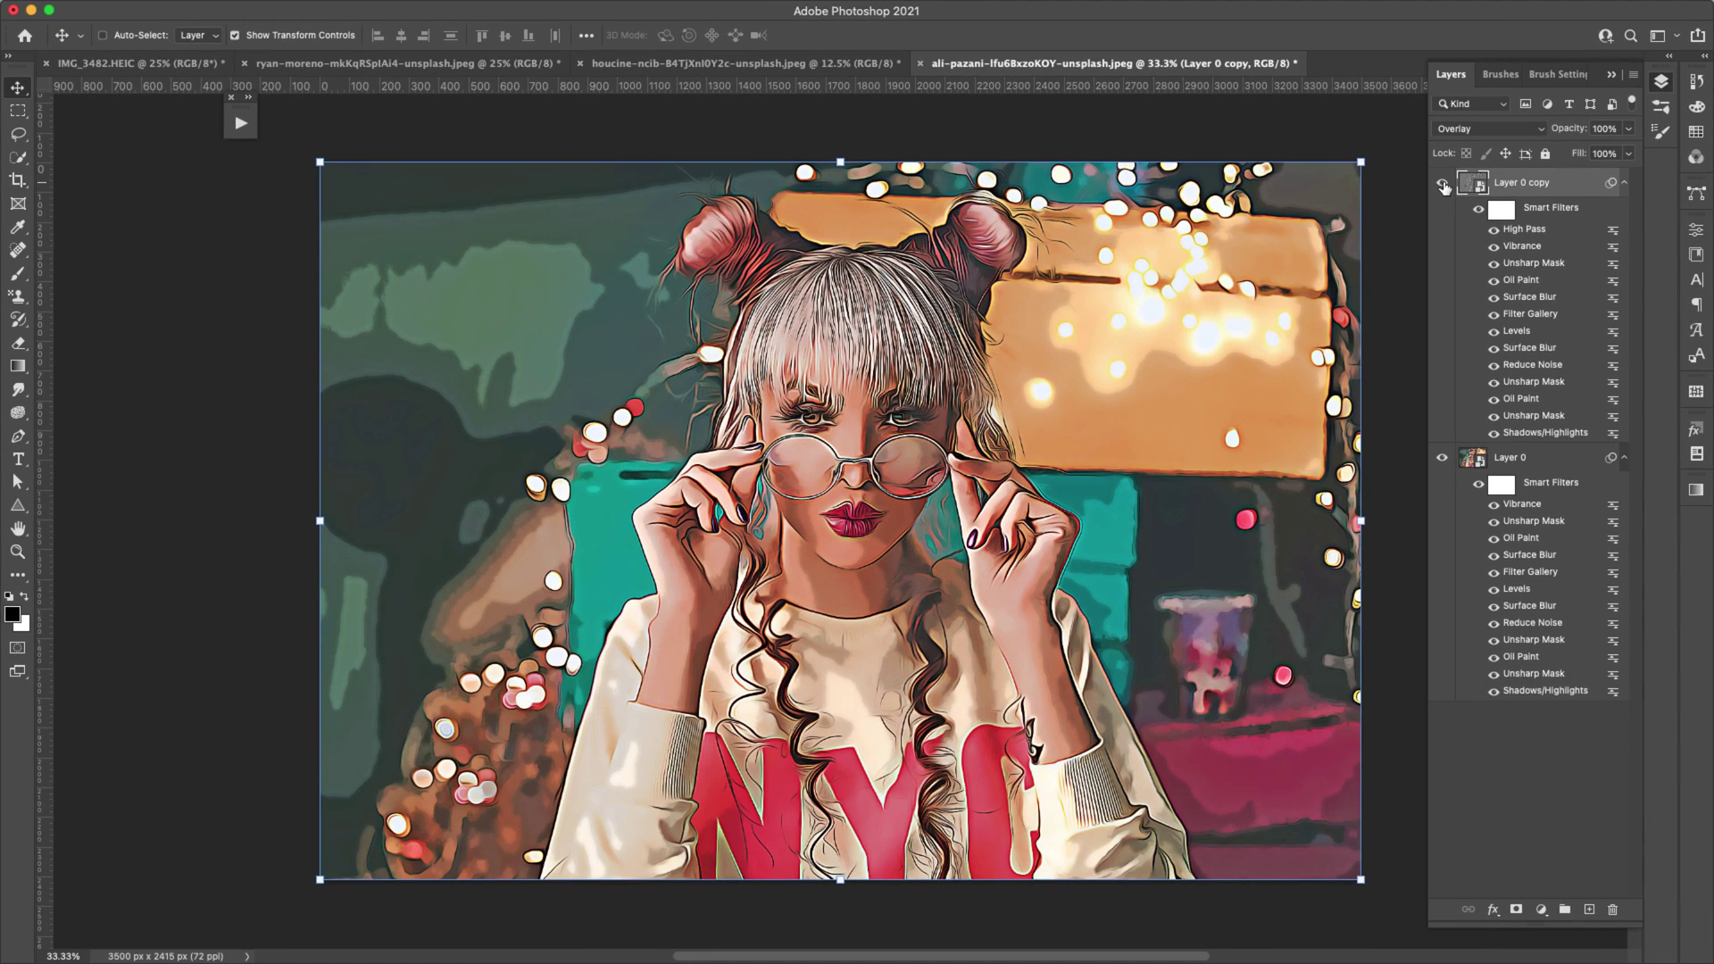
{"action": "left_click", "coordinate": [1443, 184]}
{"action": "left_click", "coordinate": [1444, 184]}
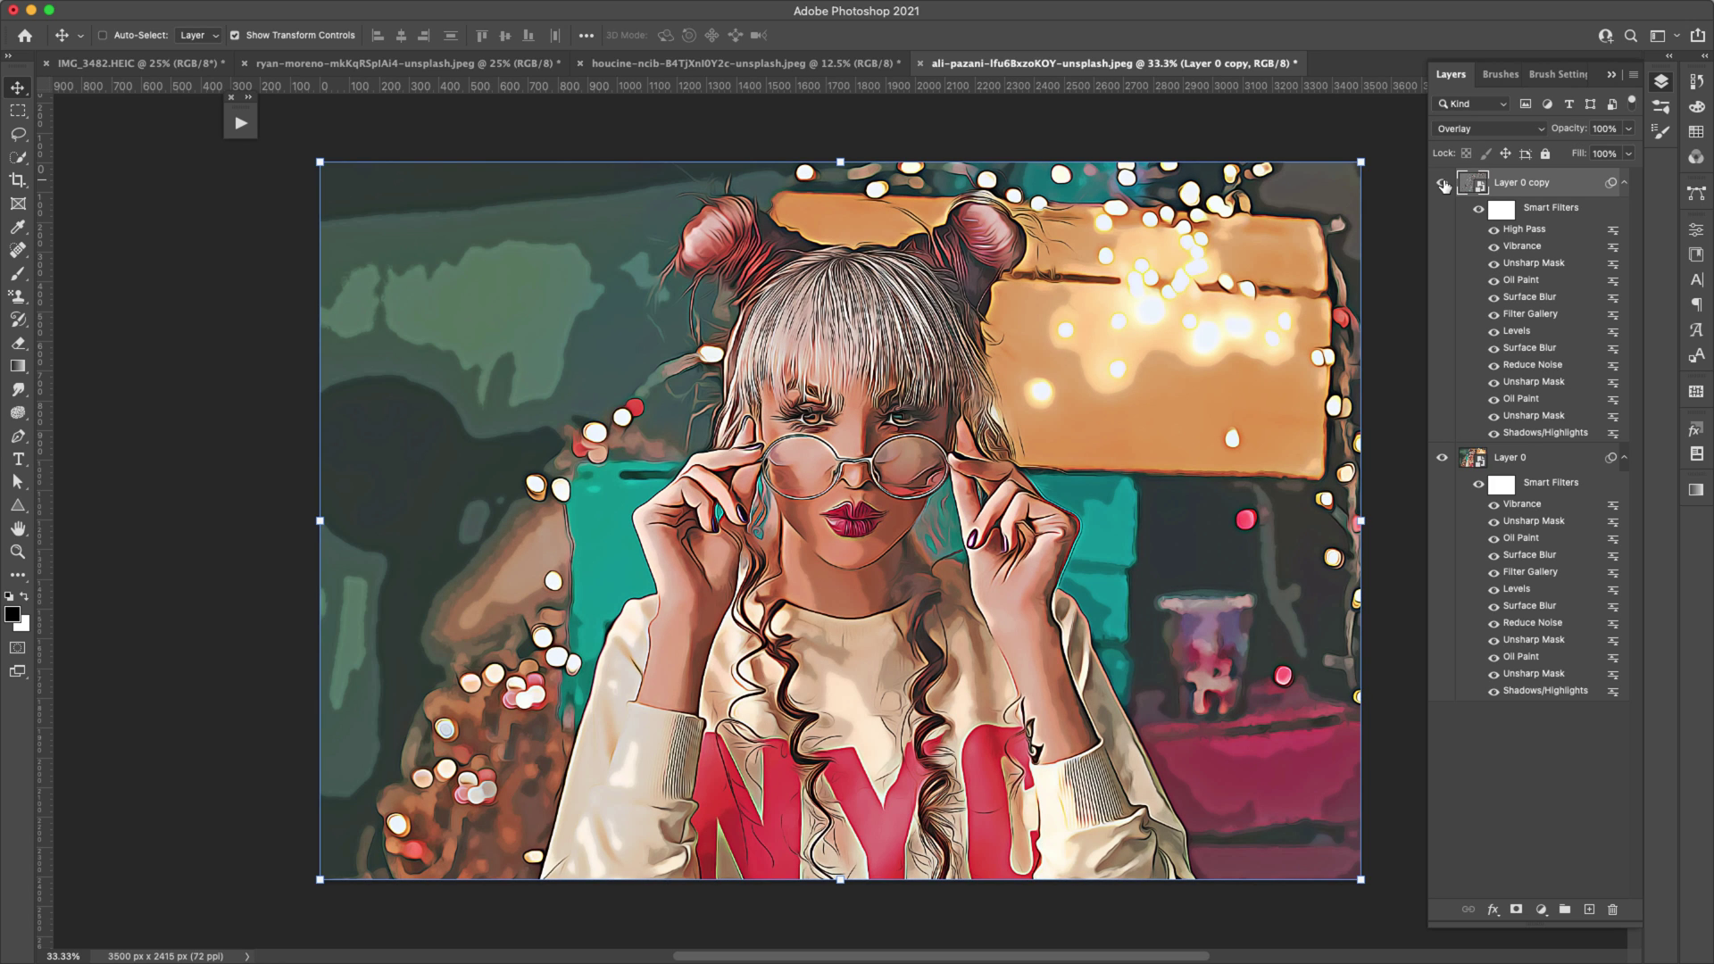